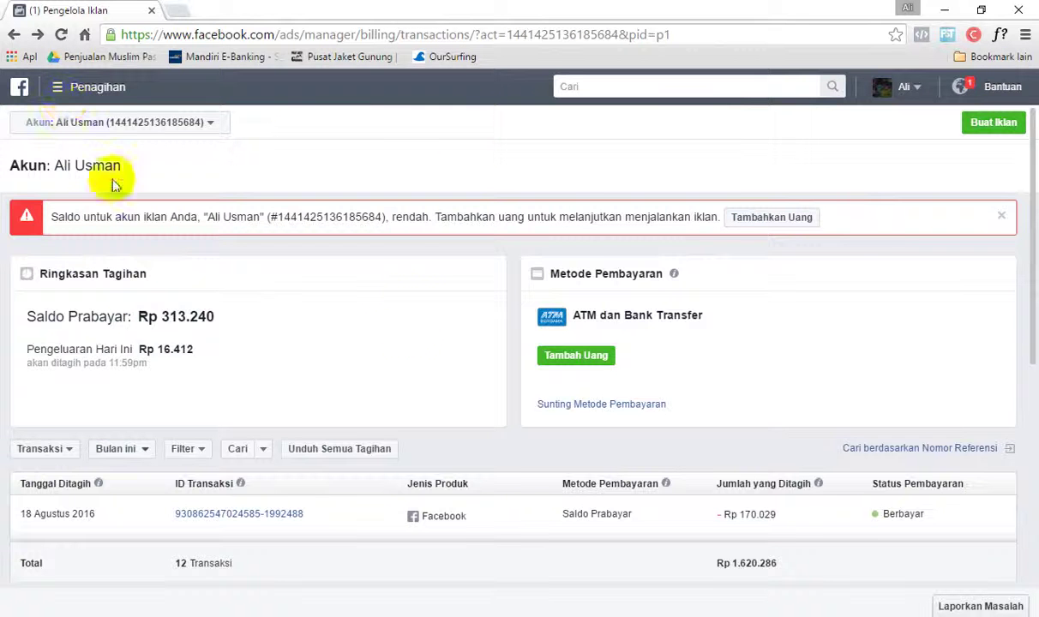
- Go from the billing page to the Pengelola Iklan campaign overview of the same account
left_click(51, 87)
left_click(118, 178)
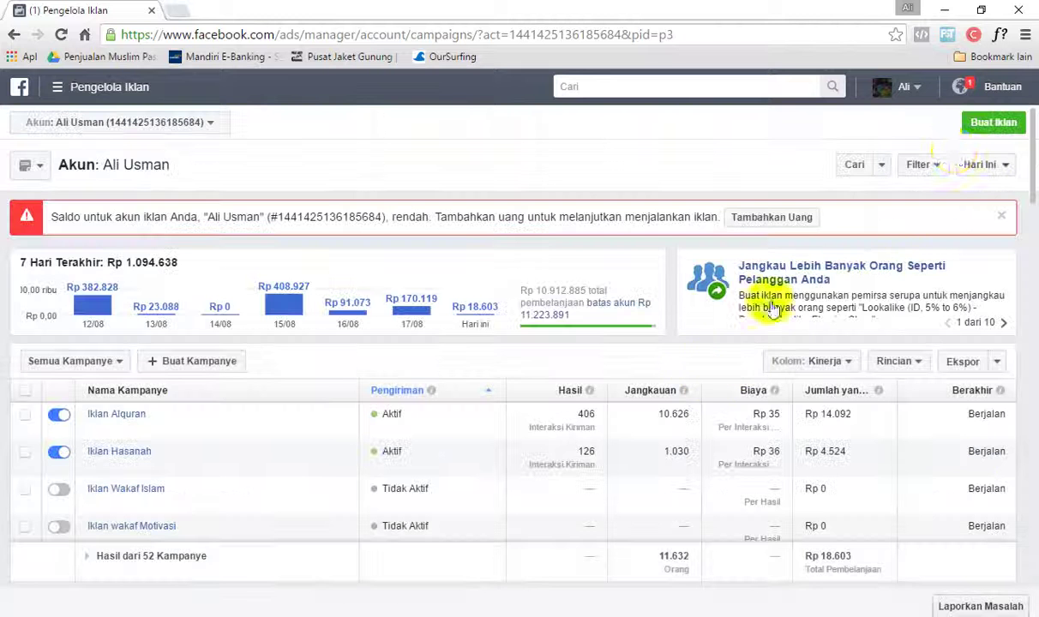
- Compare the active account's campaign overview with the second profile's empty one, dismissing the column tip there, and return to the active account
right_click(964, 128)
left_click(862, 139)
left_click(587, 529)
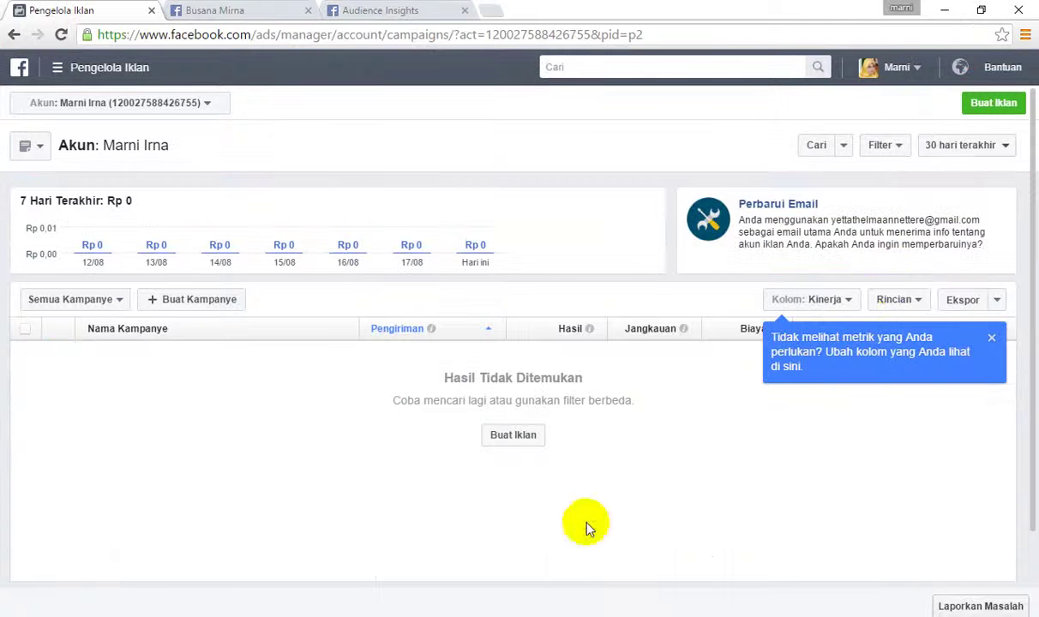
left_click(993, 337)
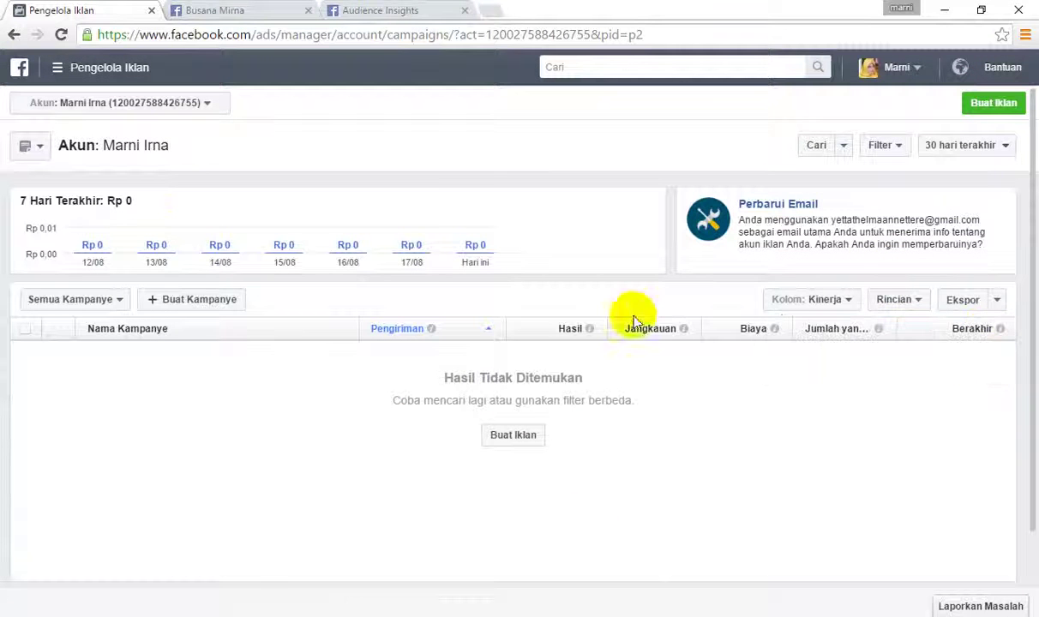
left_click(604, 523)
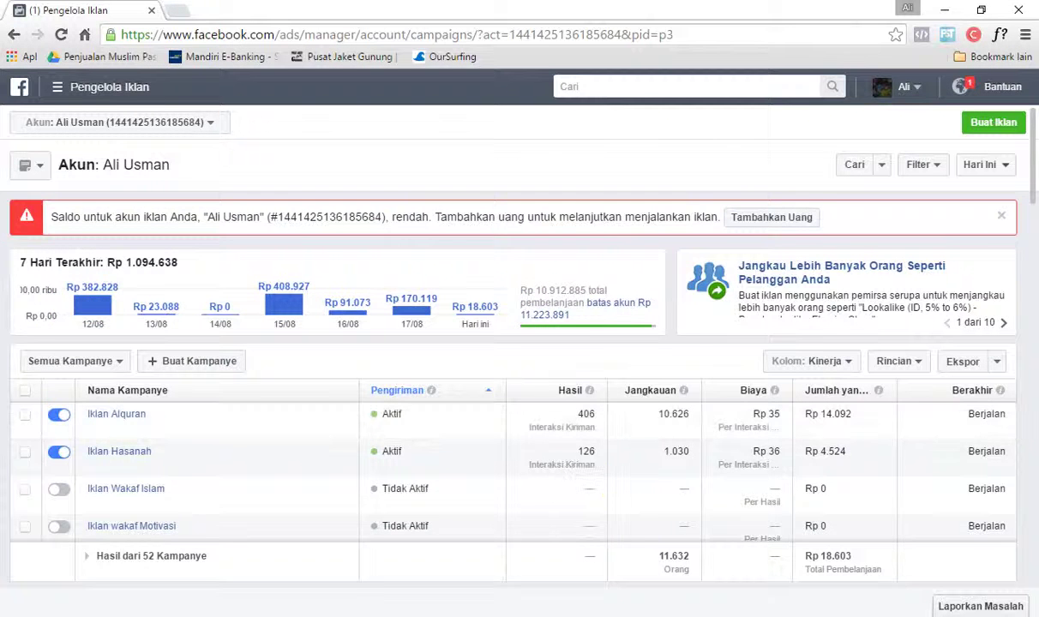
key("alt+Tab")
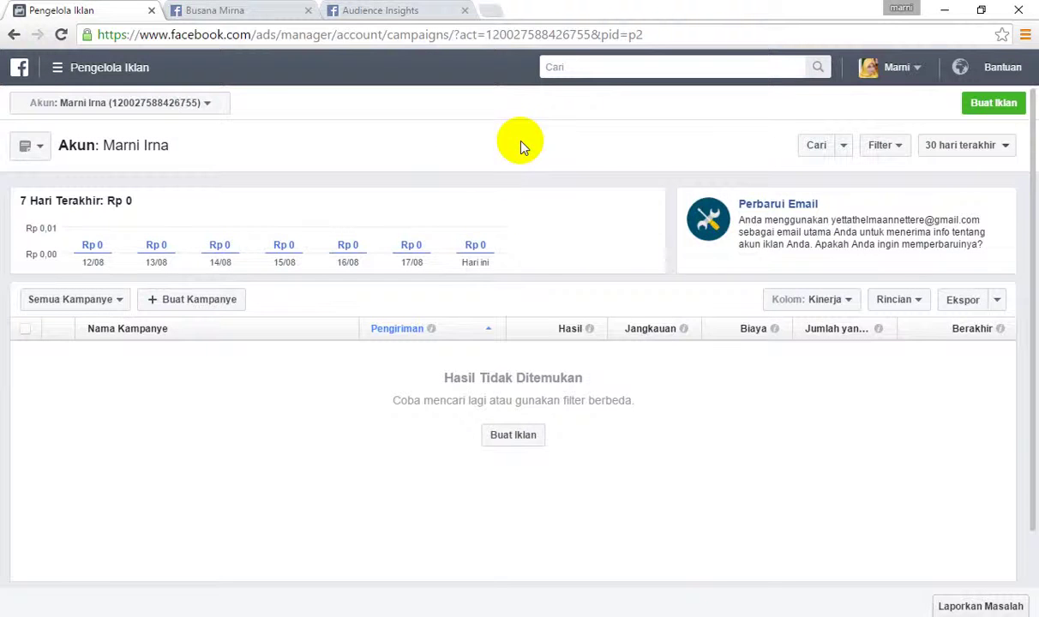
key("alt+Tab")
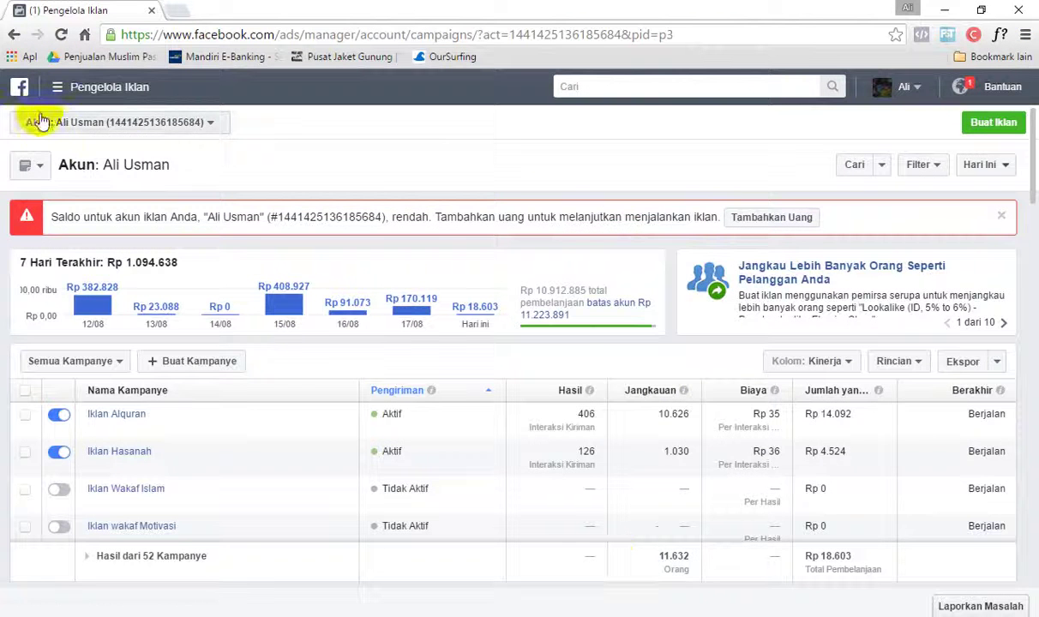
- Open Wawasan Pemirsa from the full tools list in a new browser tab and dismiss its audience selection dialog
left_click(55, 87)
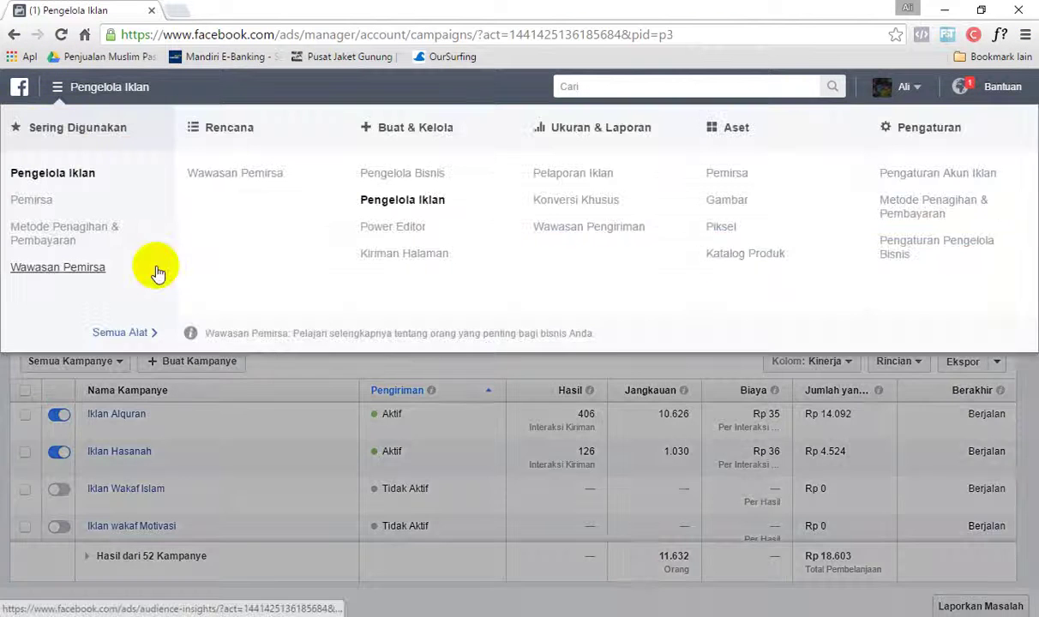
left_click(264, 375)
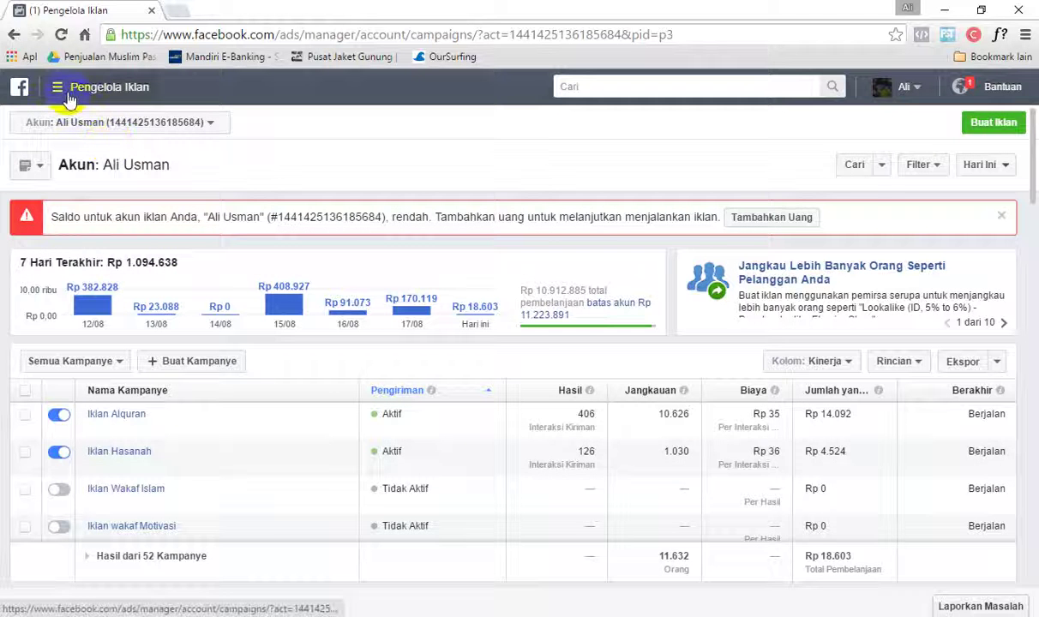
left_click(70, 99)
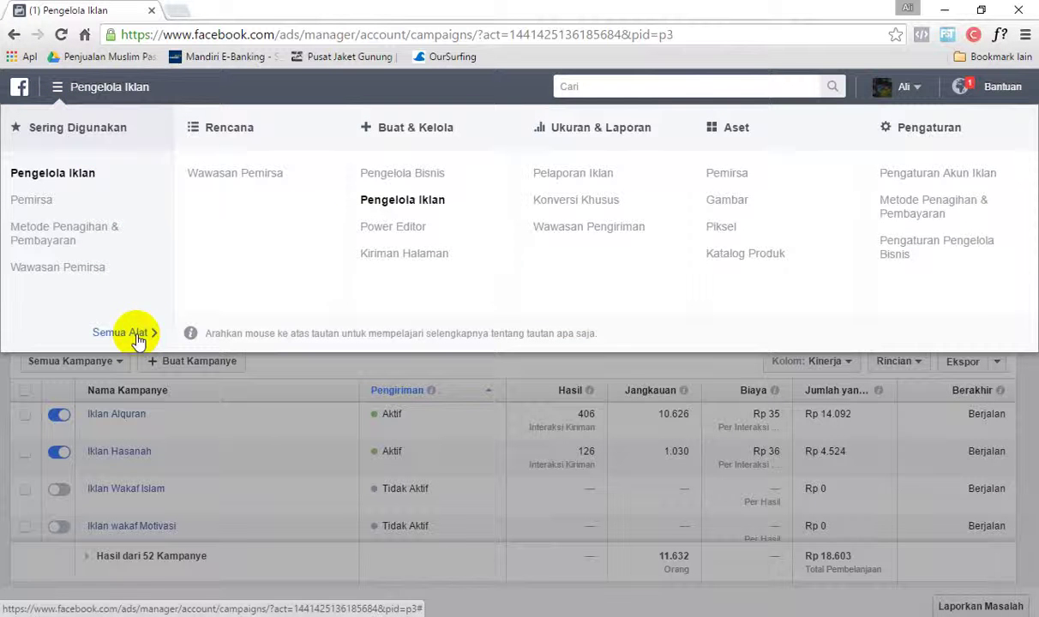
right_click(208, 184)
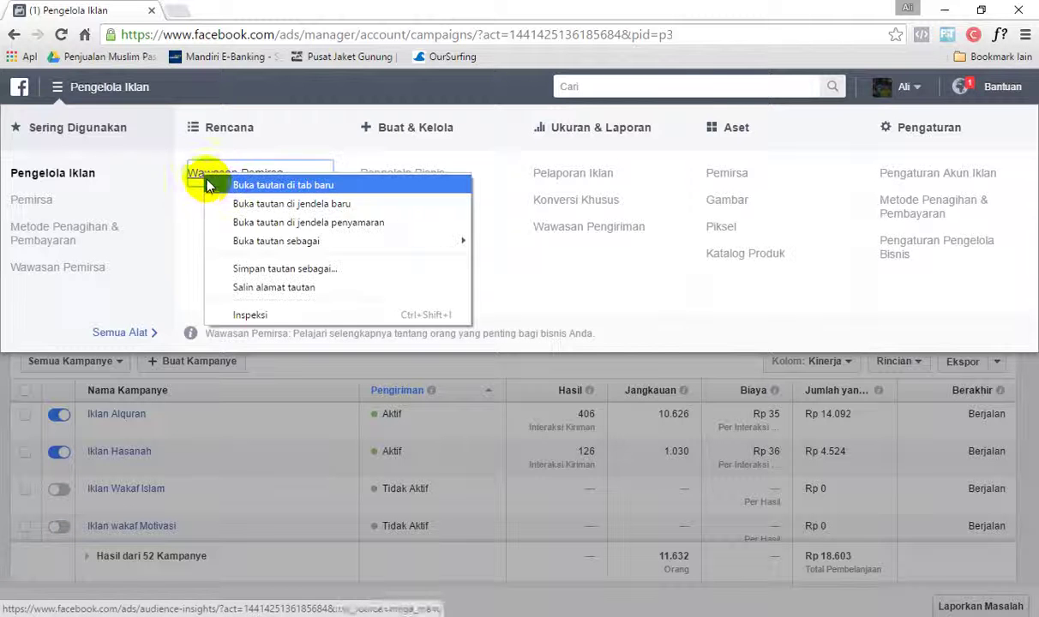
left_click(208, 185)
left_click(224, 9)
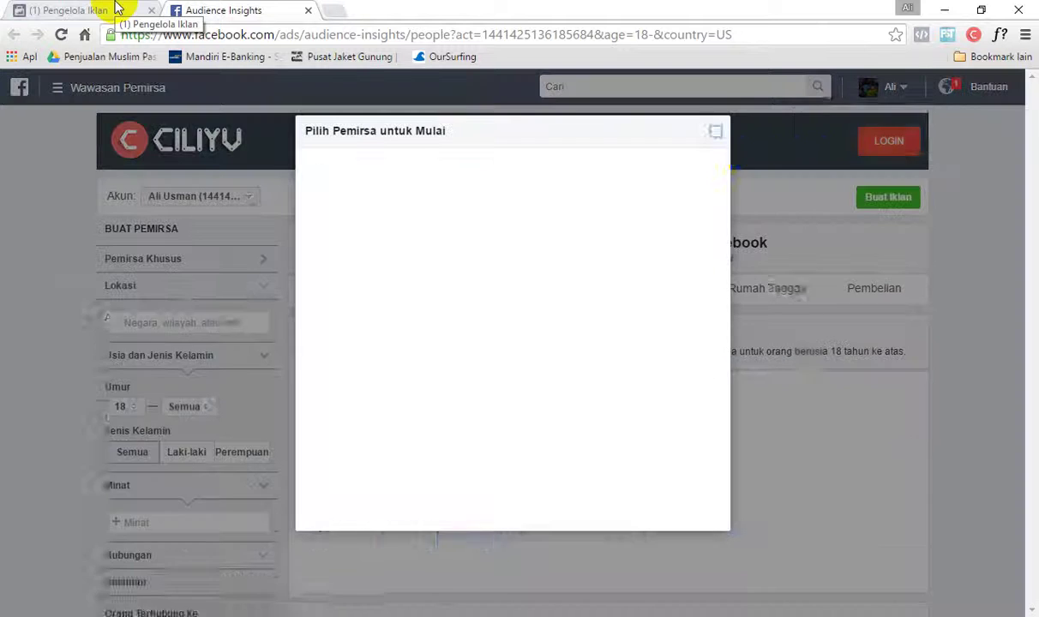
left_click(716, 133)
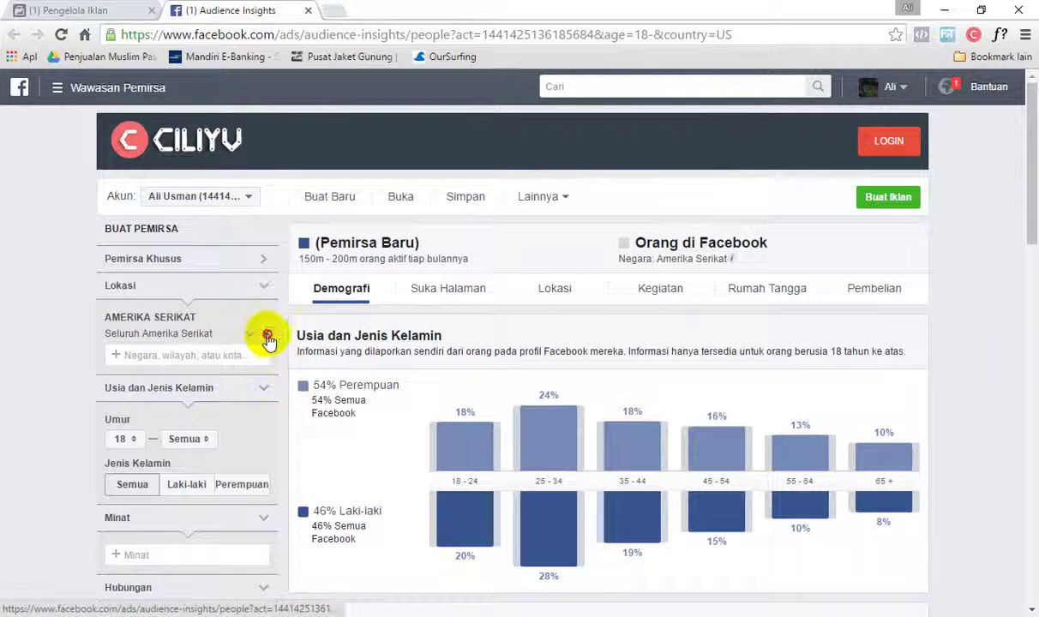
- Replace the audience location Amerika Serikat with Indonesia
left_click(268, 336)
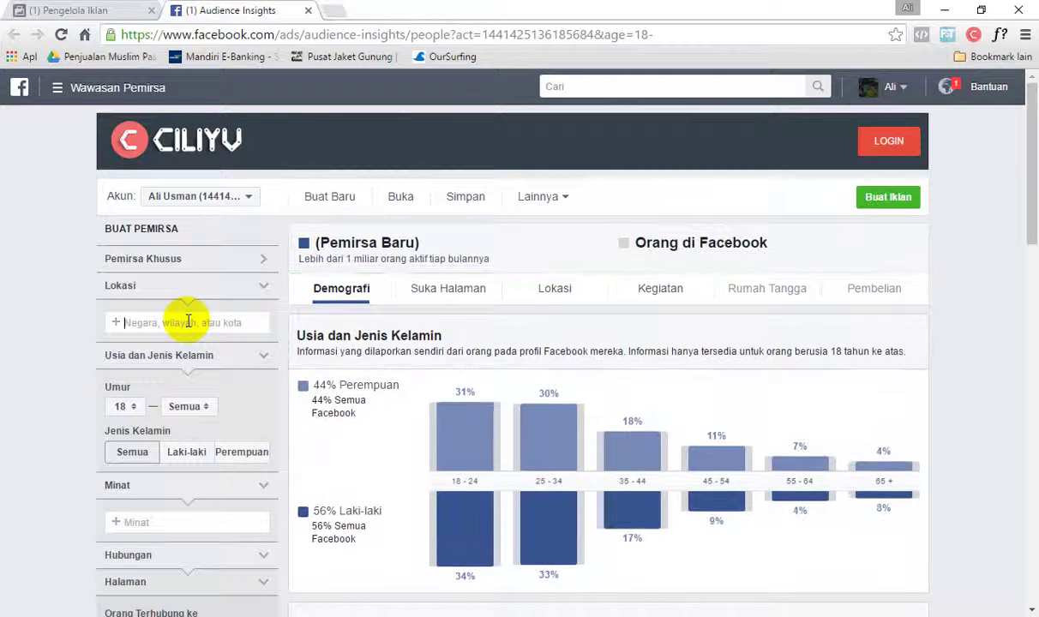
left_click(188, 321)
type("indones")
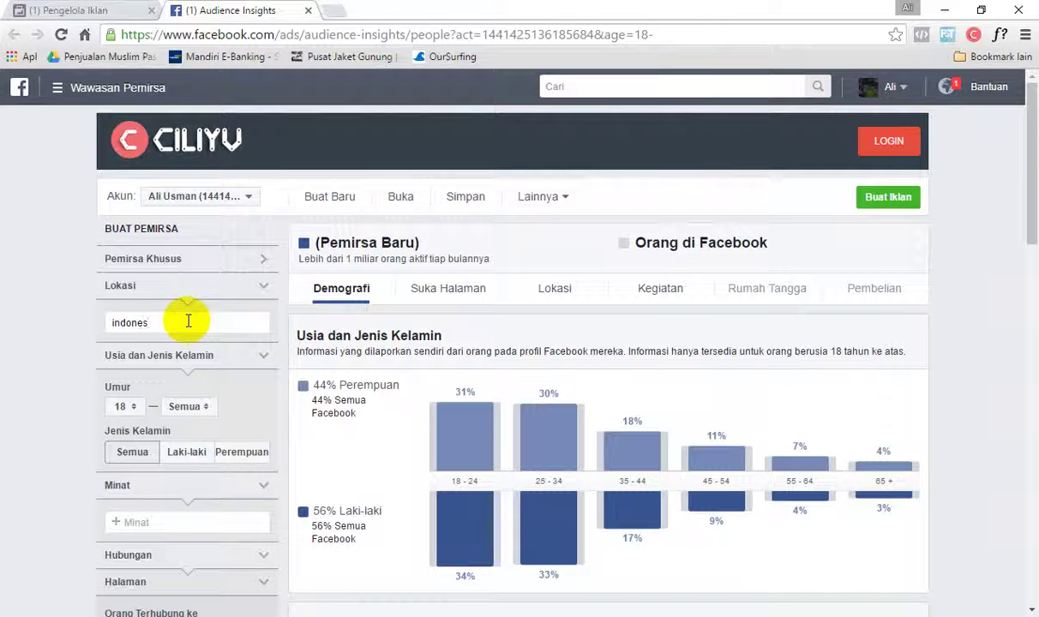
type("i")
left_click(196, 342)
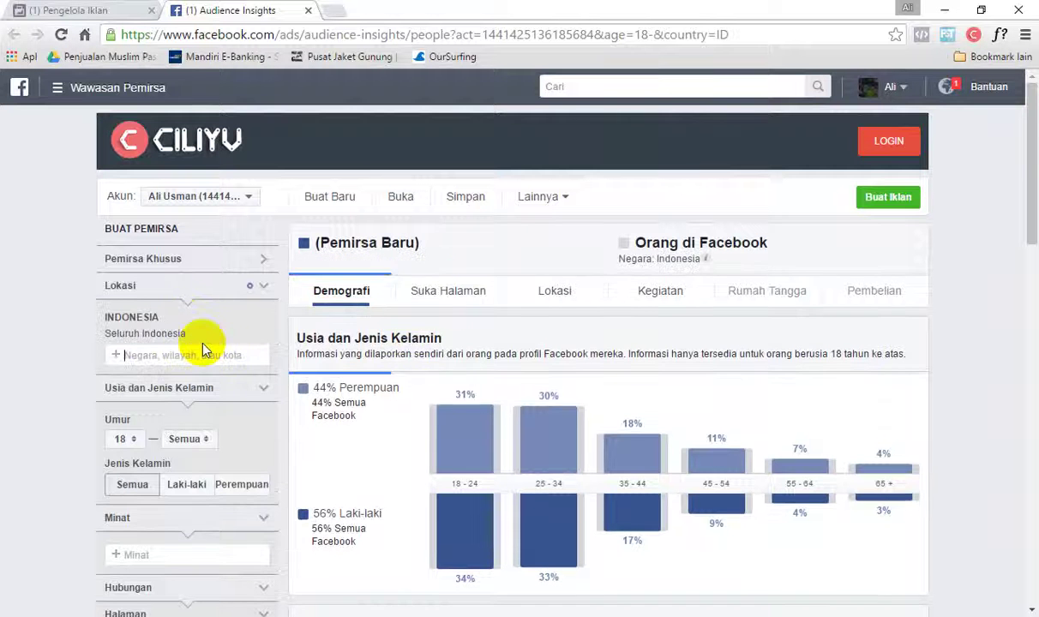
- Limit the audience to Perempuan and set the maximum age to 25
left_click(244, 486)
left_click(179, 442)
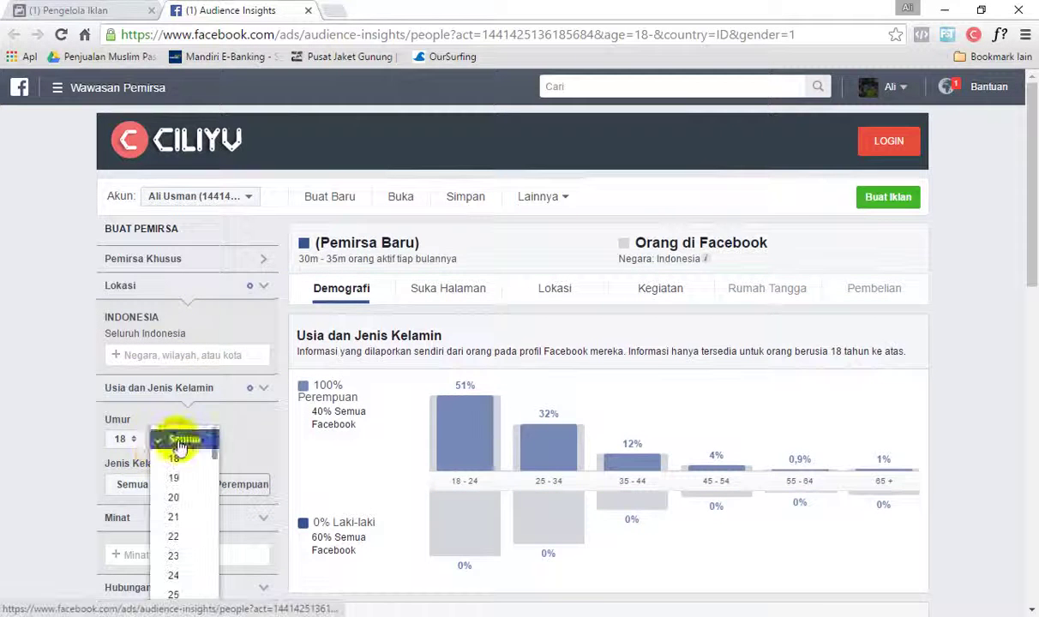
scroll(192, 531, "down", 1)
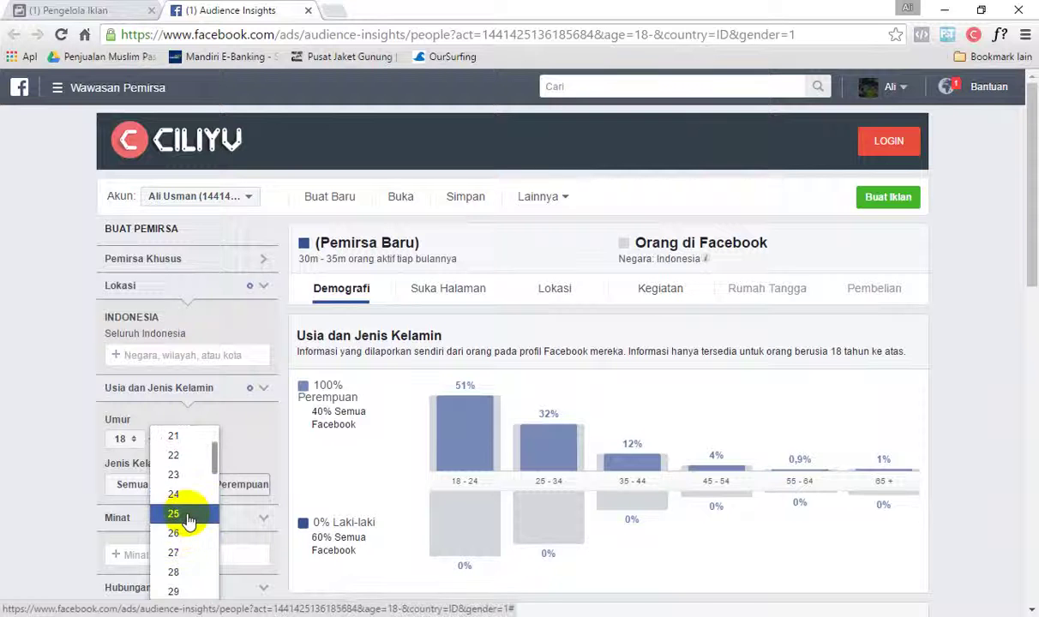
left_click(189, 519)
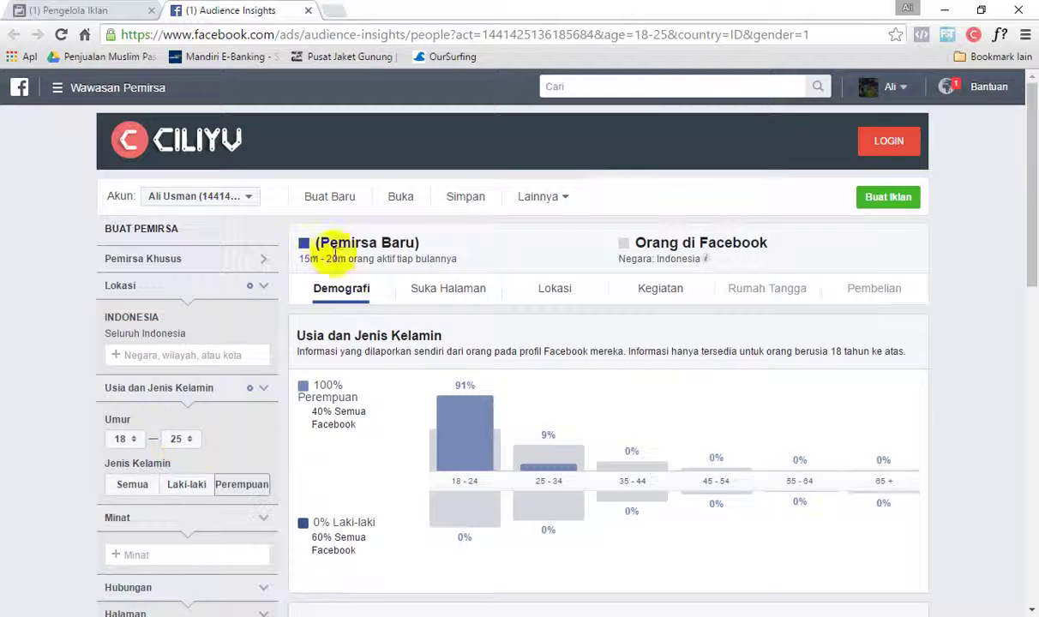
- Examine the audience's estimated monthly size and its popular categories under Suka Halaman
left_click_drag(294, 259, 338, 261)
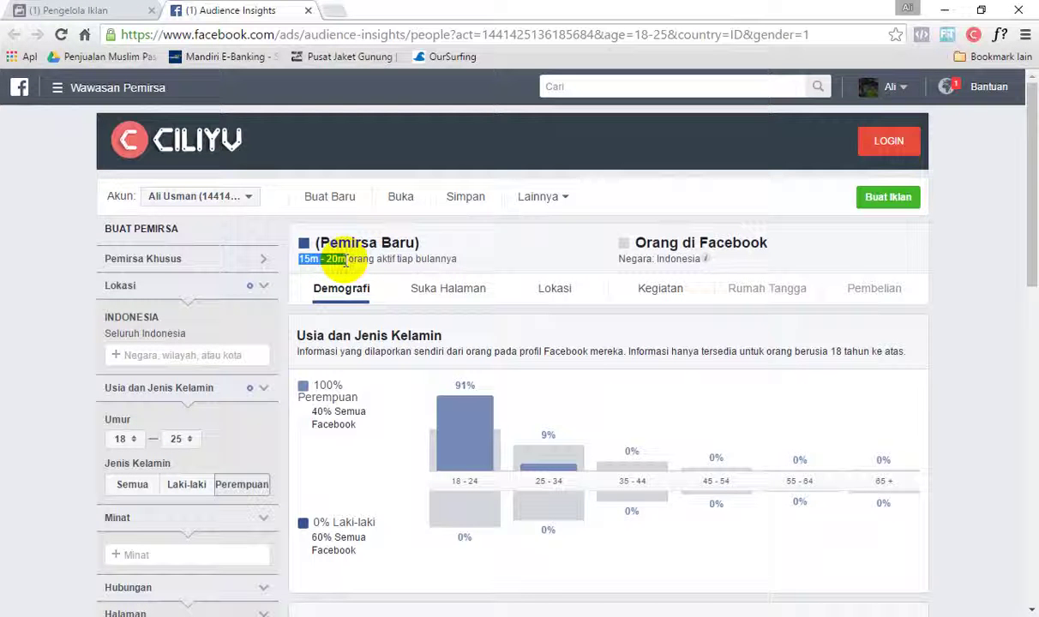
left_click(415, 289)
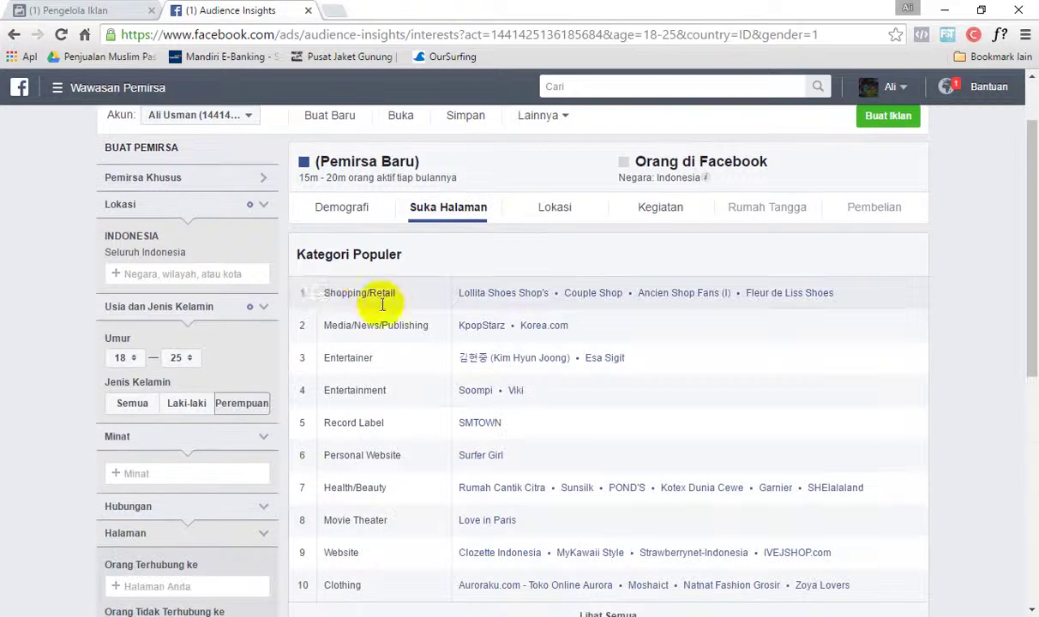
scroll(523, 343, "down", 2)
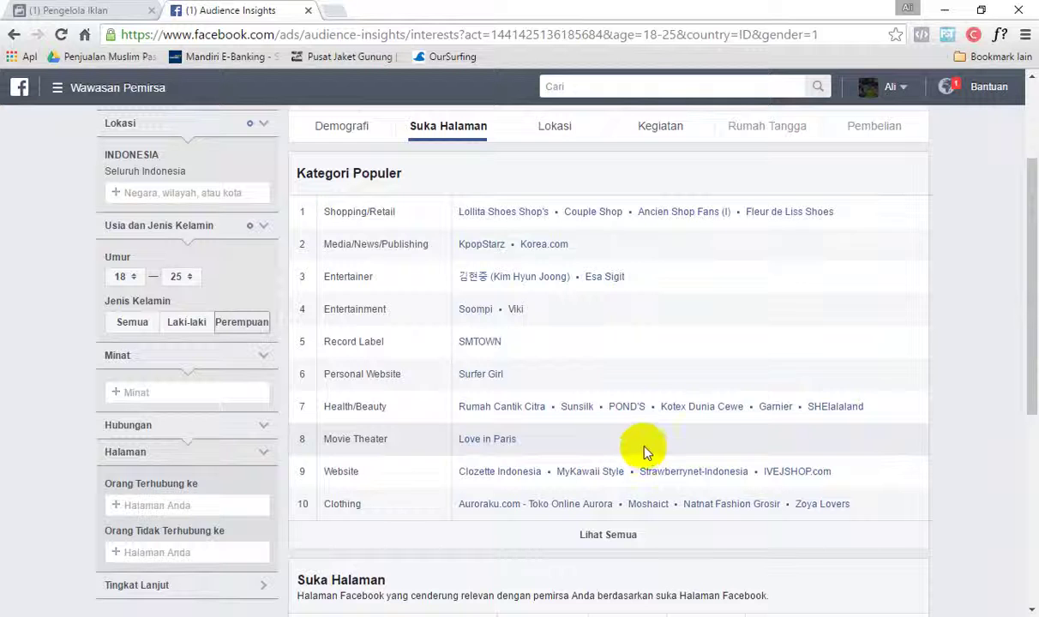
- Close the Audience Insights page and return to the Pengelola Iklan tools list
left_click(41, 12)
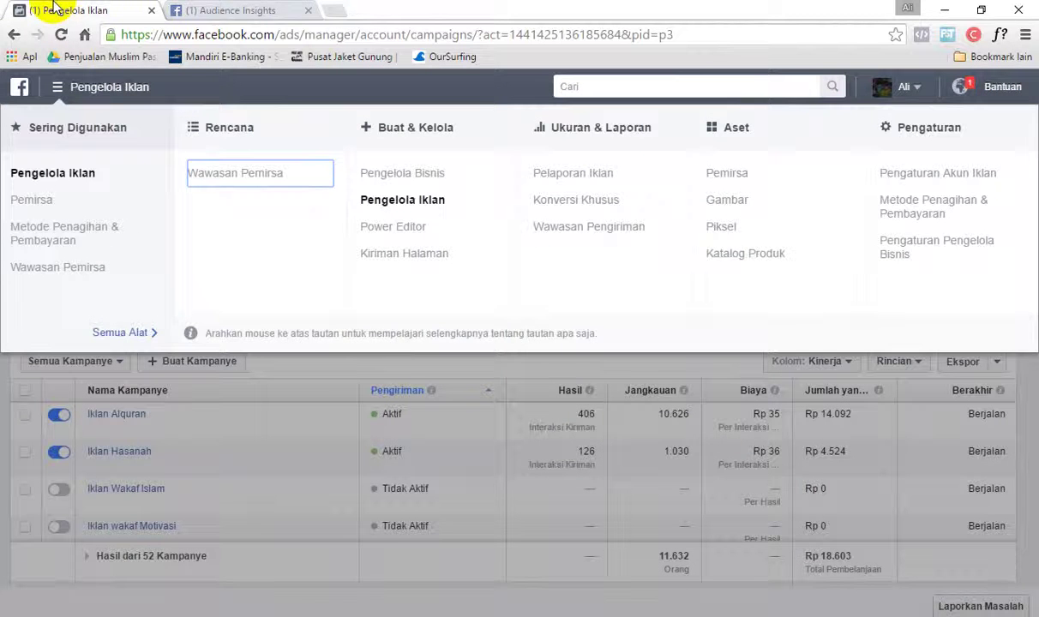
left_click(307, 11)
left_click(573, 127)
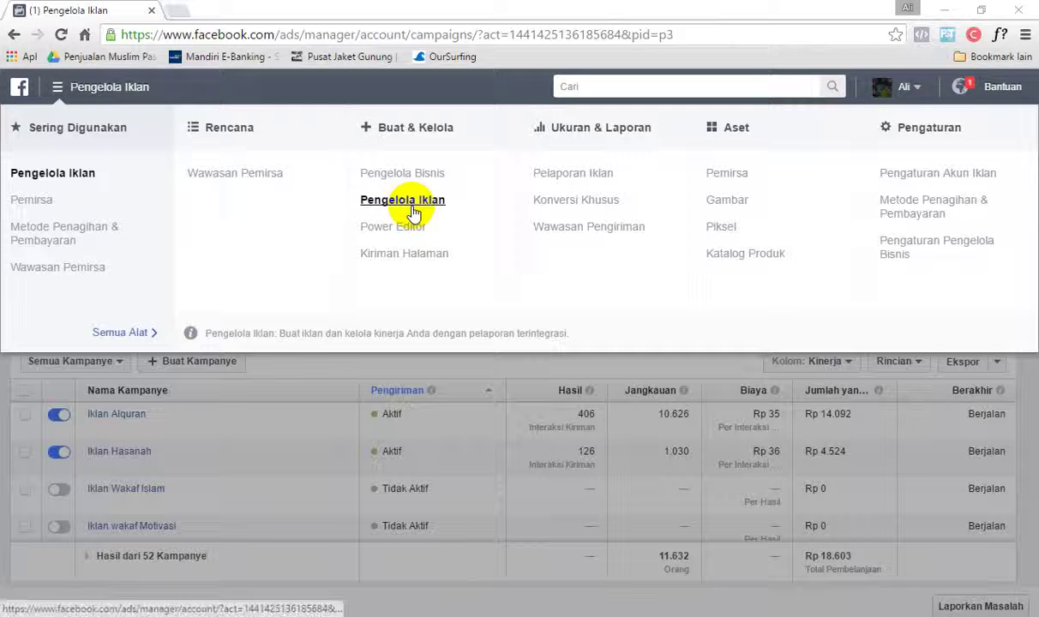
- Open Kiriman Halaman in a new browser tab, close the duplicate tab, and view the page's Kiriman Iklan list
right_click(405, 258)
left_click(429, 265)
left_click(208, 9)
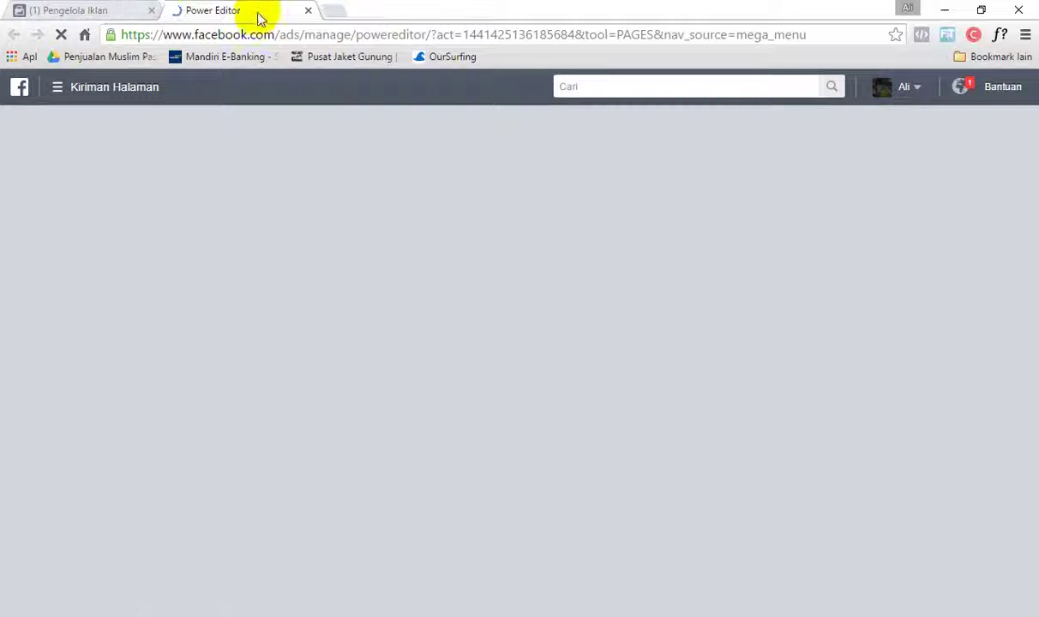
left_click(105, 9)
right_click(420, 256)
left_click(425, 260)
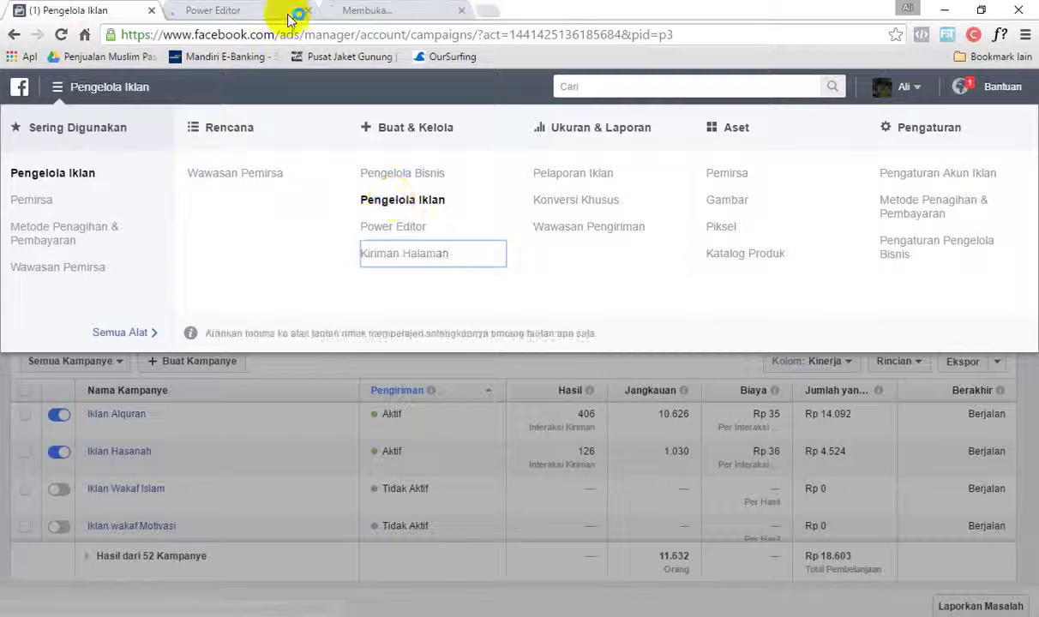
left_click(278, 12)
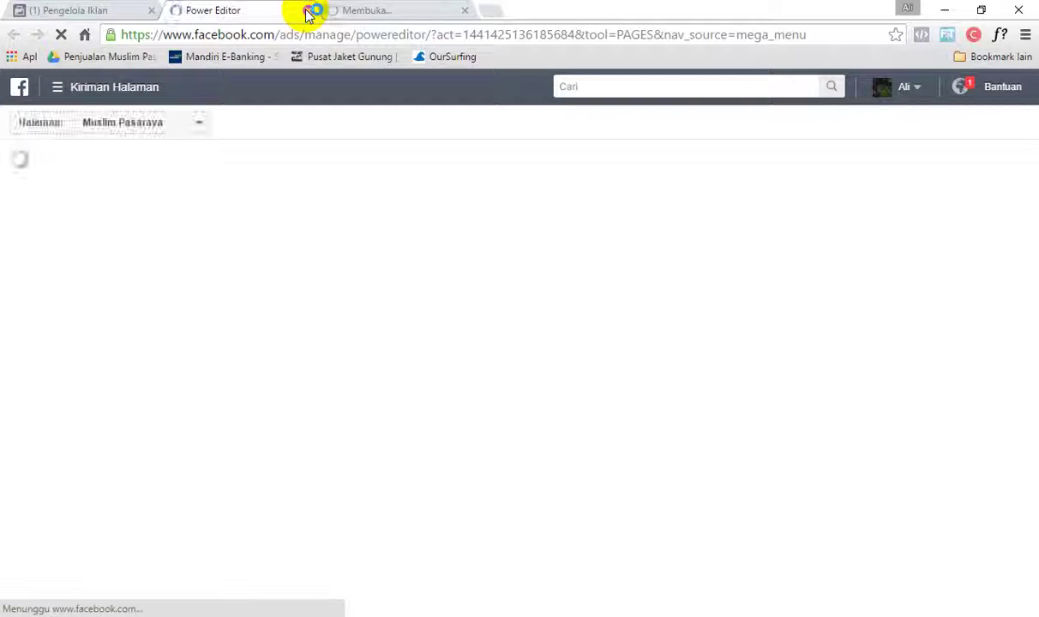
left_click(308, 10)
left_click(128, 8)
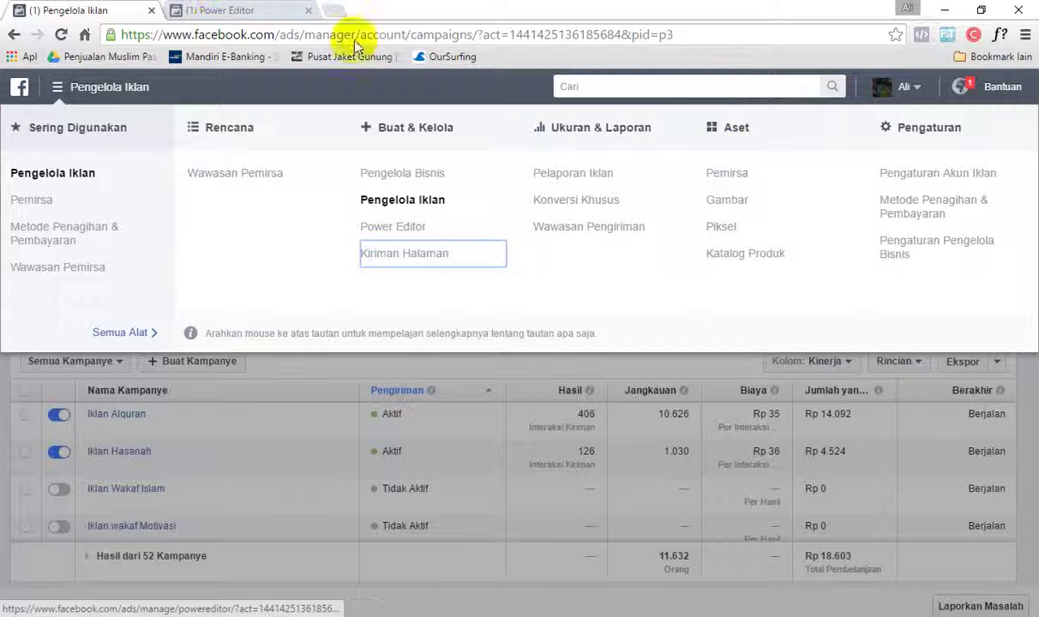
left_click(204, 11)
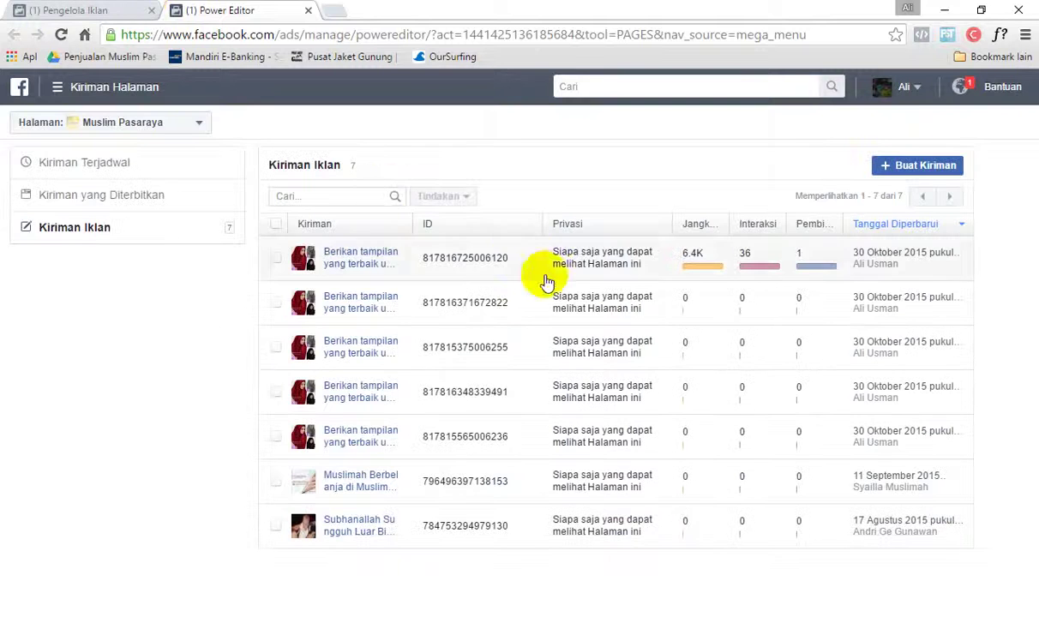
- Return to the Pengelola Iklan campaign overview and close the Power Editor page
left_click(30, 10)
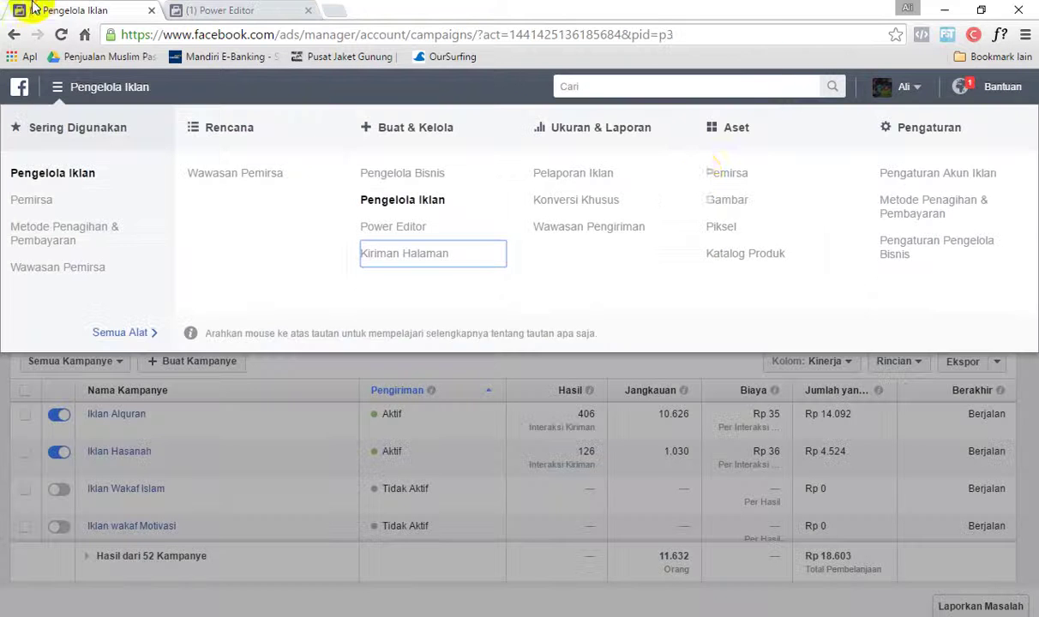
left_click(758, 180)
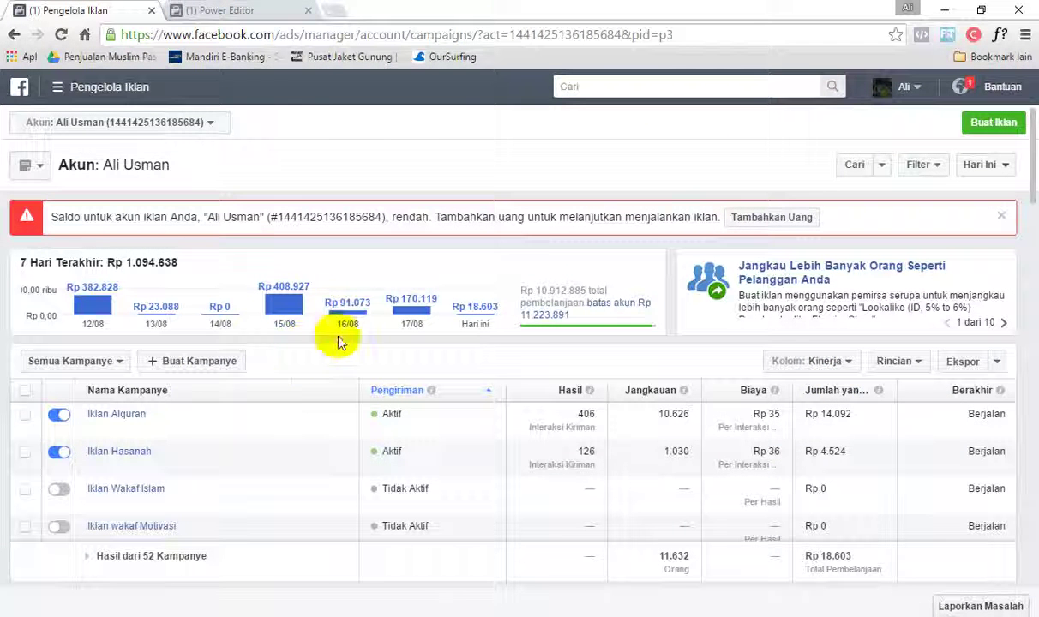
left_click(308, 11)
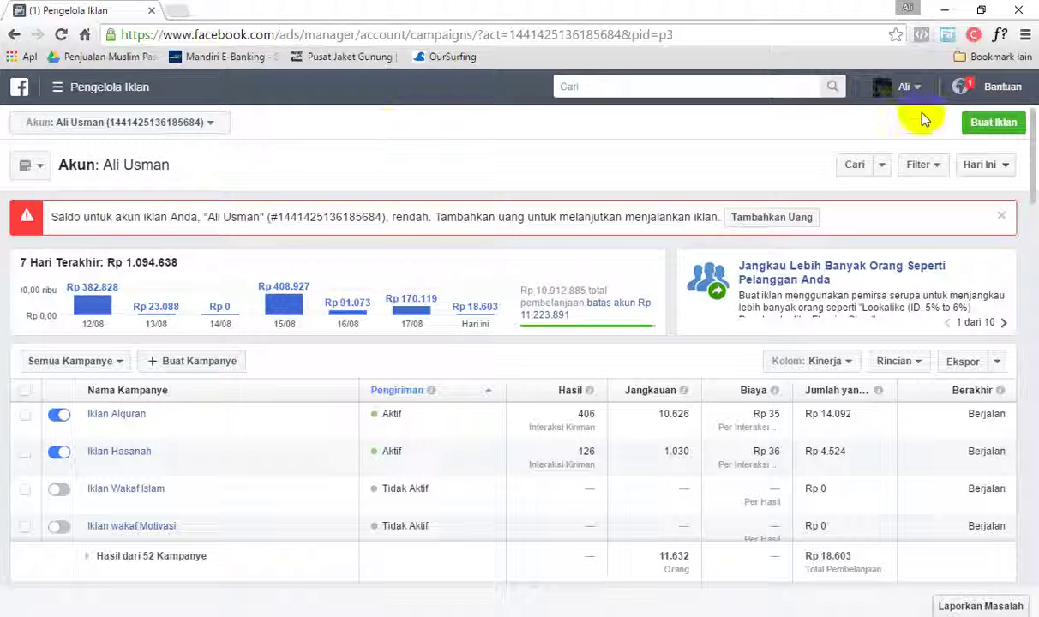
- Start a new ad and compare the objectives under Jangkauan dan Frekuensi and Lelang, leaving Lelang selected
left_click(990, 123)
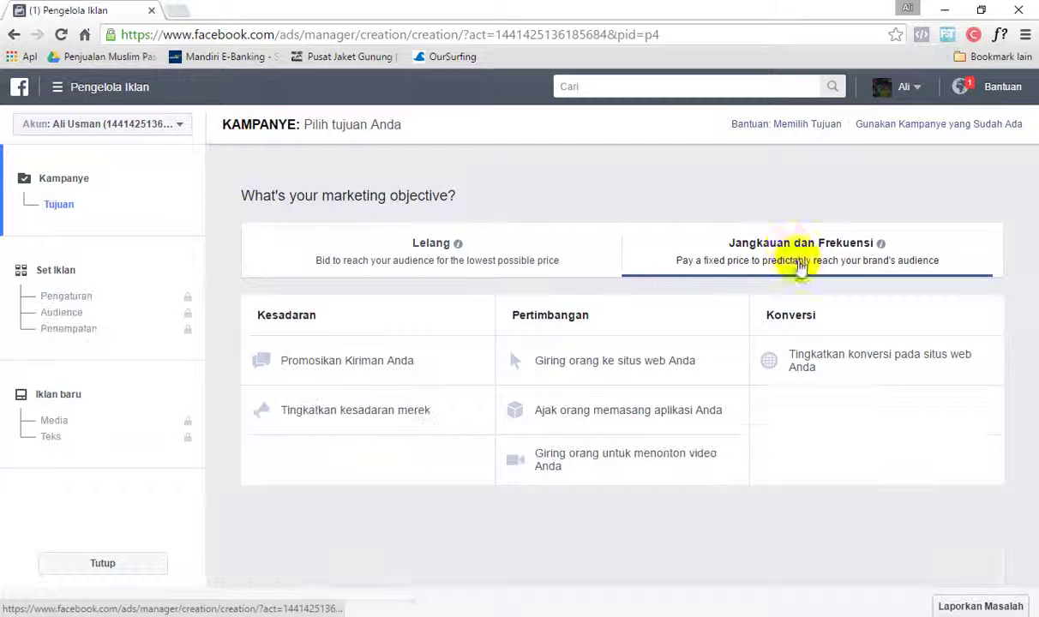
left_click(533, 264)
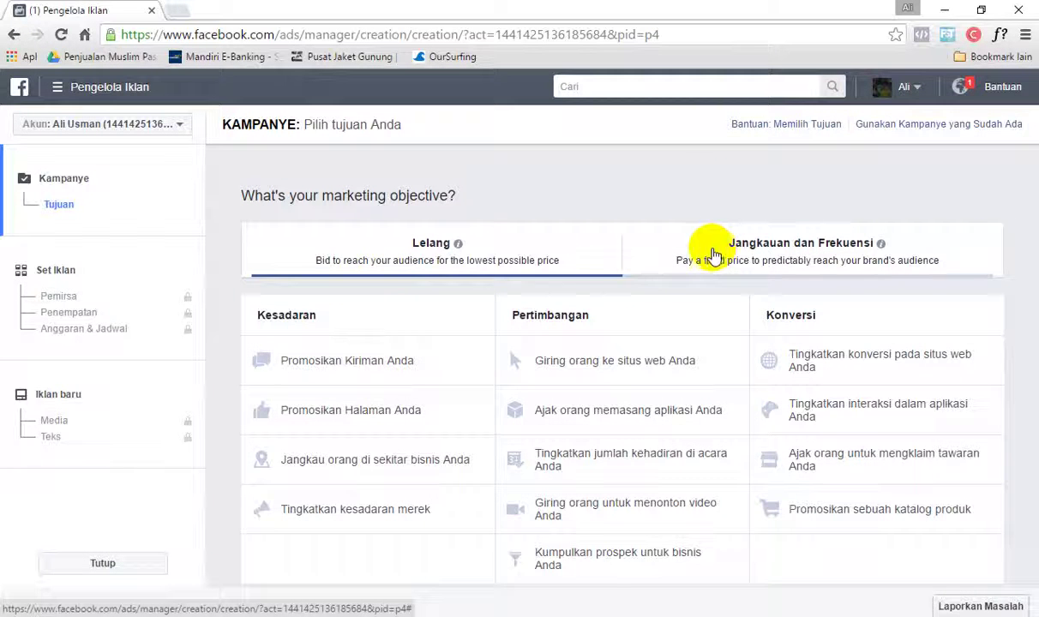
left_click(677, 247)
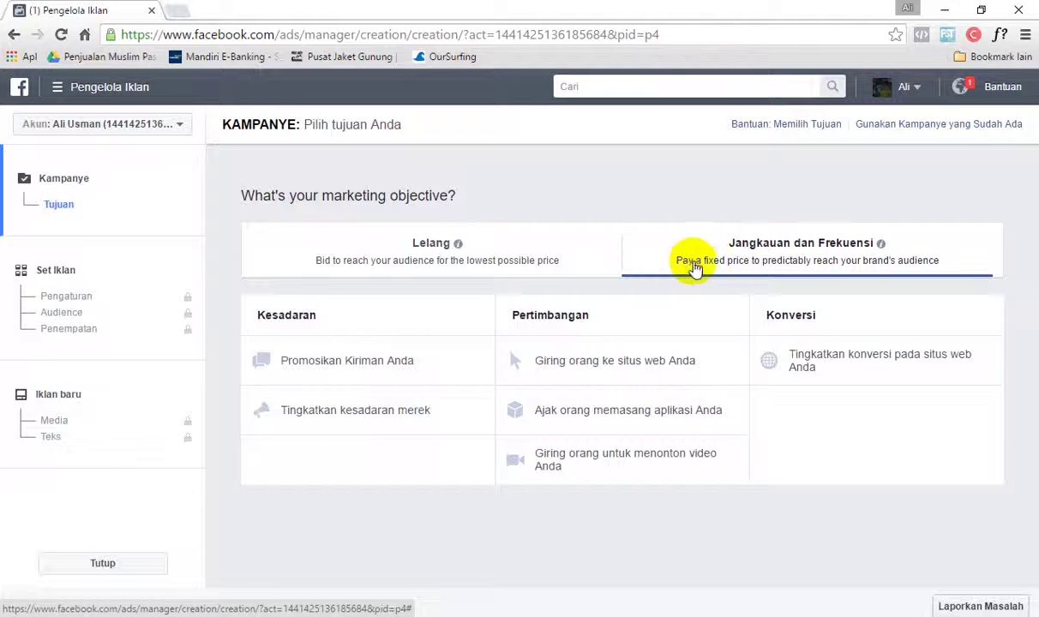
left_click(491, 252)
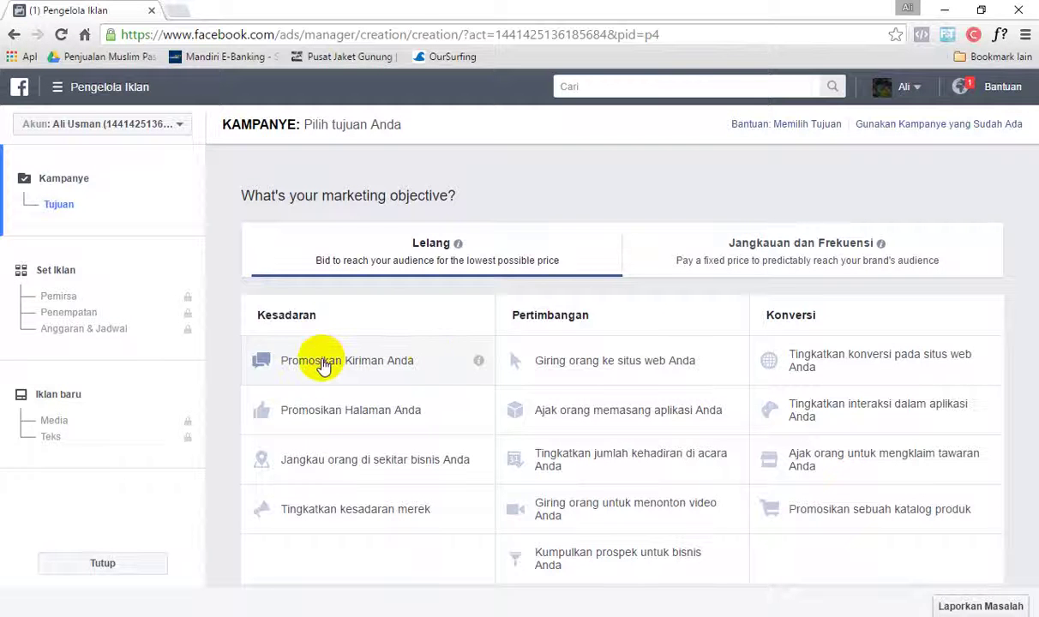
- Choose the Promosikan Kiriman Anda objective, name the campaign "Contoh Iklan Alquran", and continue to the ad set
left_click(388, 366)
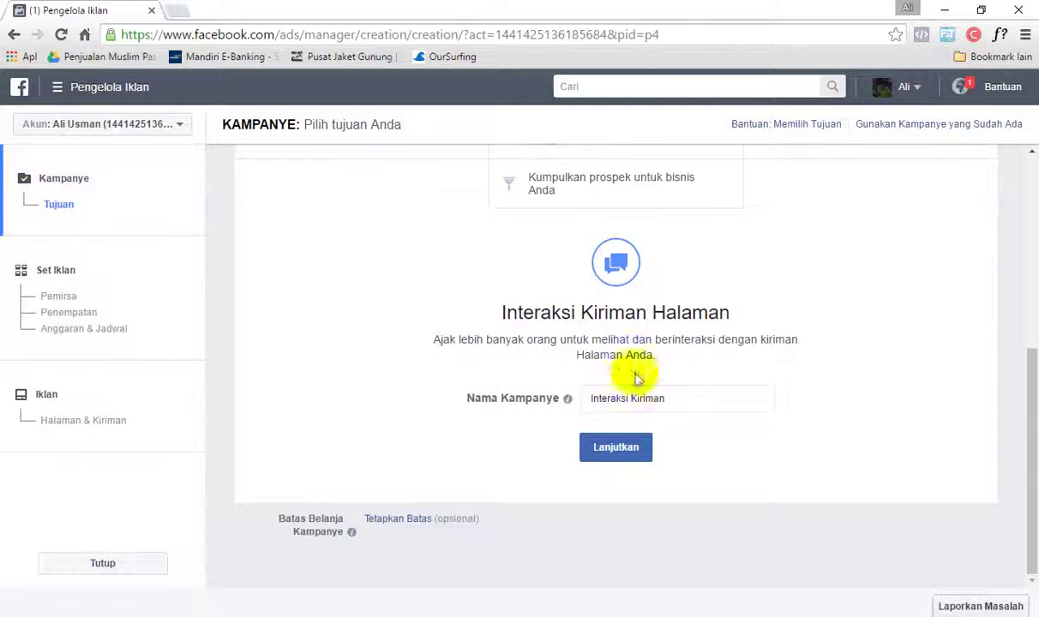
left_click(667, 396)
left_click_drag(667, 396, 571, 401)
type("C")
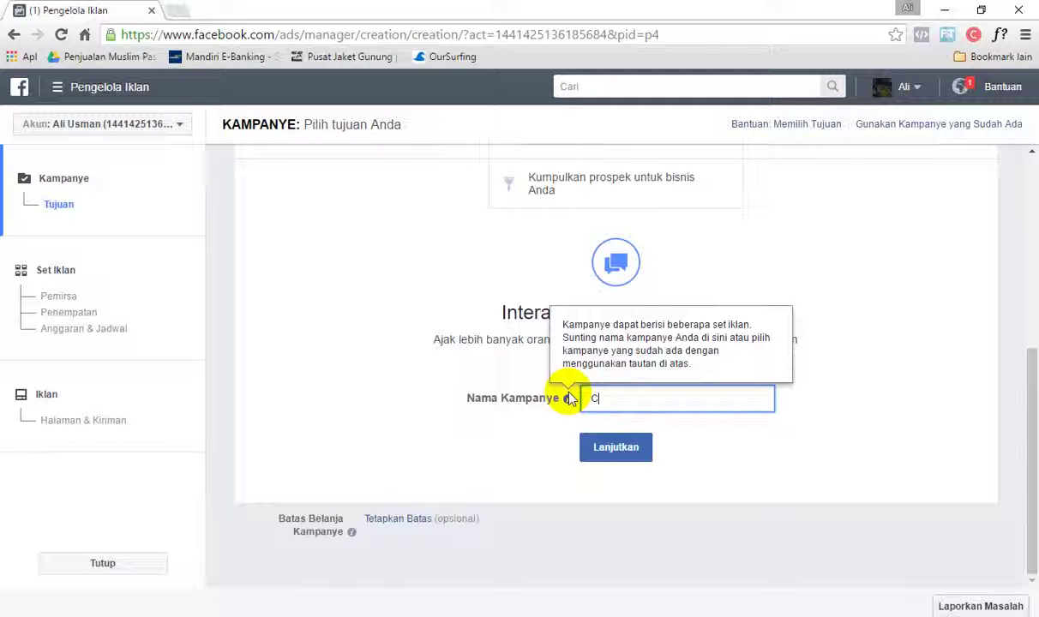
type("ontoh")
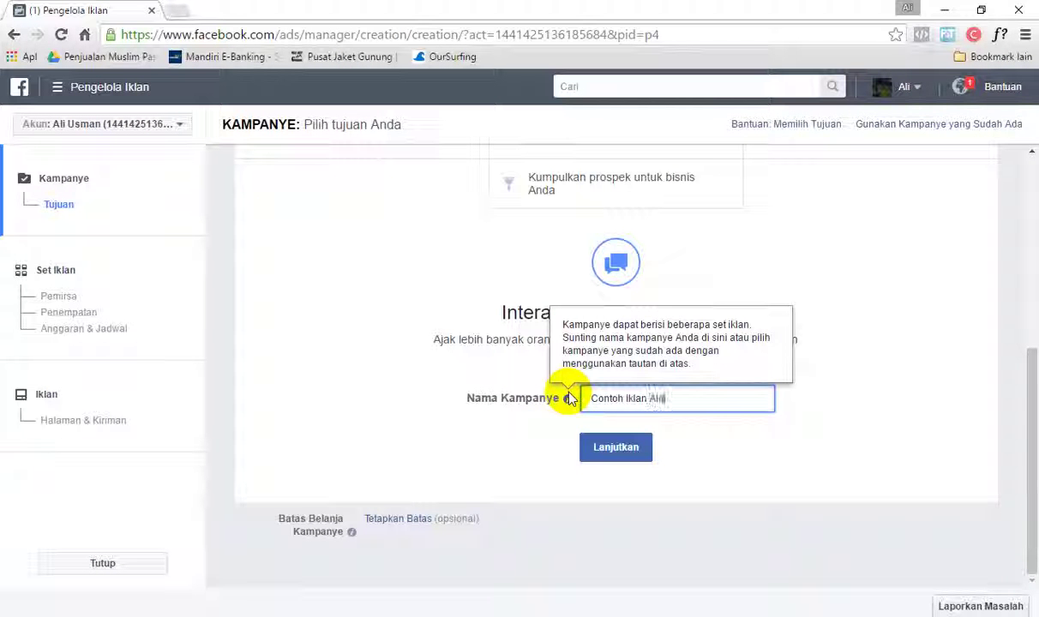
type(" Iklan Alquran")
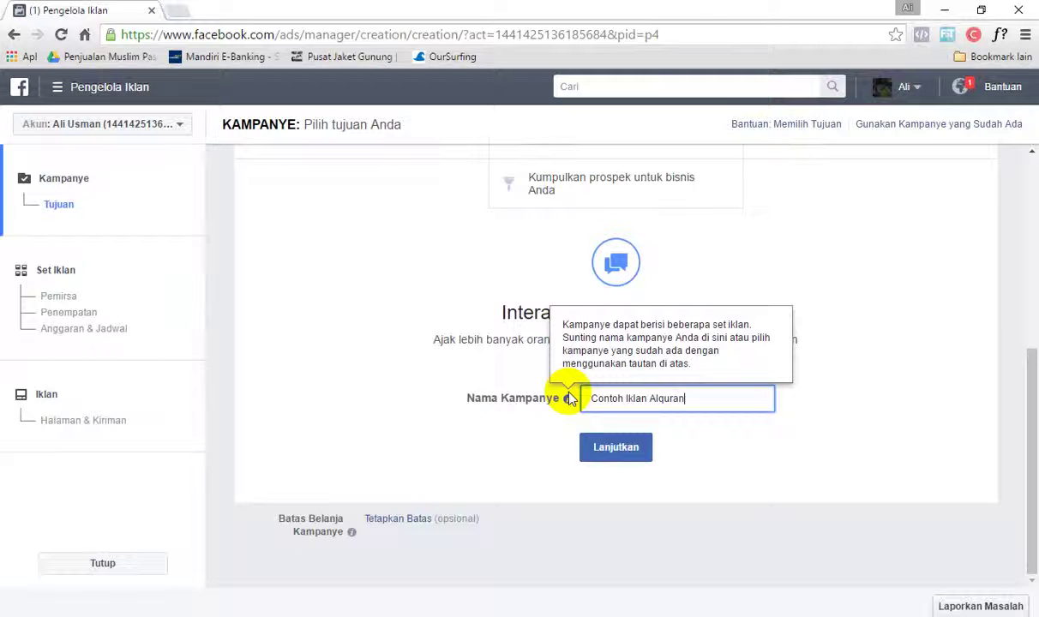
left_click(613, 449)
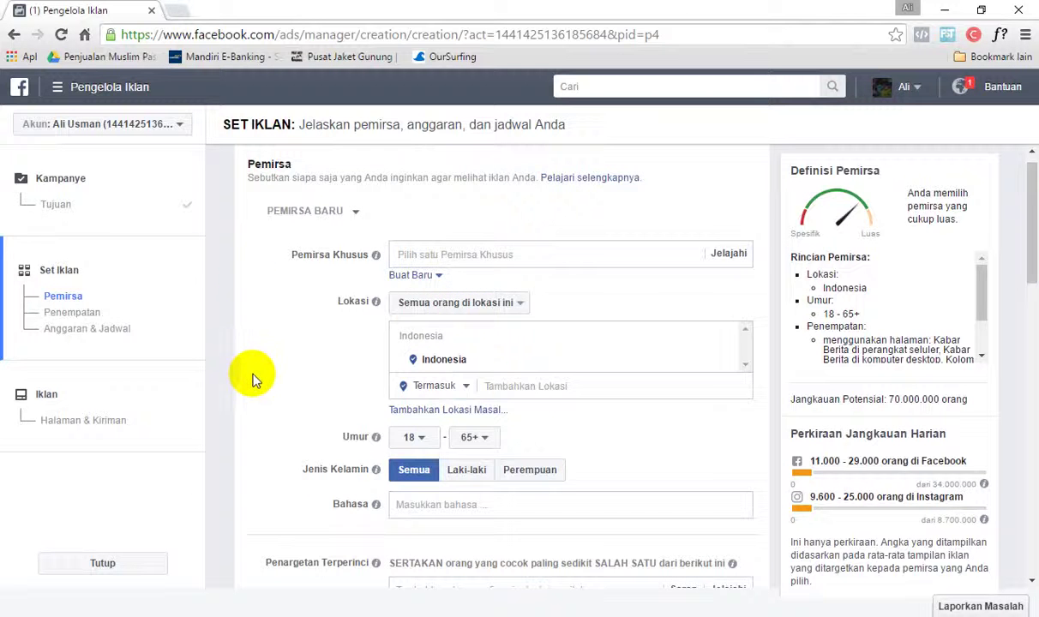
- Look over the Pemirsa section, including the Pemirsa Khusus field and the PEMIRSA BARU choices
scroll(250, 376, "down", 3)
scroll(256, 383, "up", 3)
left_click(531, 248)
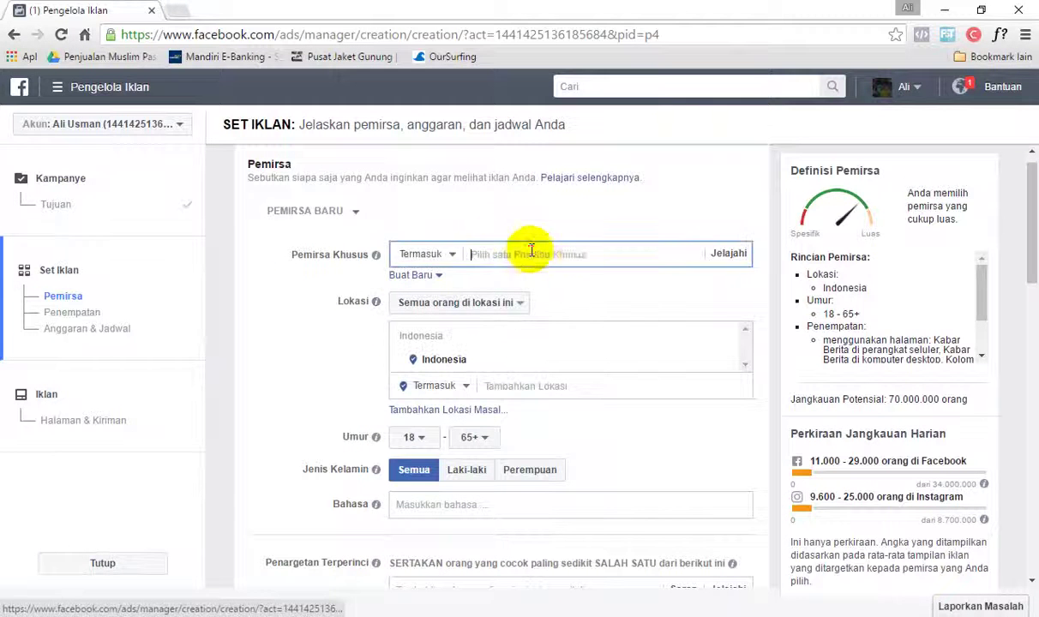
left_click(355, 211)
left_click(255, 296)
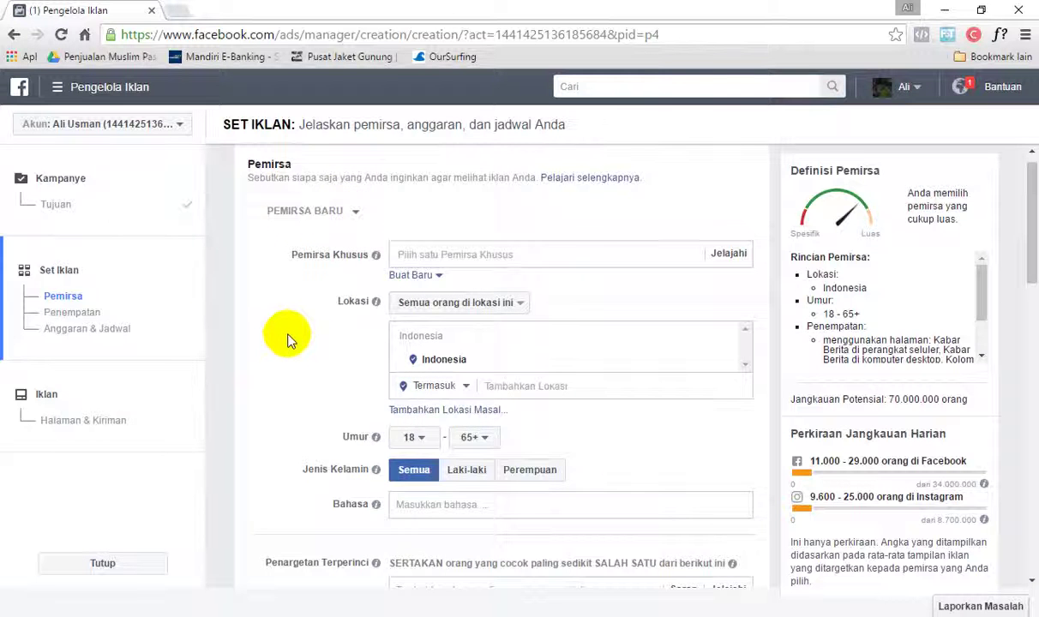
- Add the city of Daerah Khusus Ibukota Jakarta as a target location in place of all Indonesia
scroll(278, 333, "down", 1)
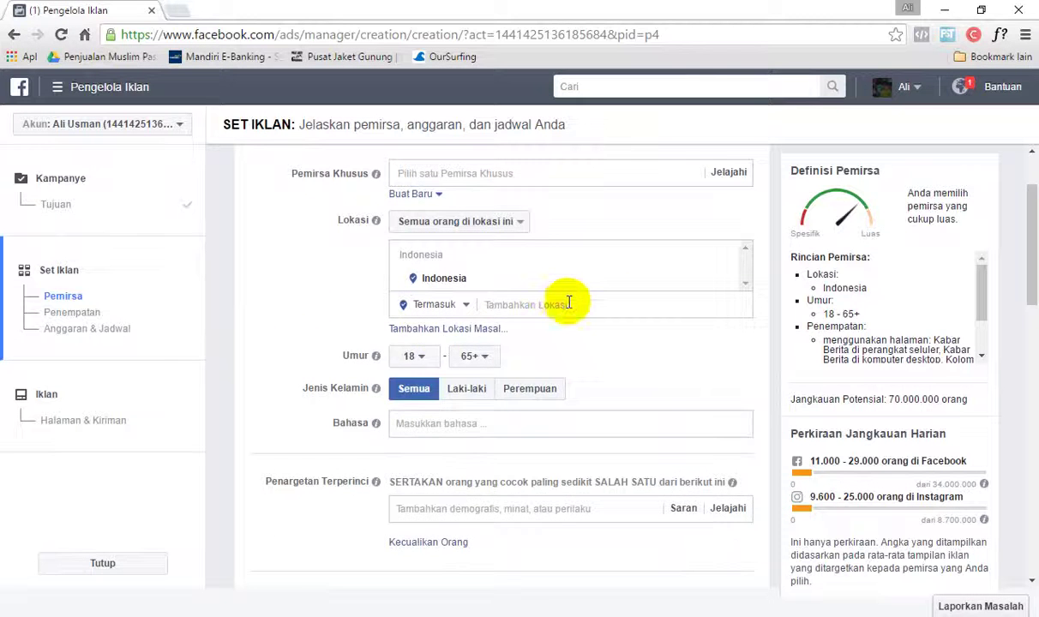
left_click(563, 304)
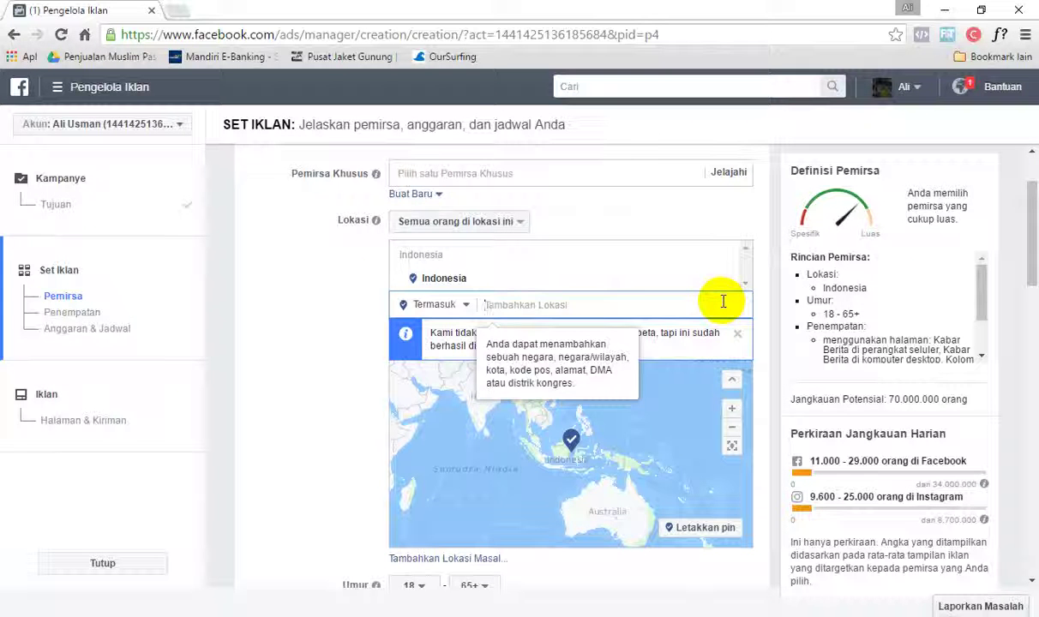
type("jab")
key("BackSpace")
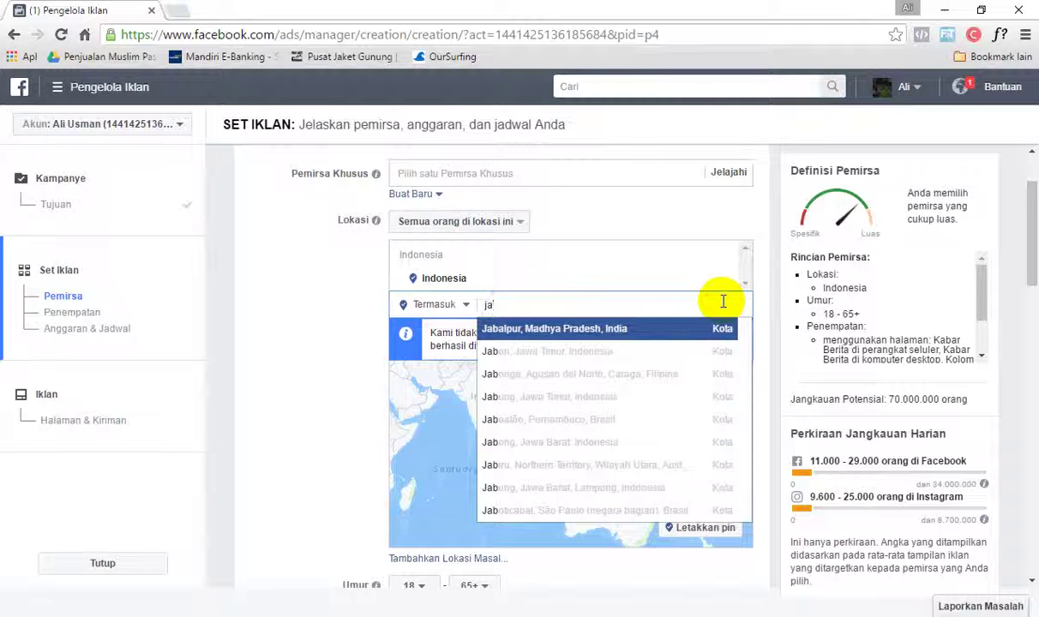
type("karta")
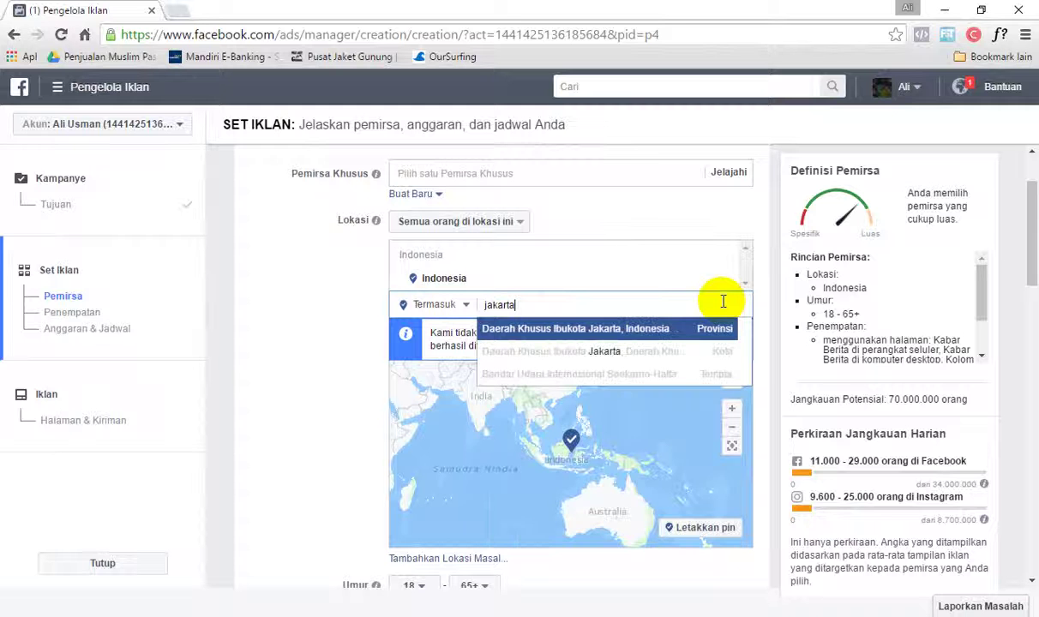
key("Down")
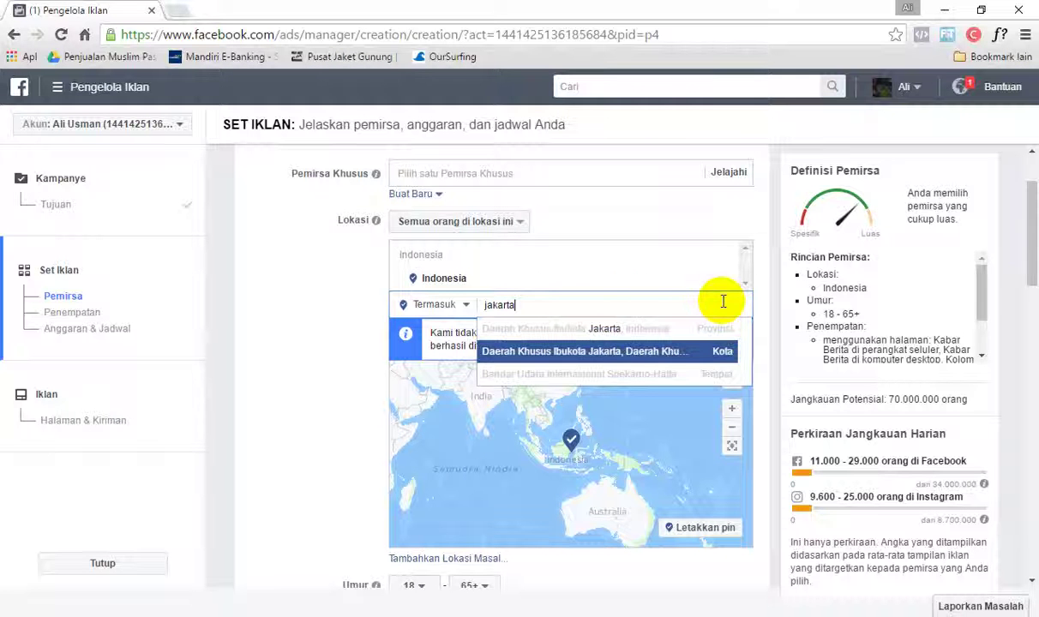
key("Return")
- Add Kota Depok, Kota Bekasi, Kota Bogor and Kota Tangerang to the included target locations
type("depok")
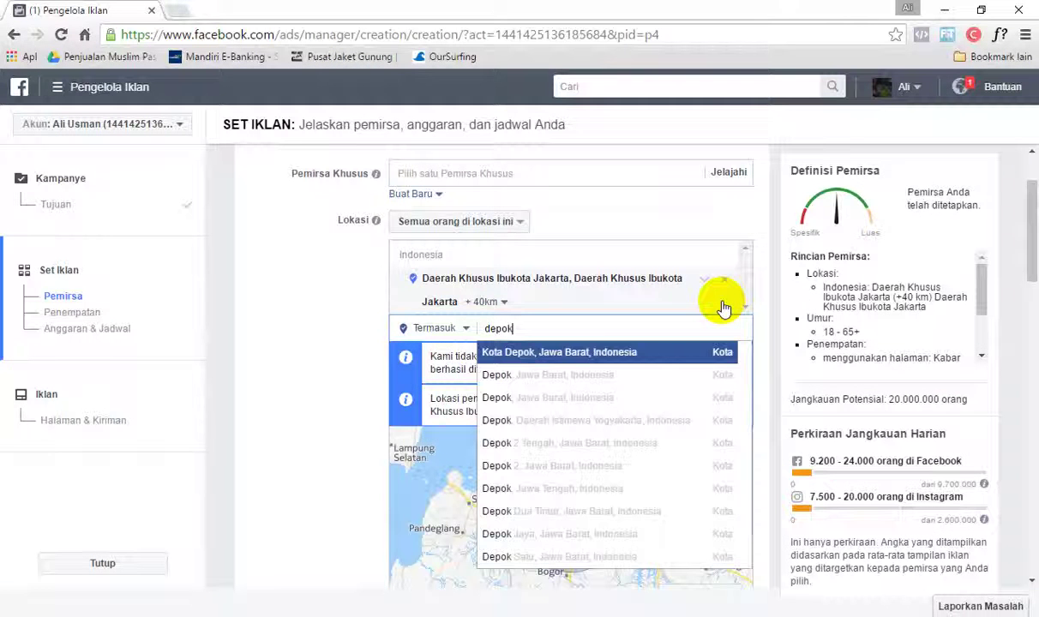
key("Return")
type("bekasi")
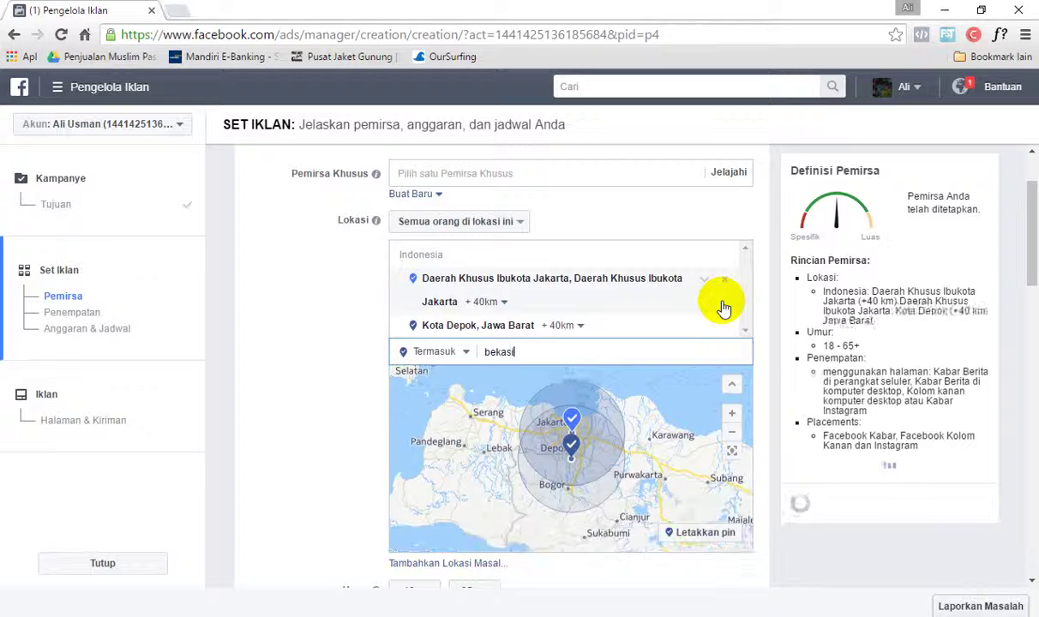
key("Return")
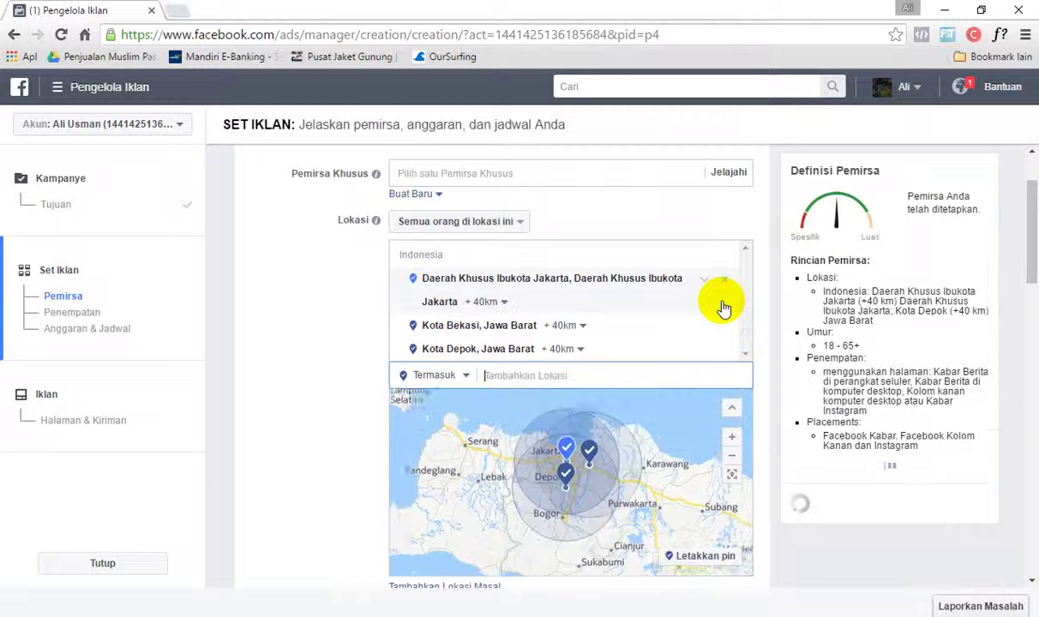
type("bogo")
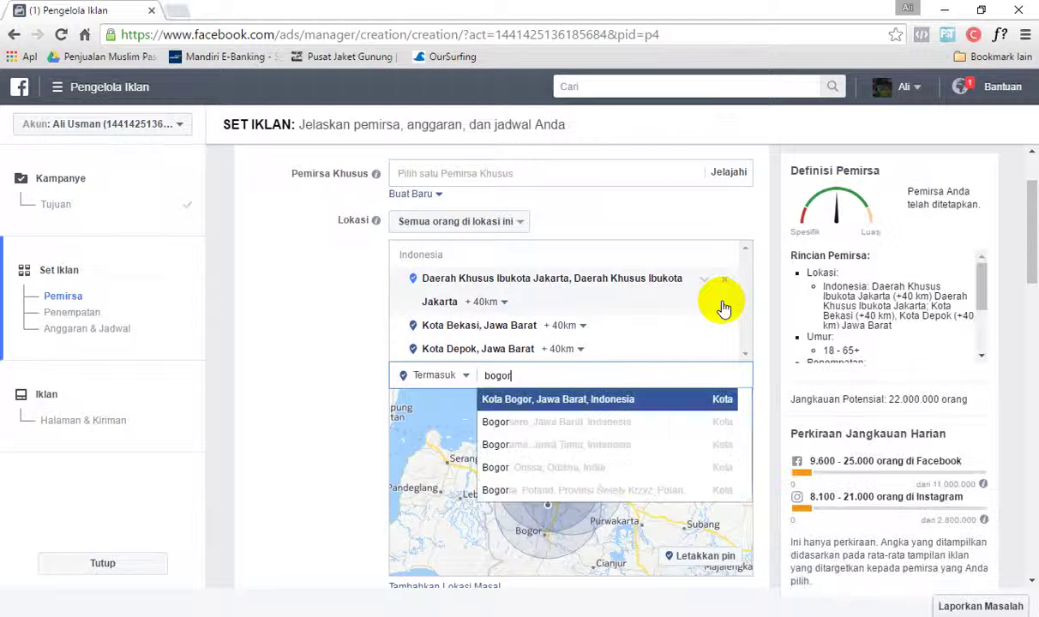
type("r")
key("Return")
type("tangera")
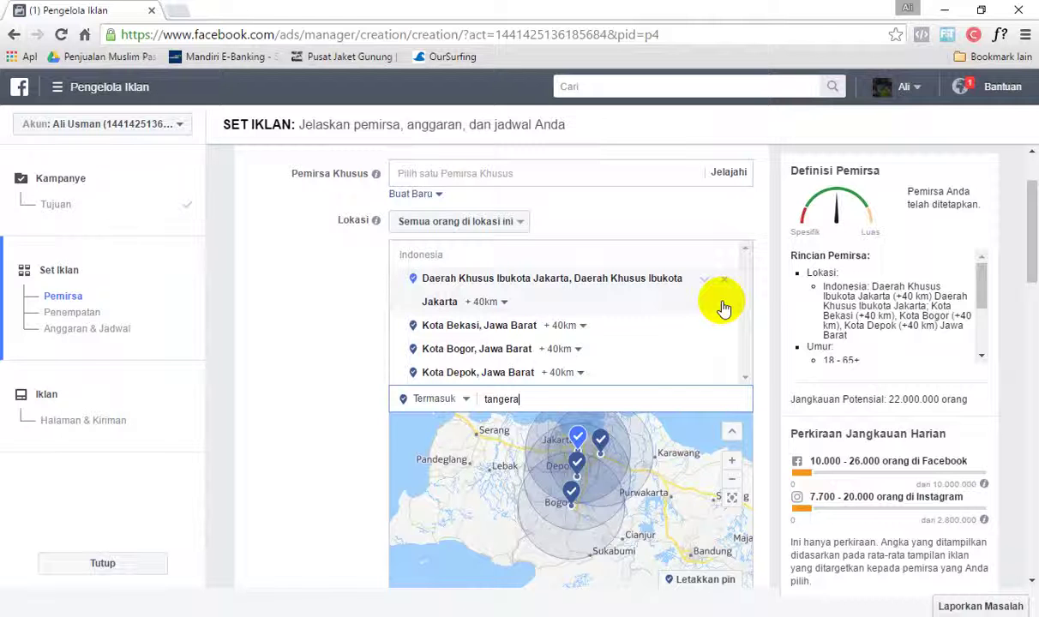
key("Return")
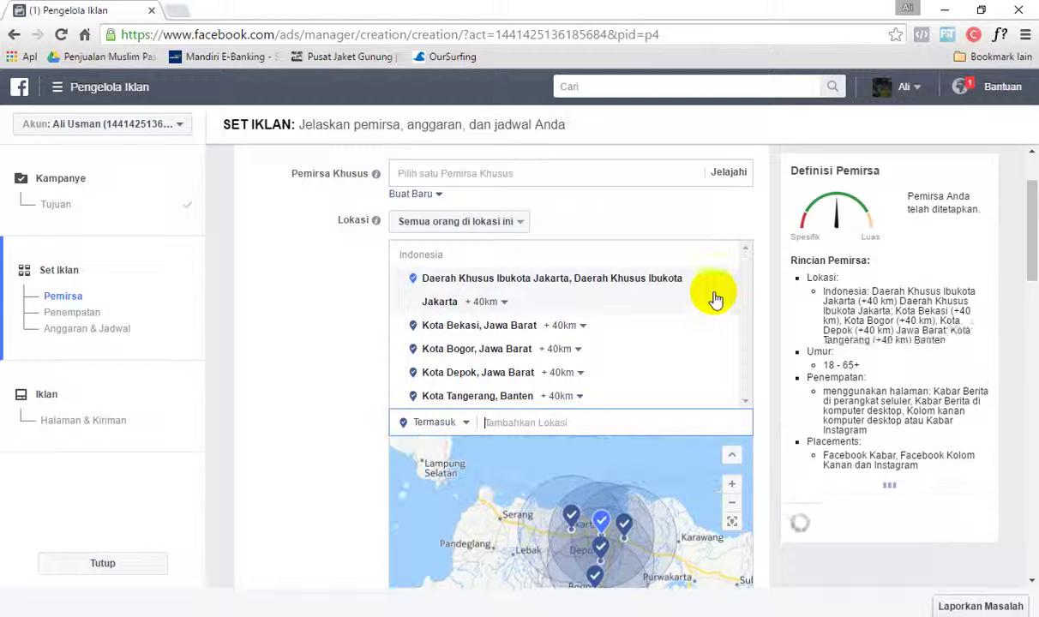
- Reduce the targeting radius around Jakarta and Kota Bekasi to 17 km
scroll(327, 345, "down", 1)
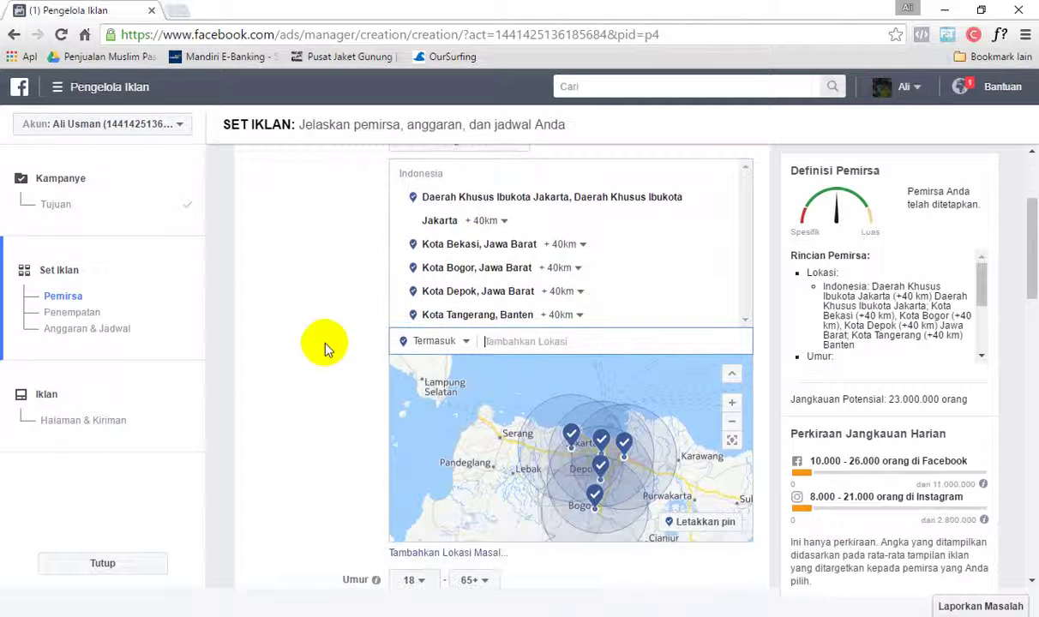
left_click(490, 222)
left_click_drag(512, 293, 503, 296)
left_click(360, 295)
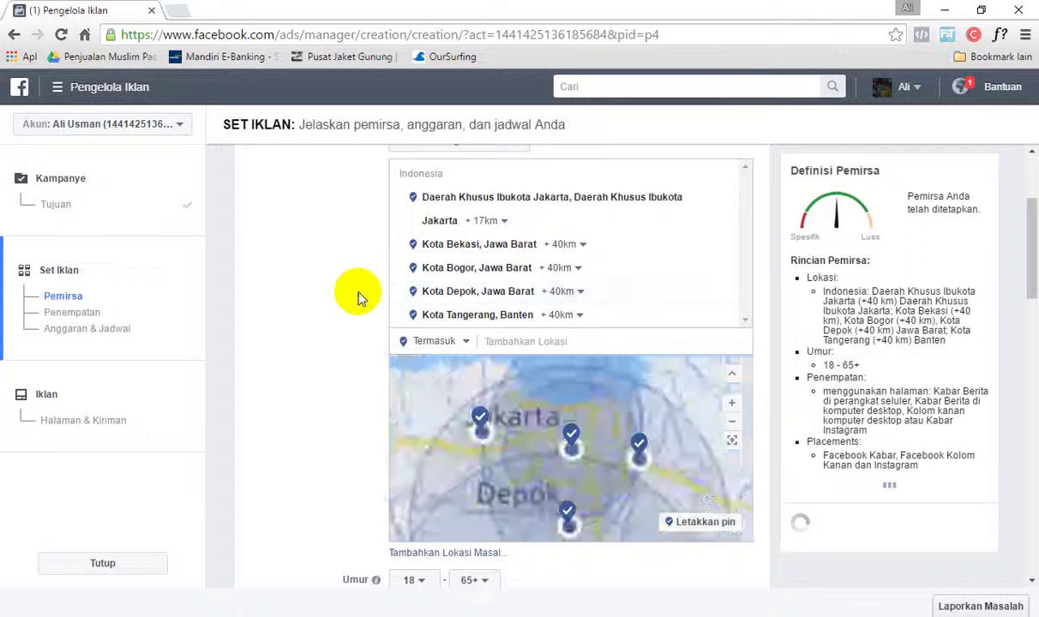
left_click(586, 293)
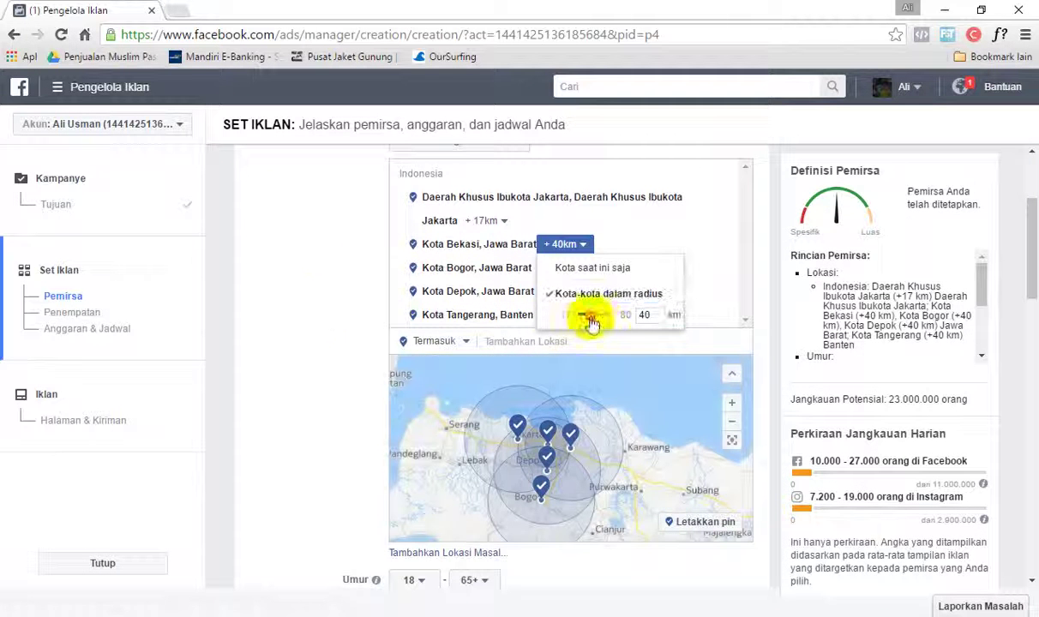
left_click(566, 293)
- Reduce the targeting radius around Kota Bogor, Kota Depok and Kota Tangerang to 17 km
left_click(568, 272)
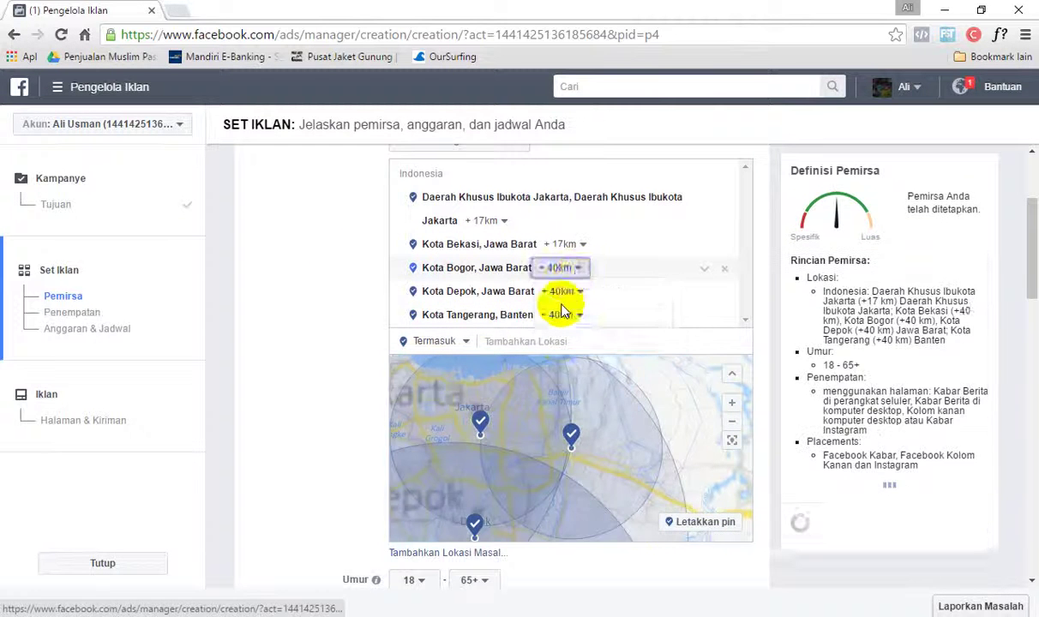
left_click_drag(579, 336, 565, 385)
left_click(343, 336)
left_click(583, 292)
left_click(332, 351)
left_click(567, 316)
left_click(271, 347)
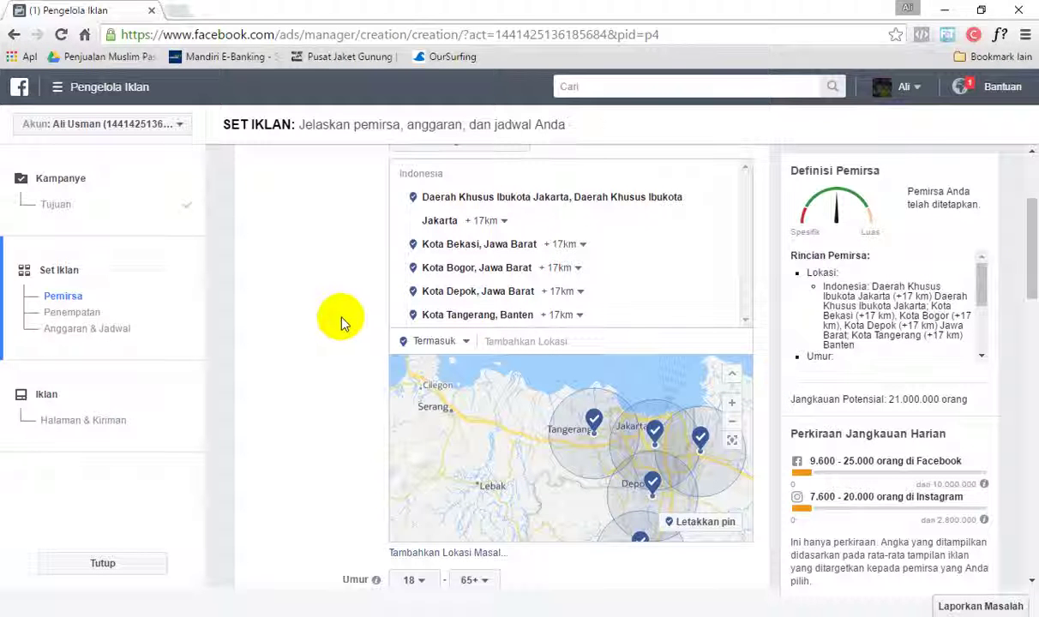
- Limit the Jakarta and Kota Bekasi locations to Kota saat ini saja, without a surrounding radius
scroll(343, 325, "down", 1)
scroll(346, 339, "up", 1)
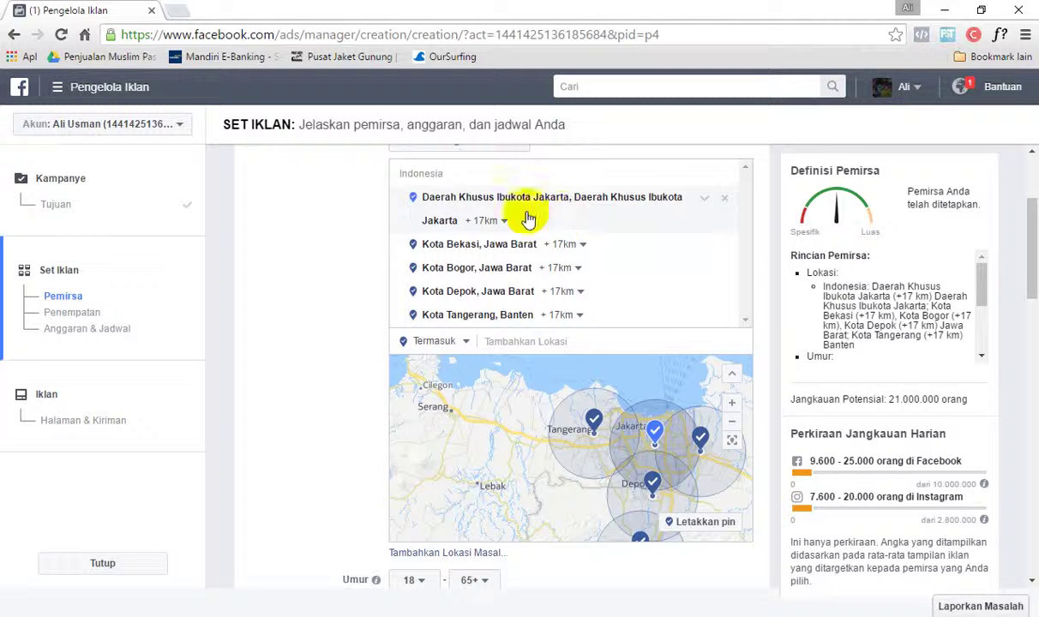
left_click(486, 220)
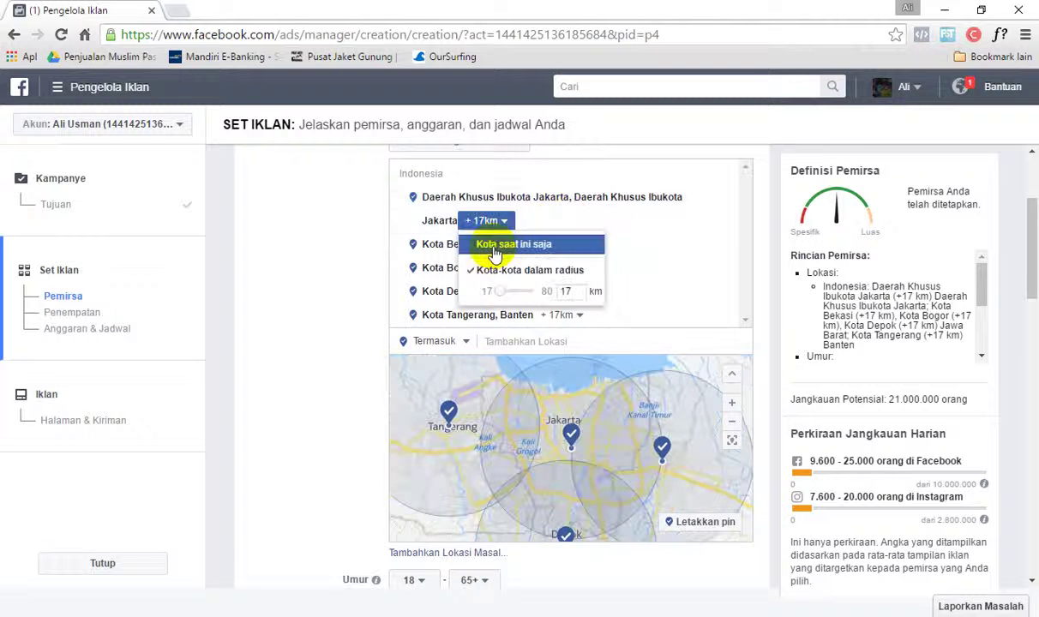
left_click(597, 250)
left_click(585, 246)
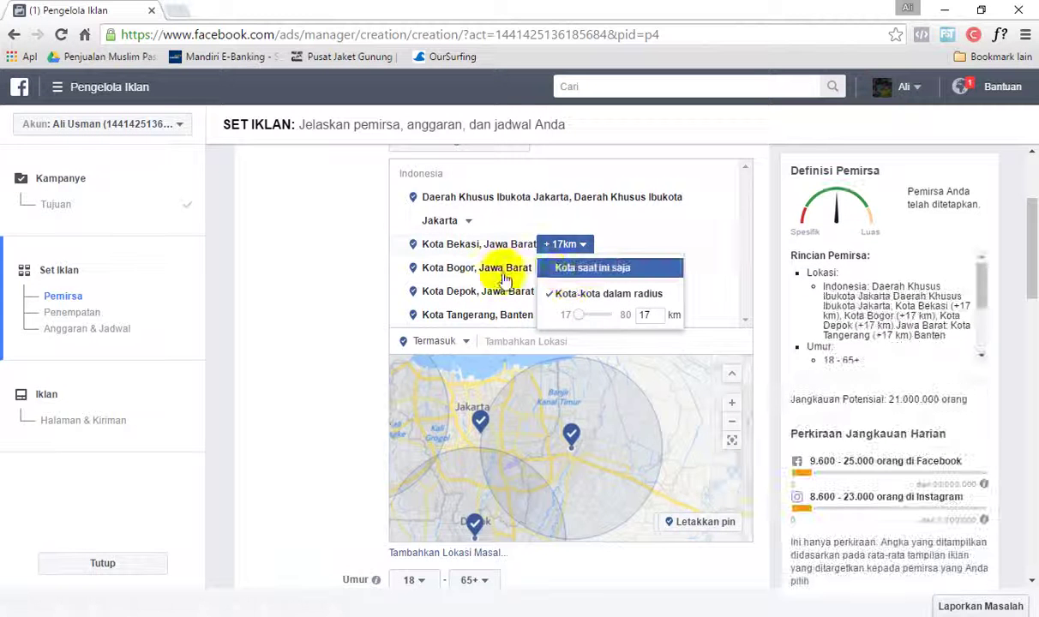
left_click(571, 268)
- Limit Kota Bogor, Kota Depok and Kota Tangerang to Kota saat ini saja as well
left_click(581, 270)
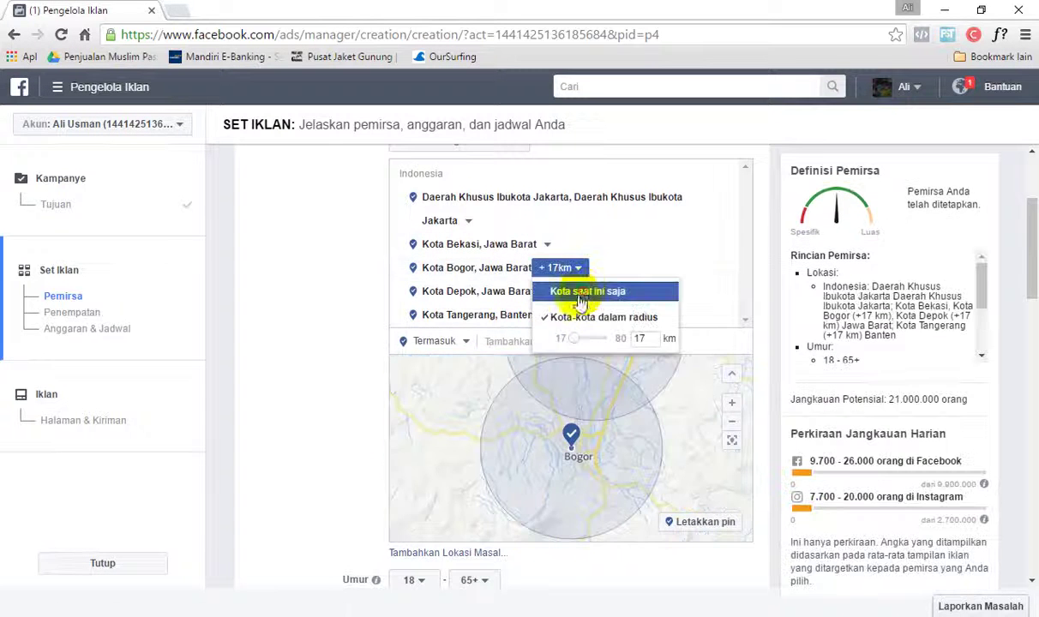
left_click(578, 288)
left_click(580, 294)
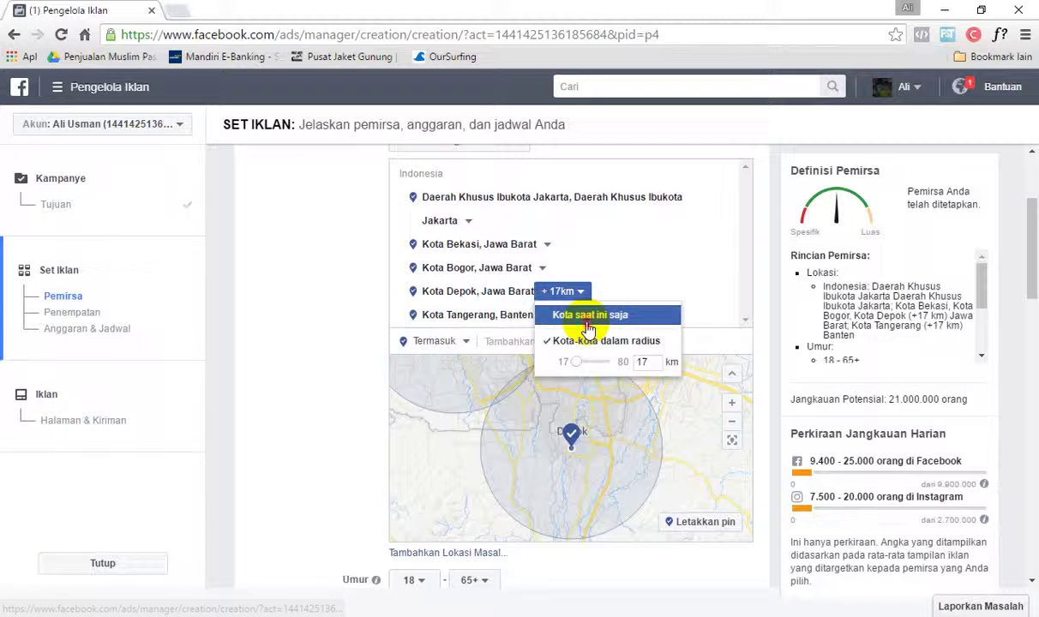
left_click(559, 312)
left_click(573, 342)
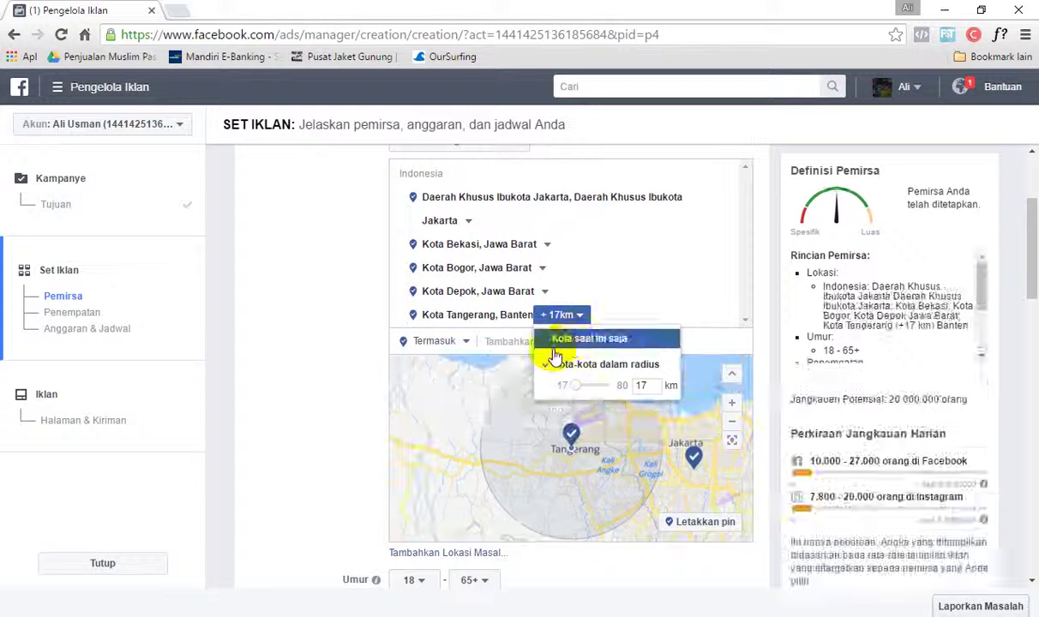
scroll(271, 326, "down", 1)
scroll(269, 330, "down", 1)
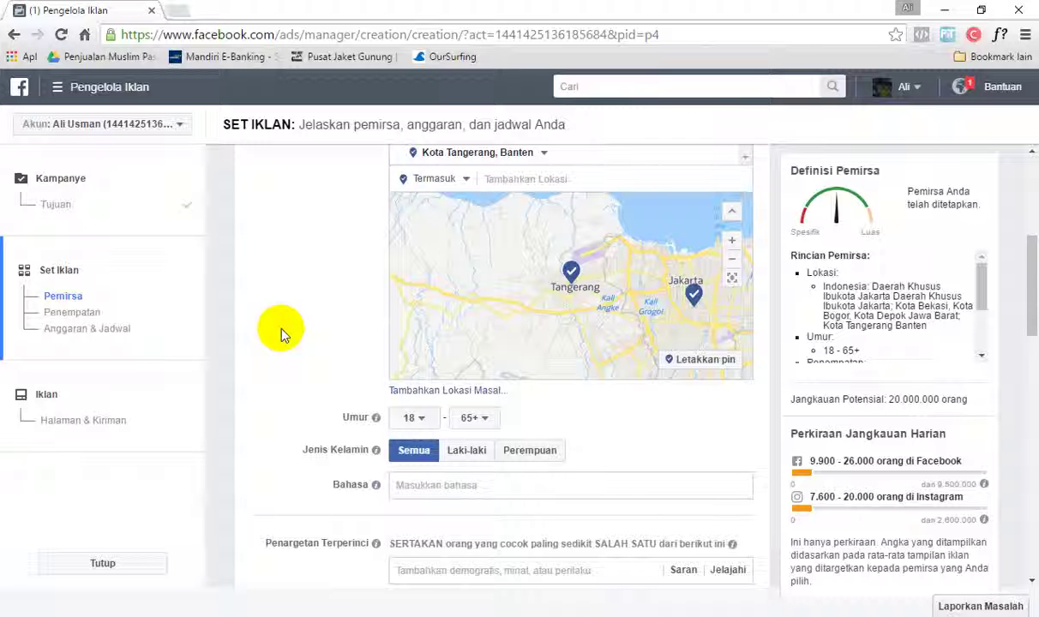
- Switch to Notepad and add the lines "Jaket Gunung : Laki2," and "Jilbab : Wanita," below the Jenis Iklan dan Mengenal Ads Manager heading
key("alt+Tab")
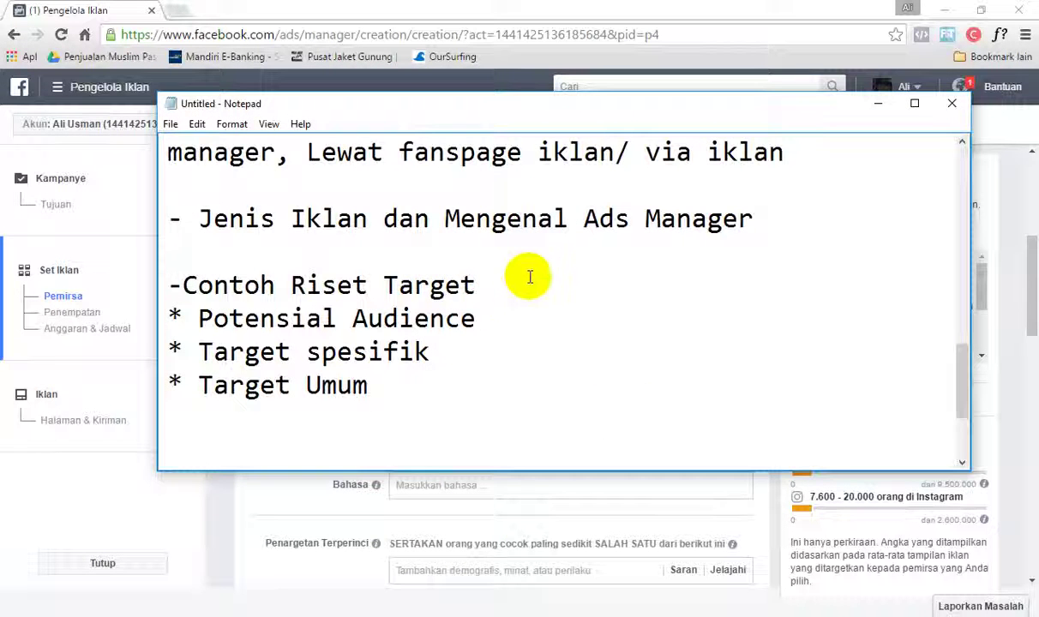
key("Return")
key("Return")
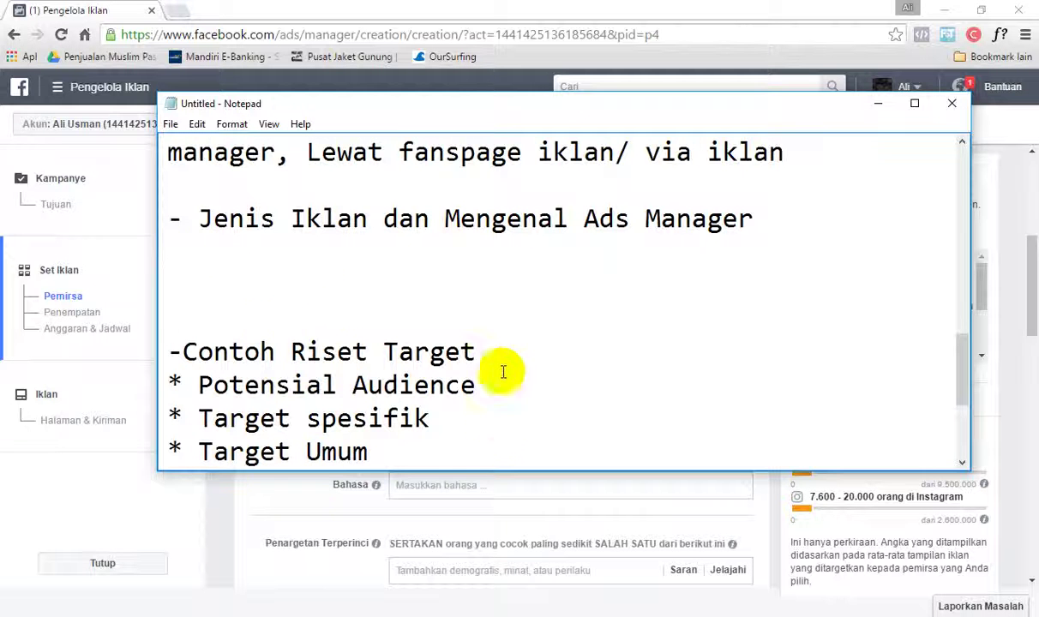
left_click(204, 225)
left_click(296, 262)
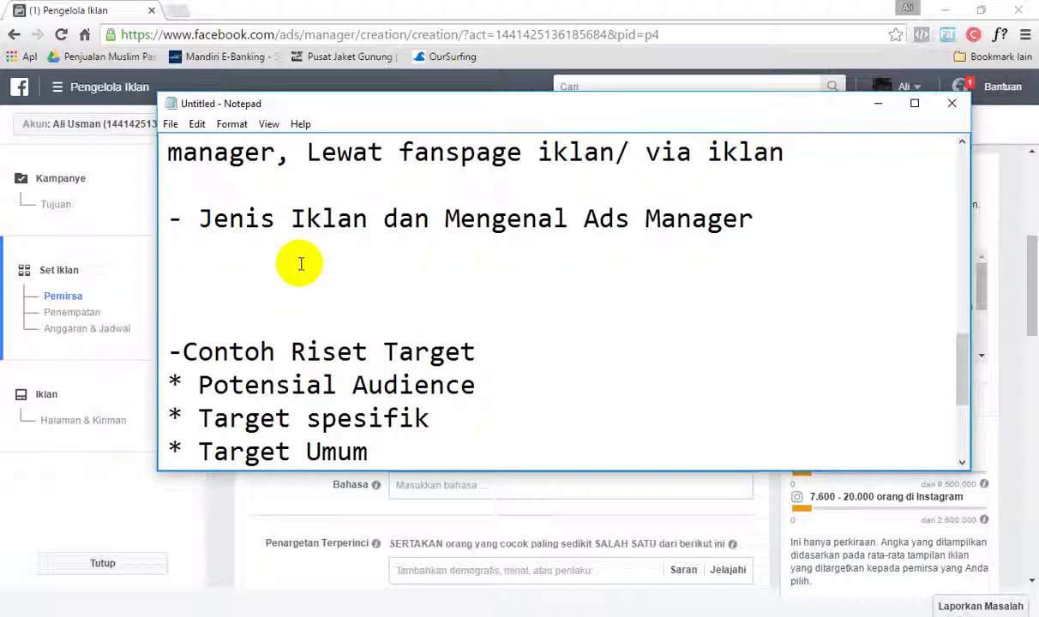
type("Jaket")
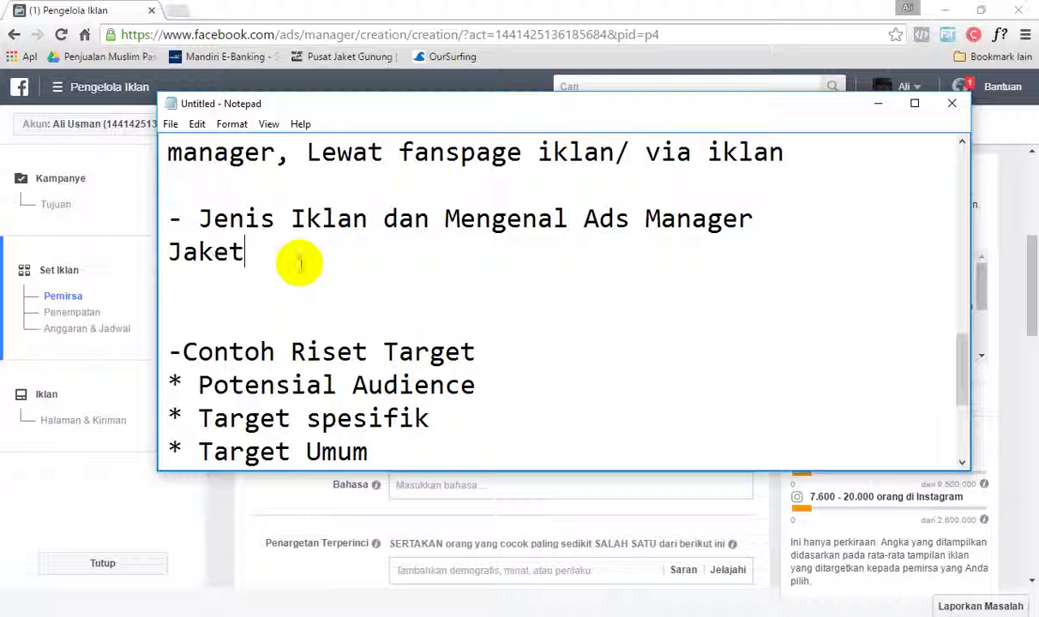
type(" Gunu")
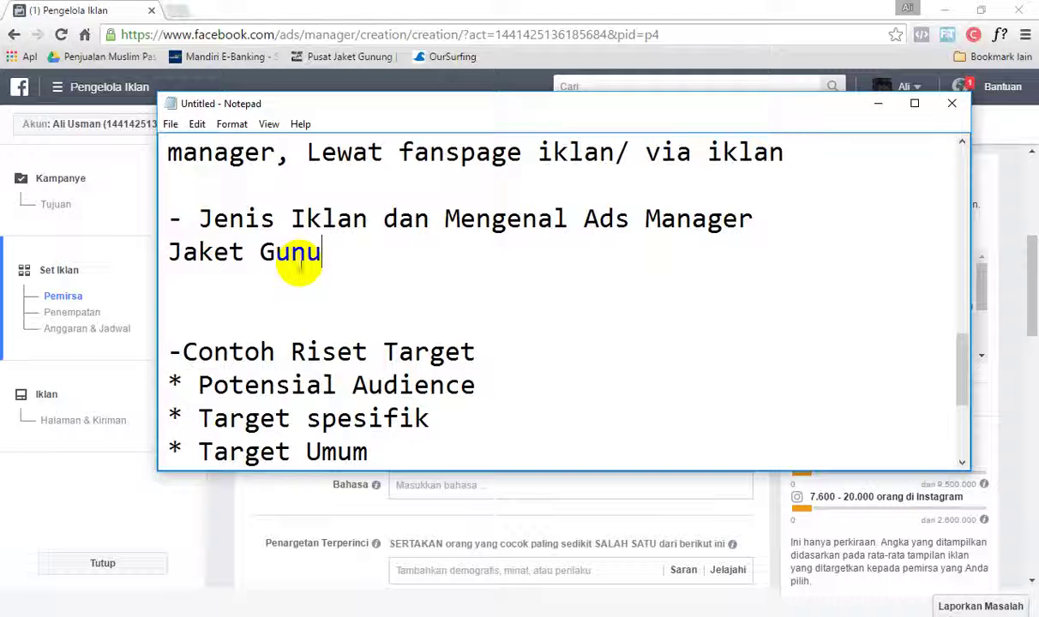
type("ng")
key("Return")
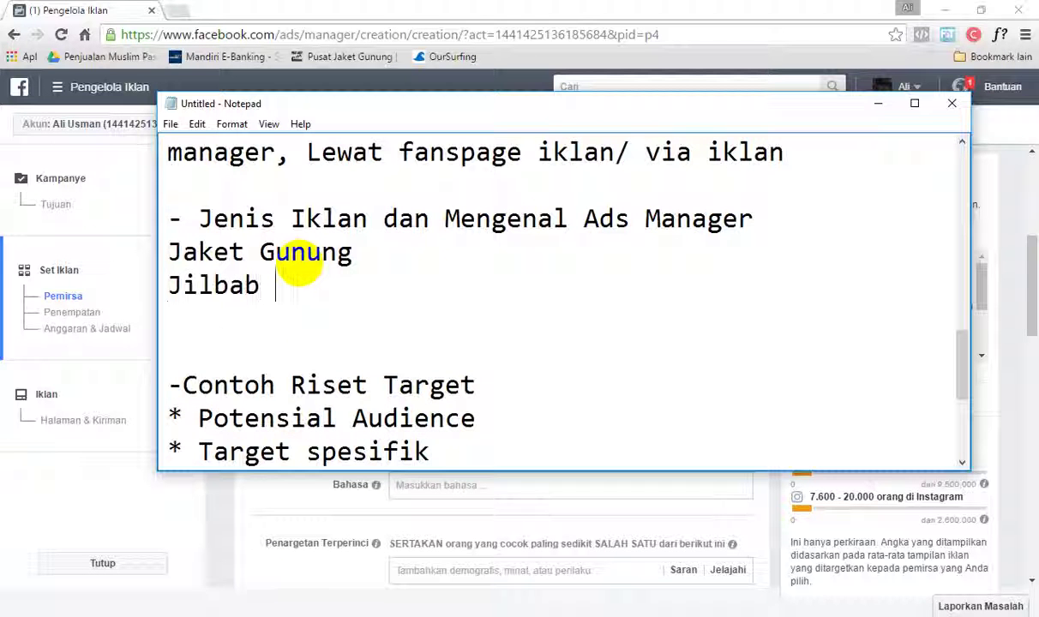
type("Jilbab : Wanita,")
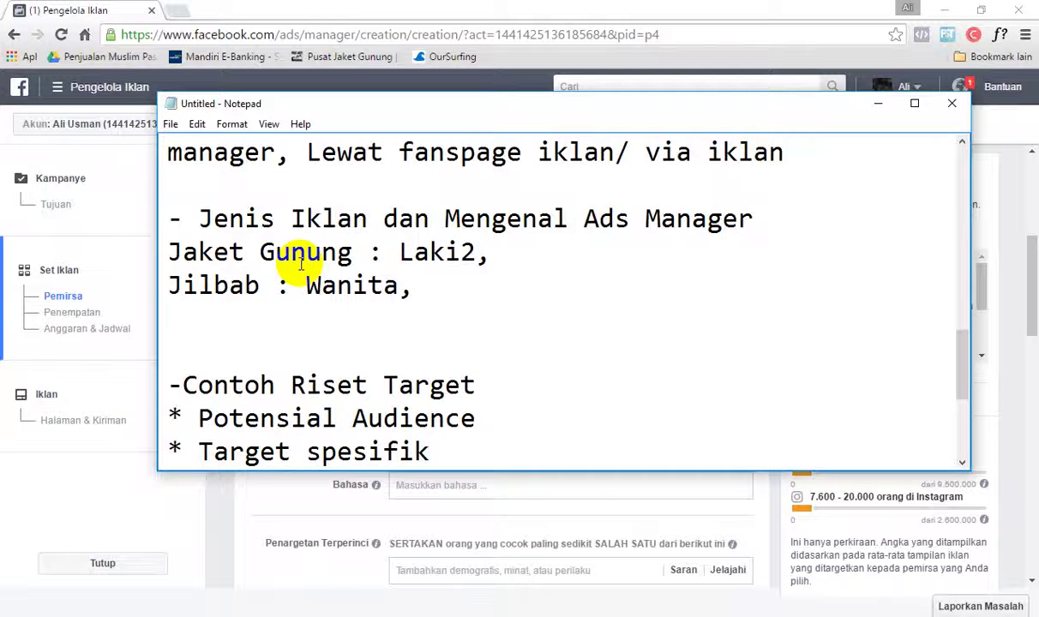
- Return to Facebook Ads Manager and set the audience's maximum age to 25
left_click(249, 480)
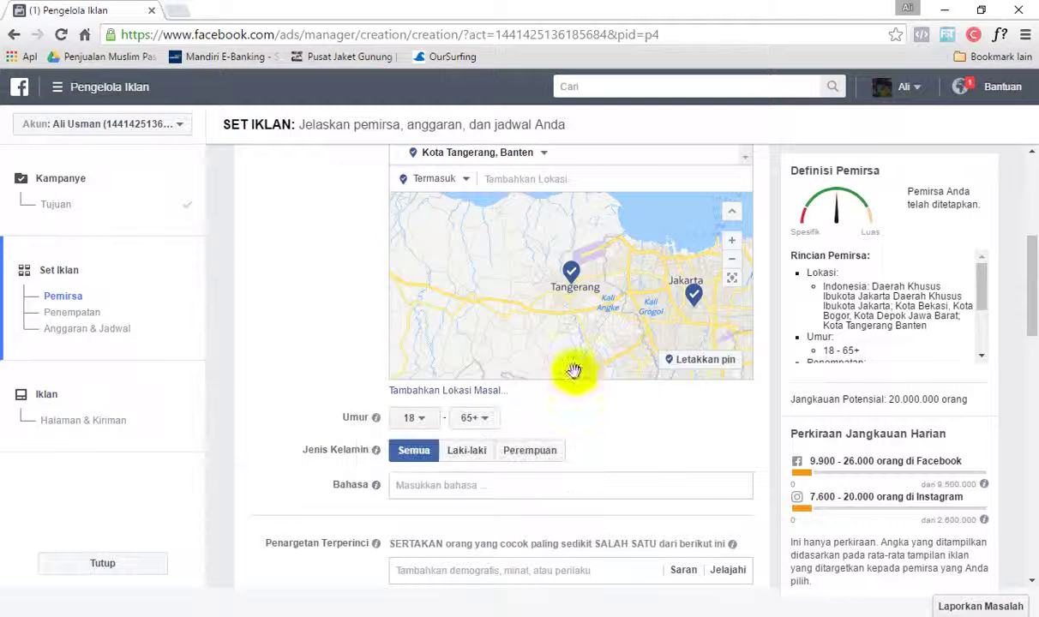
scroll(333, 342, "up", 4)
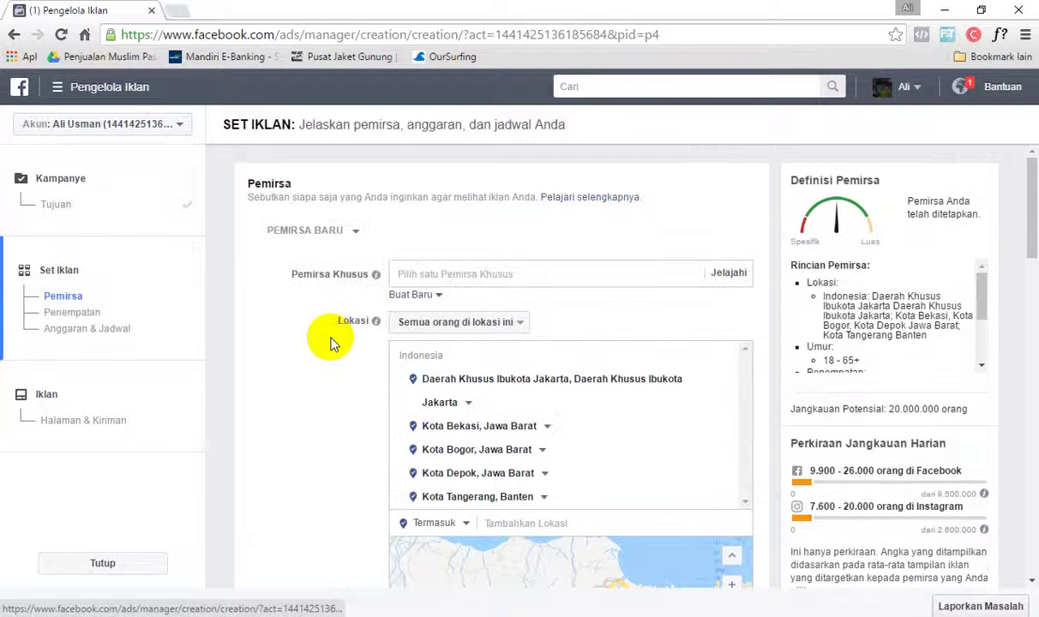
scroll(333, 342, "down", 4)
scroll(333, 343, "up", 4)
scroll(333, 342, "down", 3)
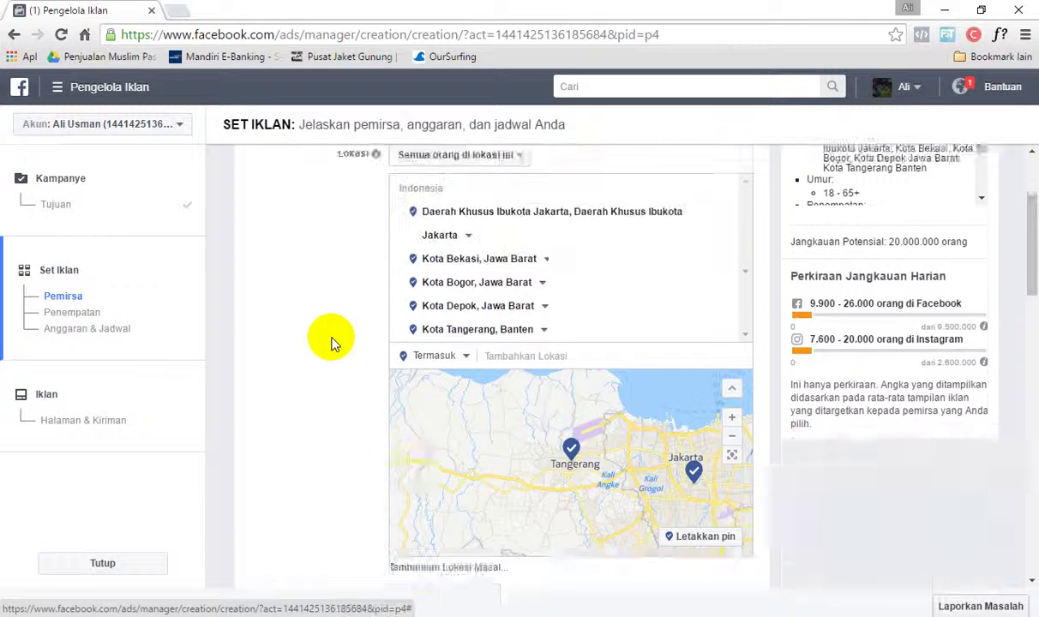
left_click(418, 519)
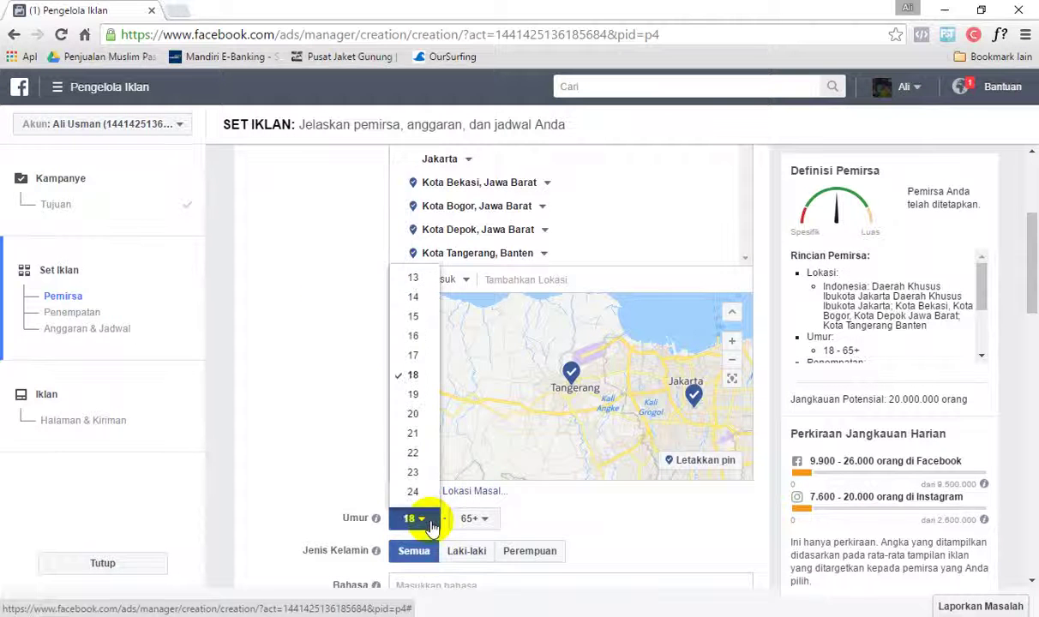
left_click(474, 518)
scroll(473, 434, "down", 1)
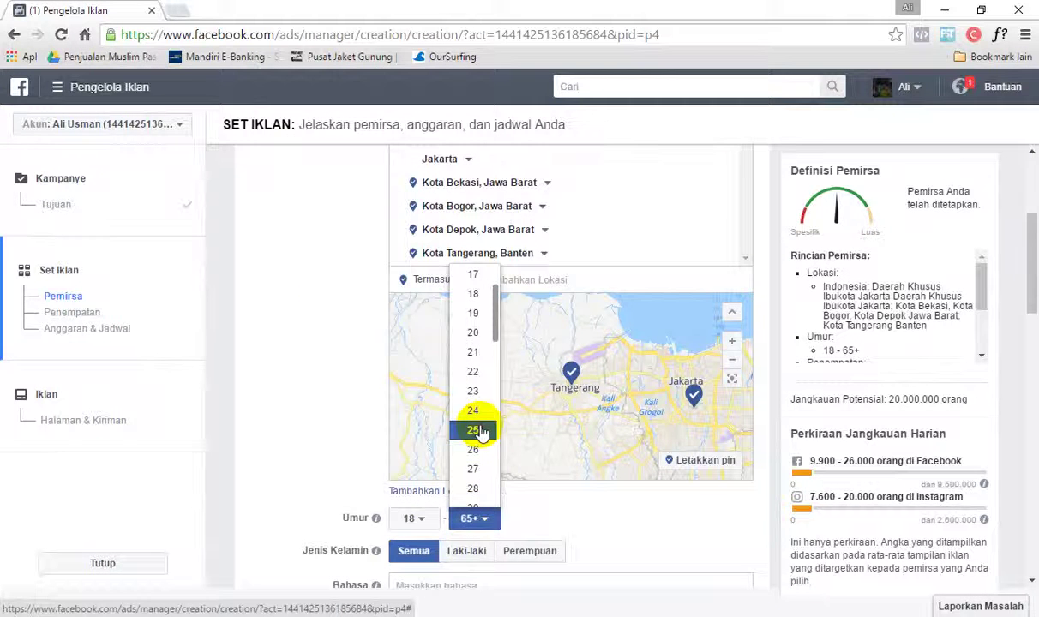
left_click(476, 431)
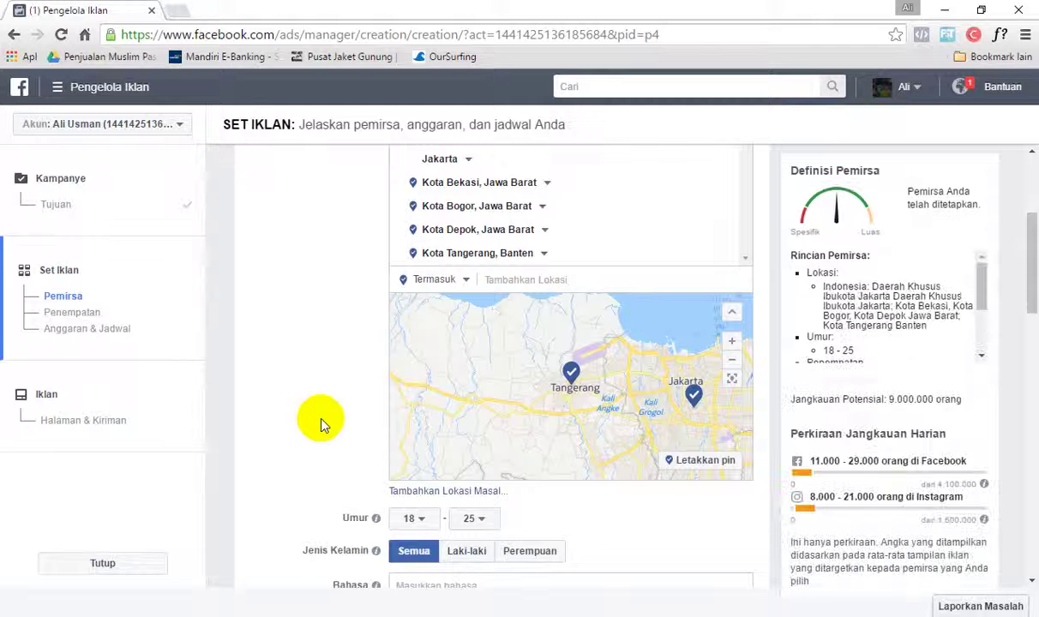
- Limit the audience's gender to Perempuan and check the potential reach
scroll(321, 423, "down", 2)
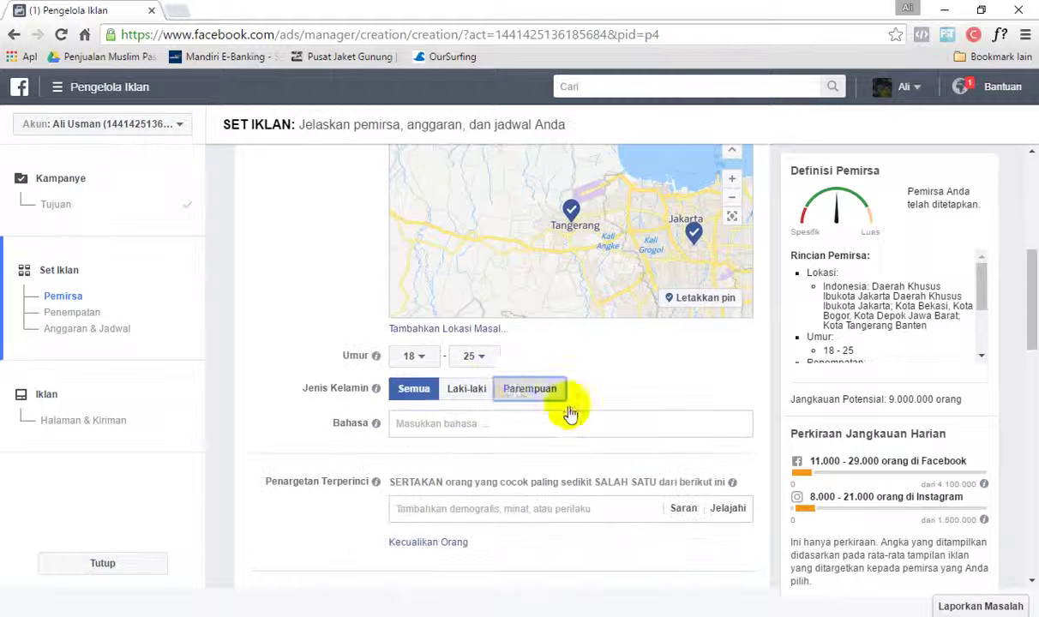
left_click(530, 391)
scroll(360, 447, "up", 2)
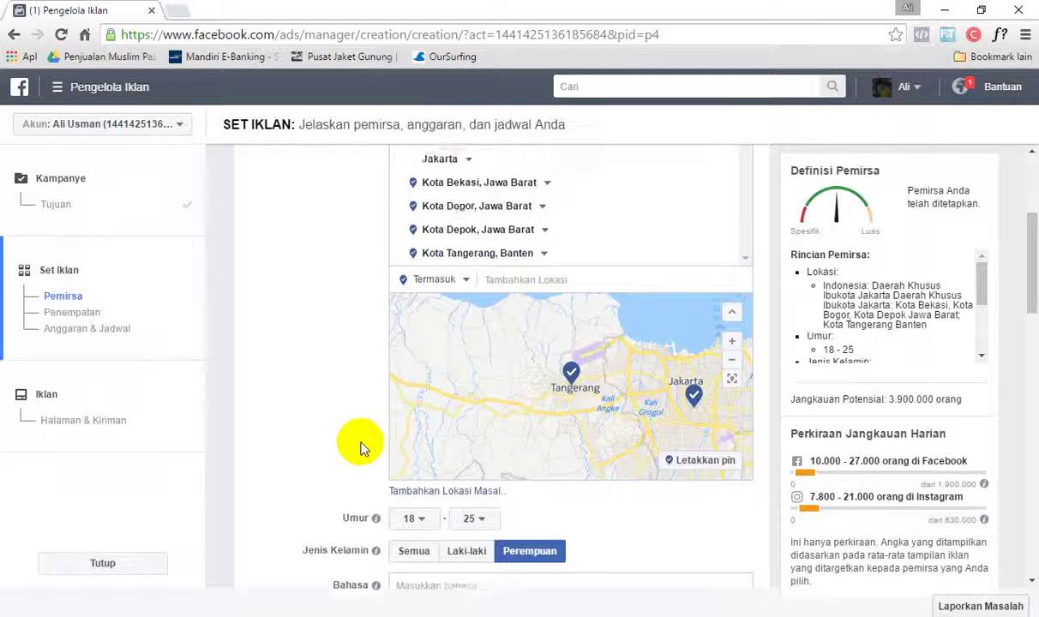
scroll(360, 448, "up", 1)
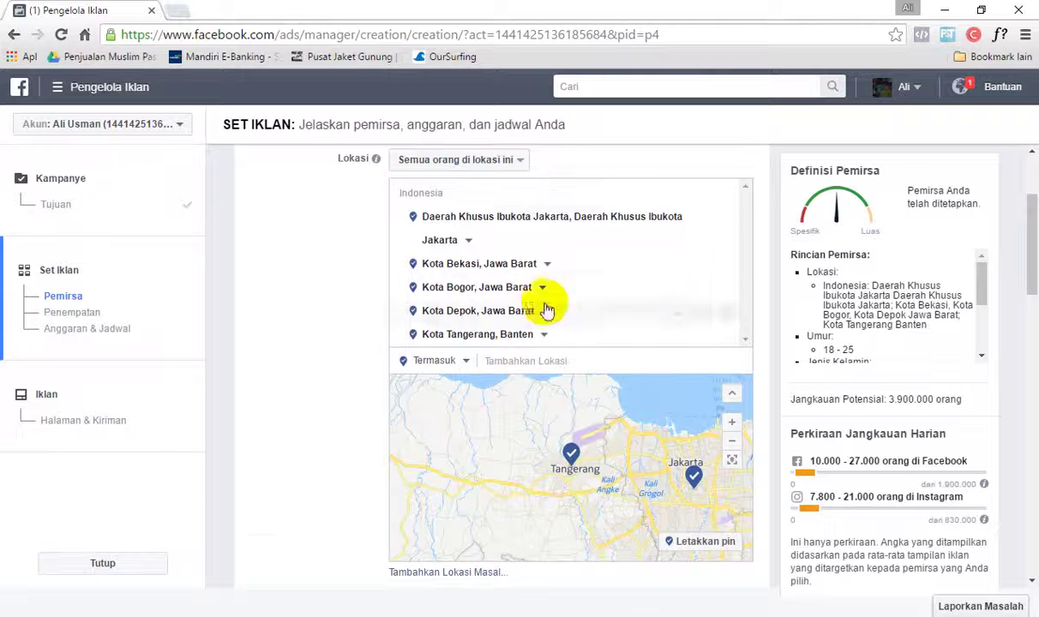
scroll(381, 354, "down", 2)
scroll(380, 353, "down", 1)
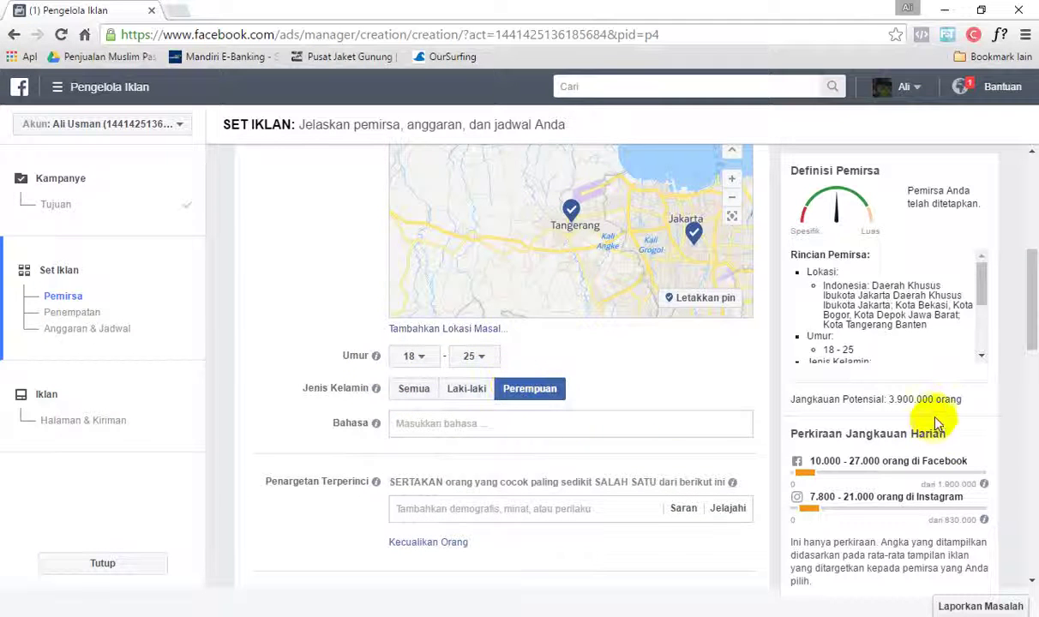
left_click_drag(890, 400, 928, 401)
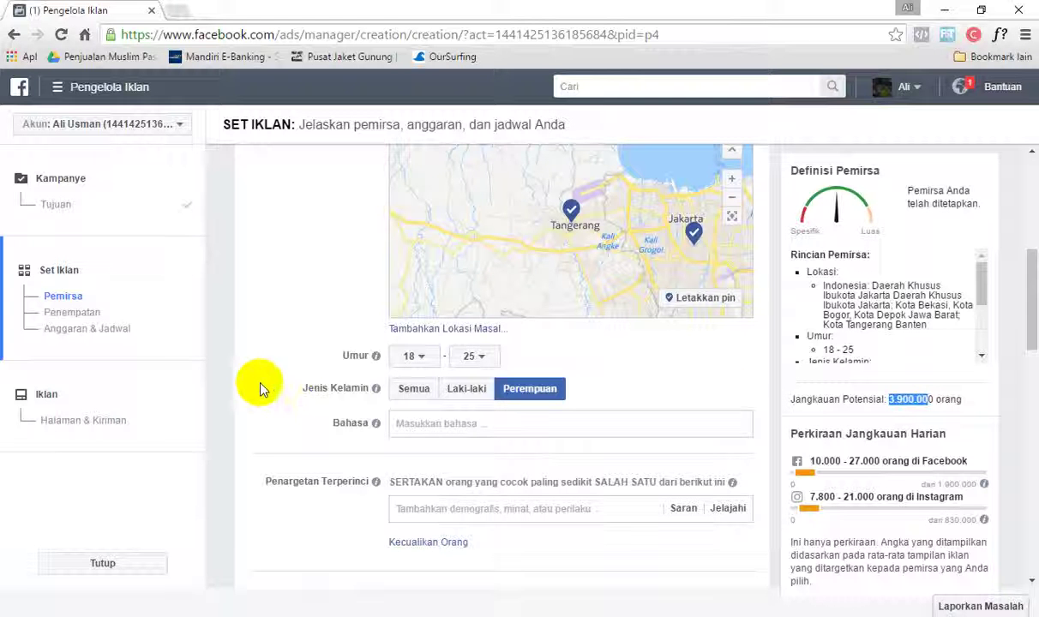
- Examine the Saran suggestions and the Jelajahi categories available for detailed targeting
scroll(292, 343, "down", 1)
left_click(492, 431)
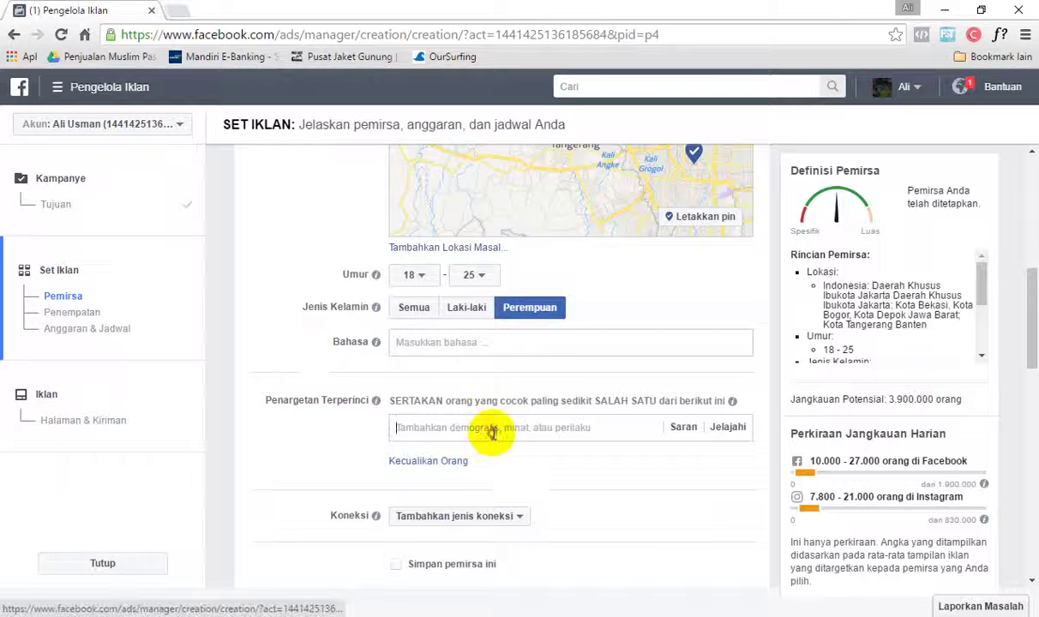
left_click(306, 423)
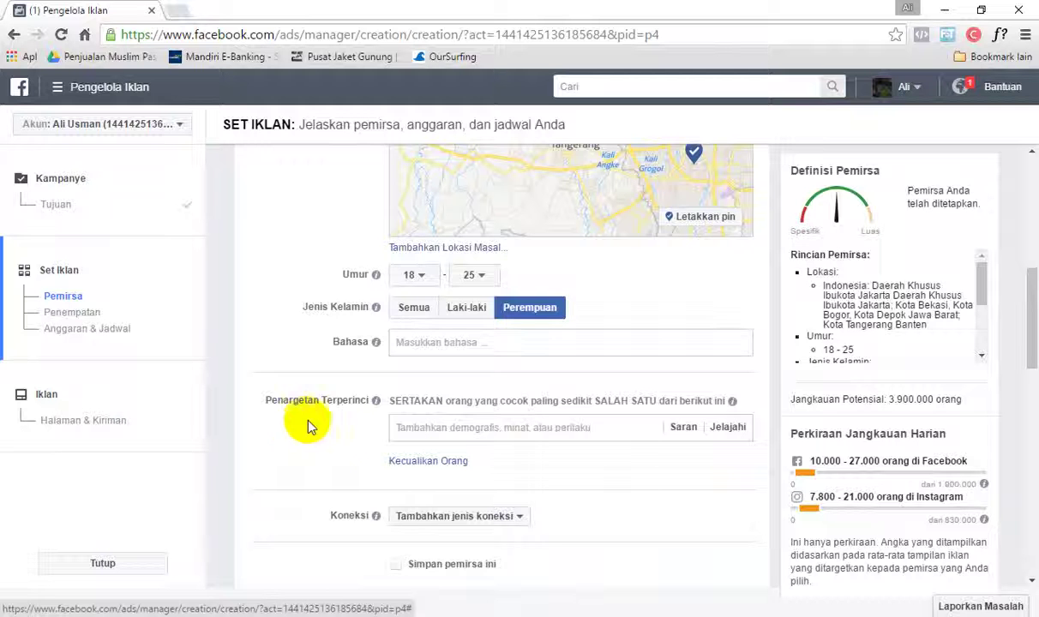
left_click(694, 434)
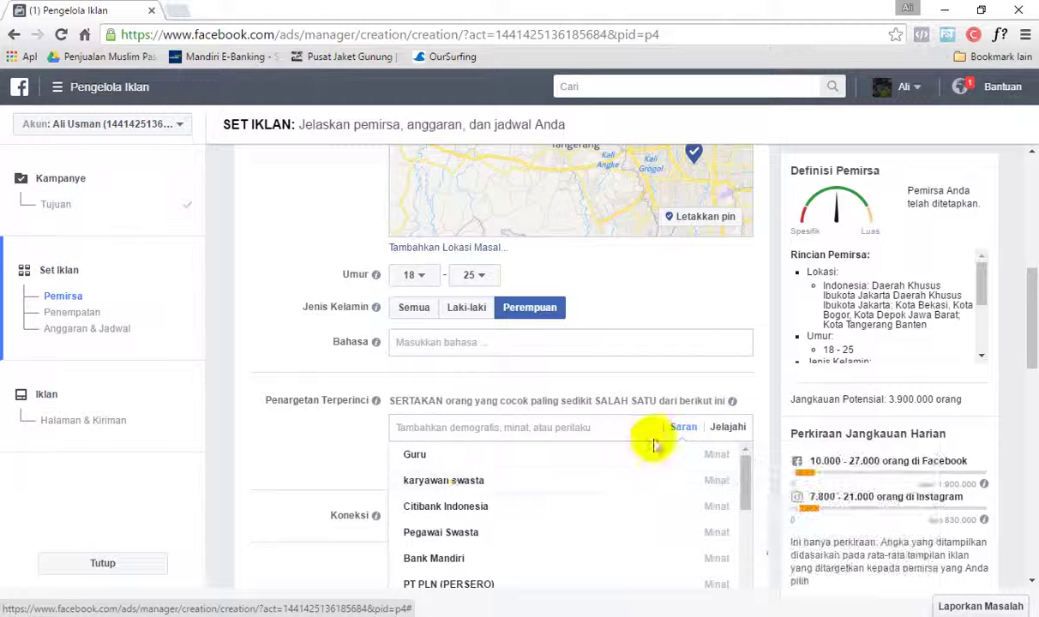
left_click(716, 435)
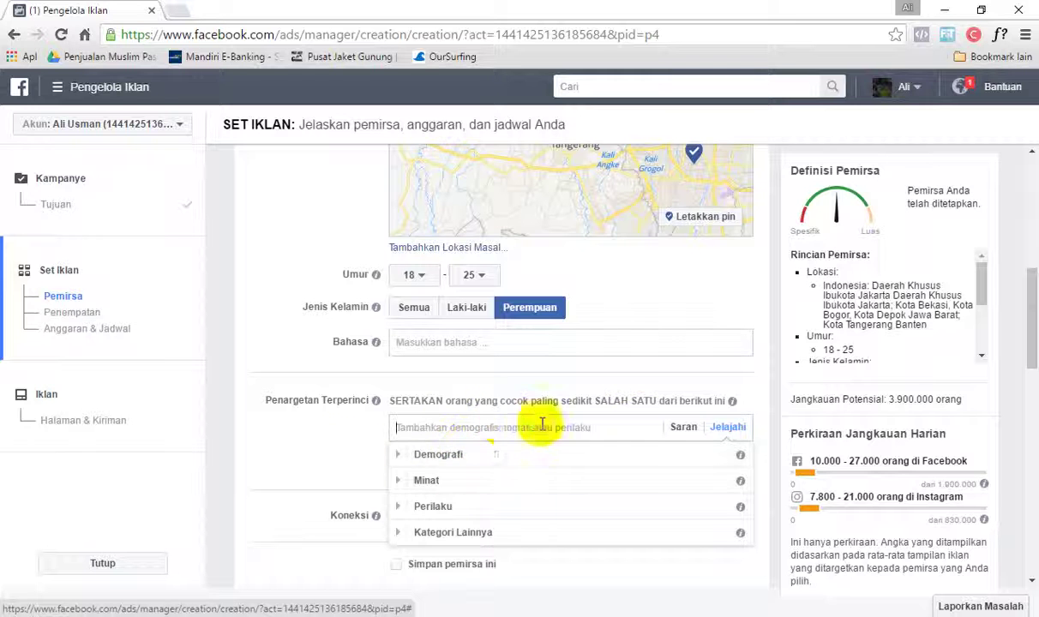
left_click(673, 433)
left_click(668, 435)
left_click(580, 429)
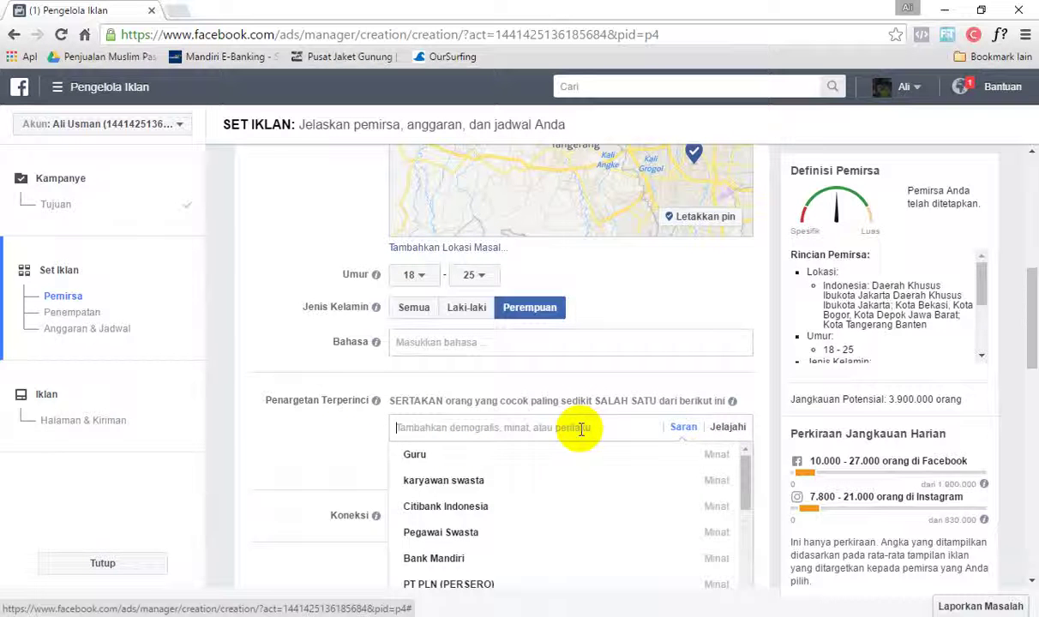
left_click(348, 434)
left_click(457, 432)
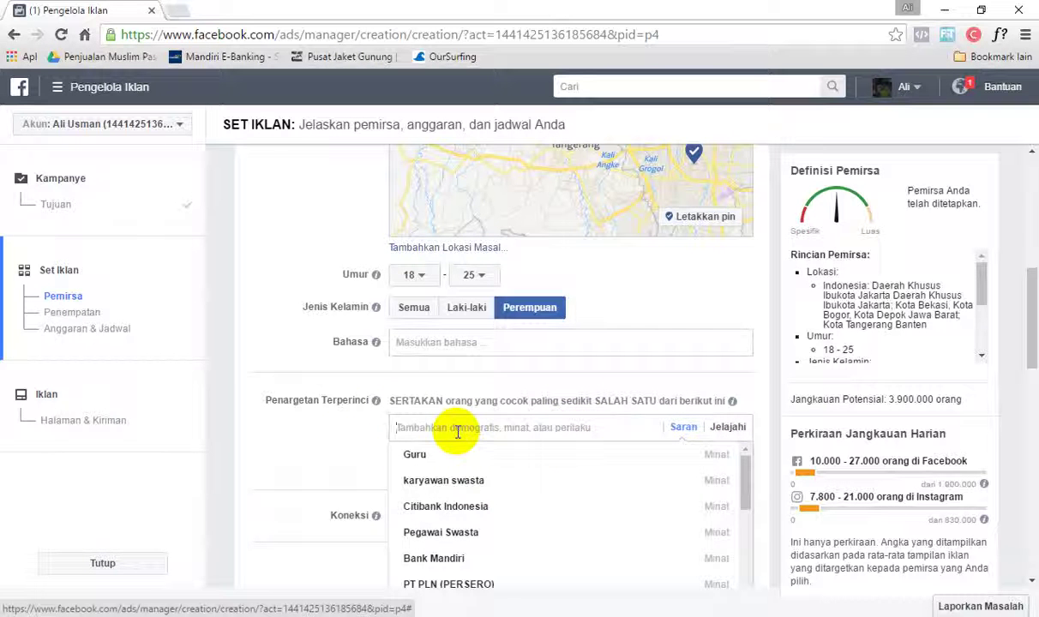
left_click(358, 444)
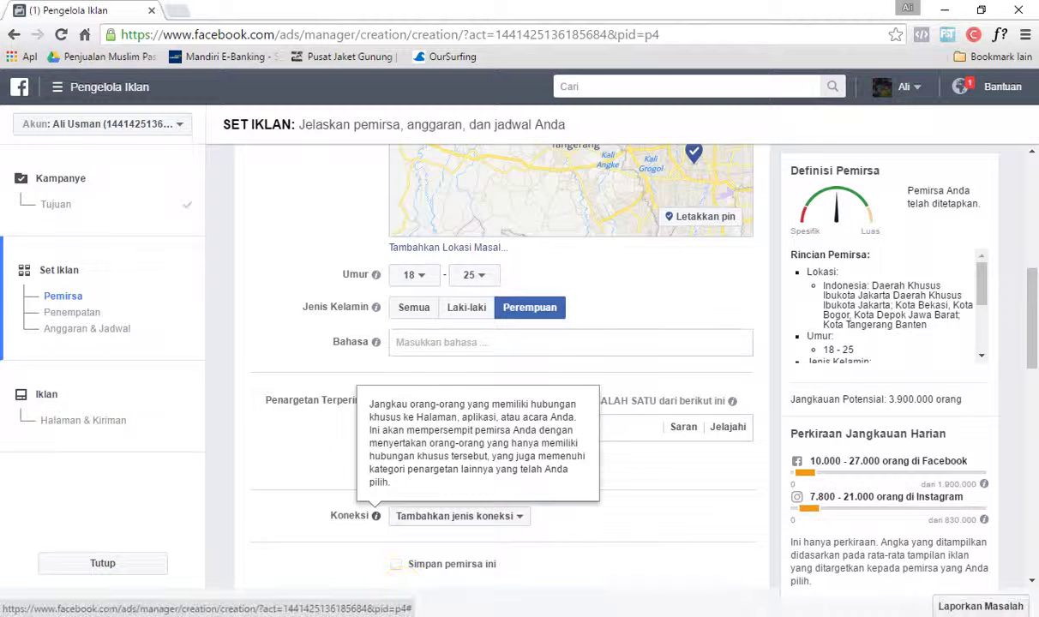
- Switch to Notepad and add the lines "* Tokoh Muslimah" and "* Ustadz" below the Jilbab line
key("alt+Tab")
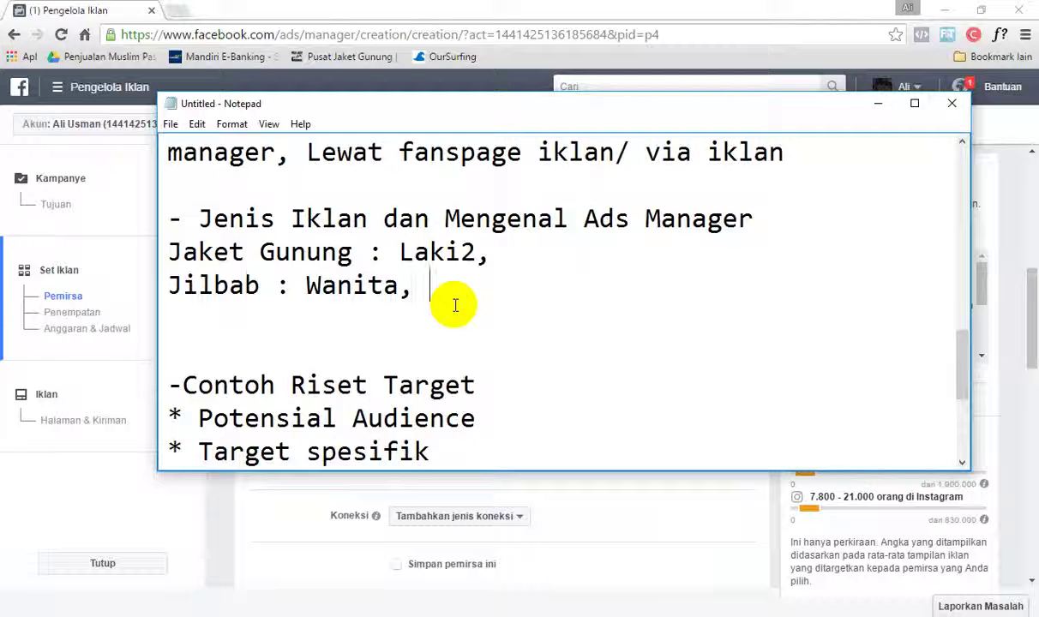
key("Return")
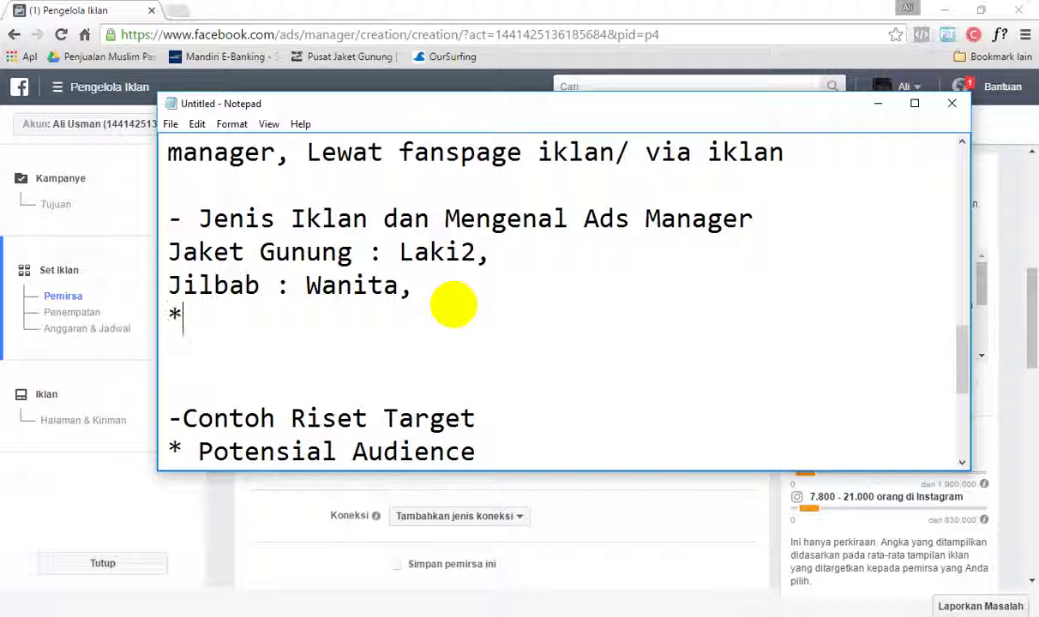
type("* Tokoh ")
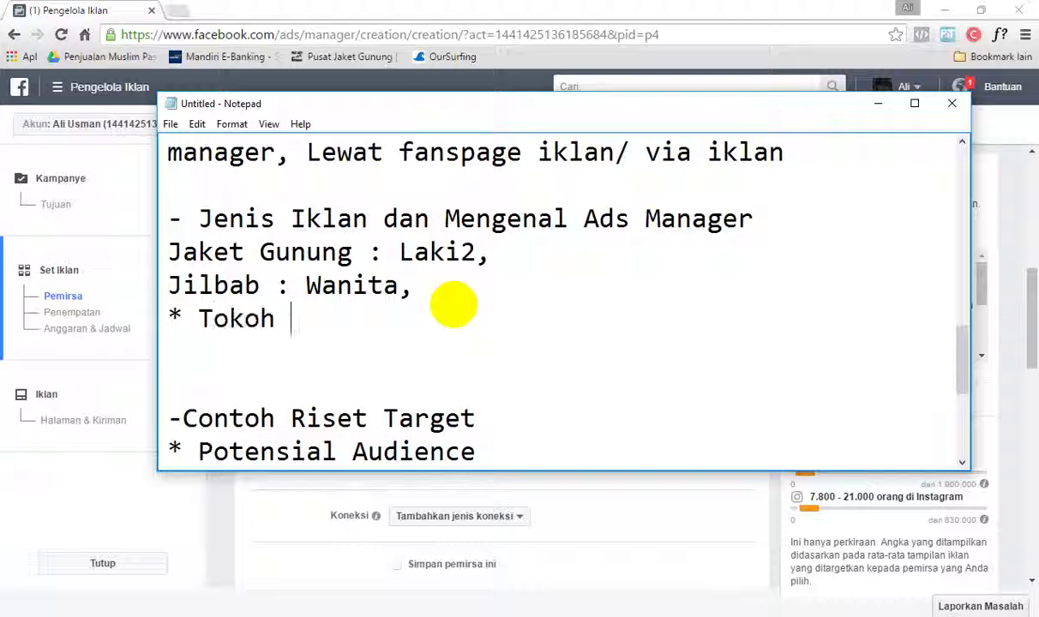
type("Muslimah")
key("Return")
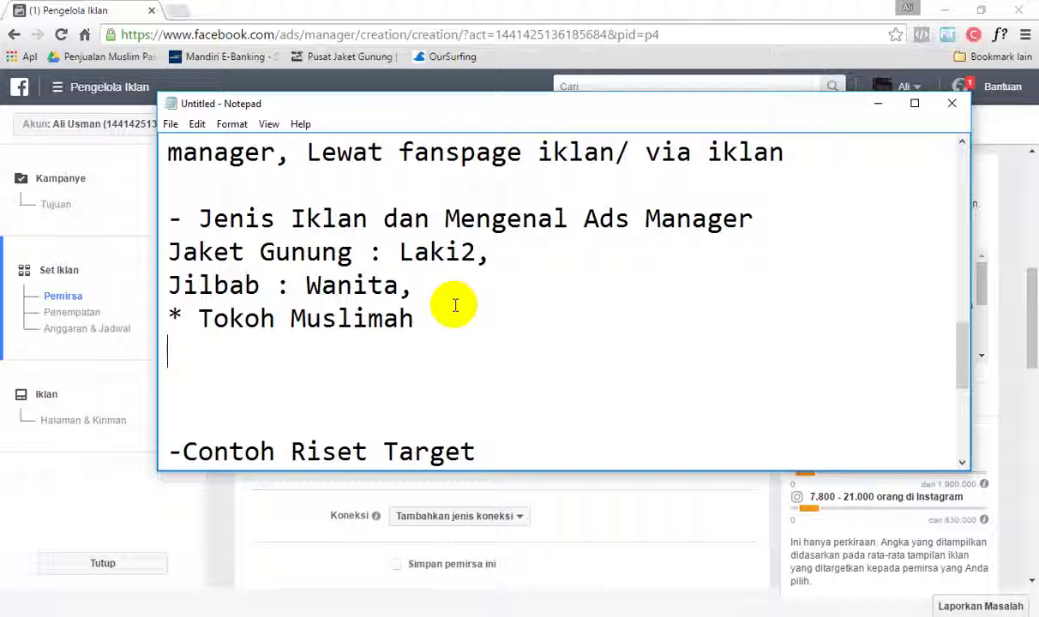
type("* Ustadz")
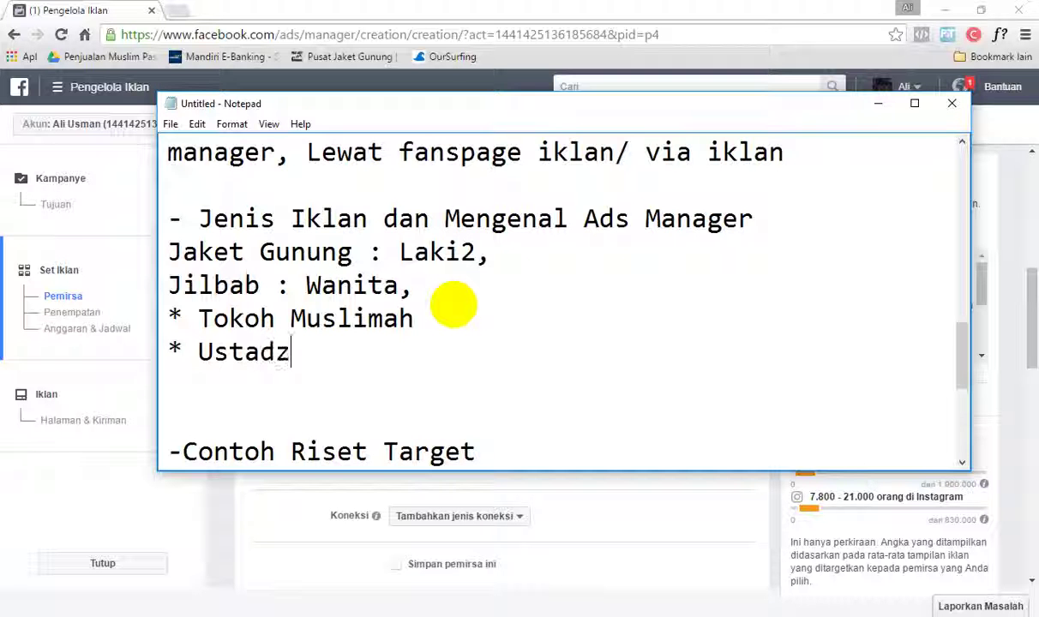
scroll(456, 306, "down", 2)
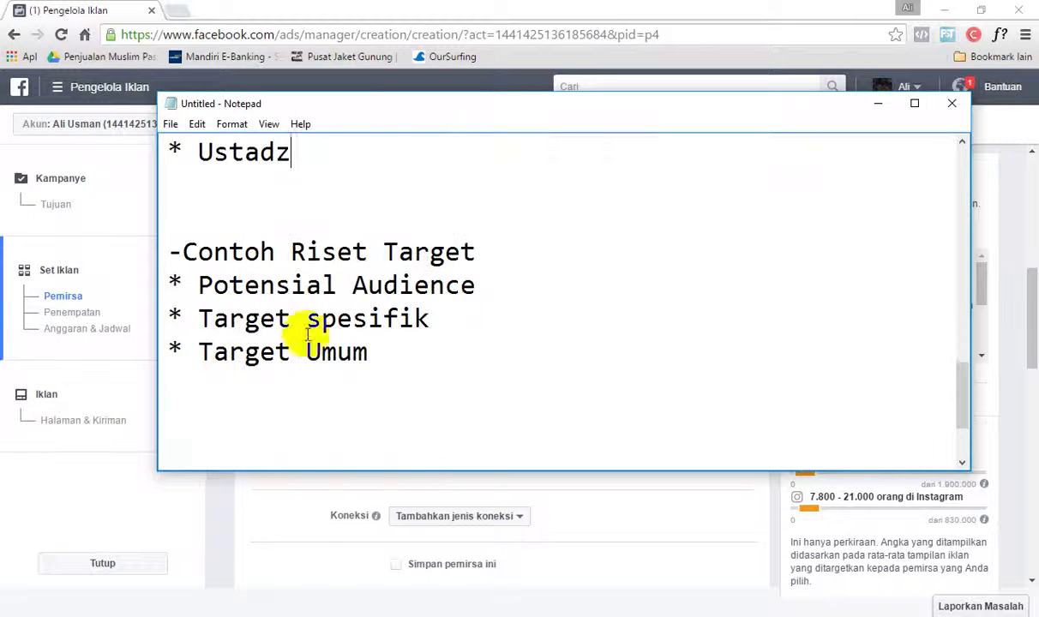
- Return to Facebook Ads Manager and bring up the interest suggestions under Penargetan Terperinci
left_click(264, 544)
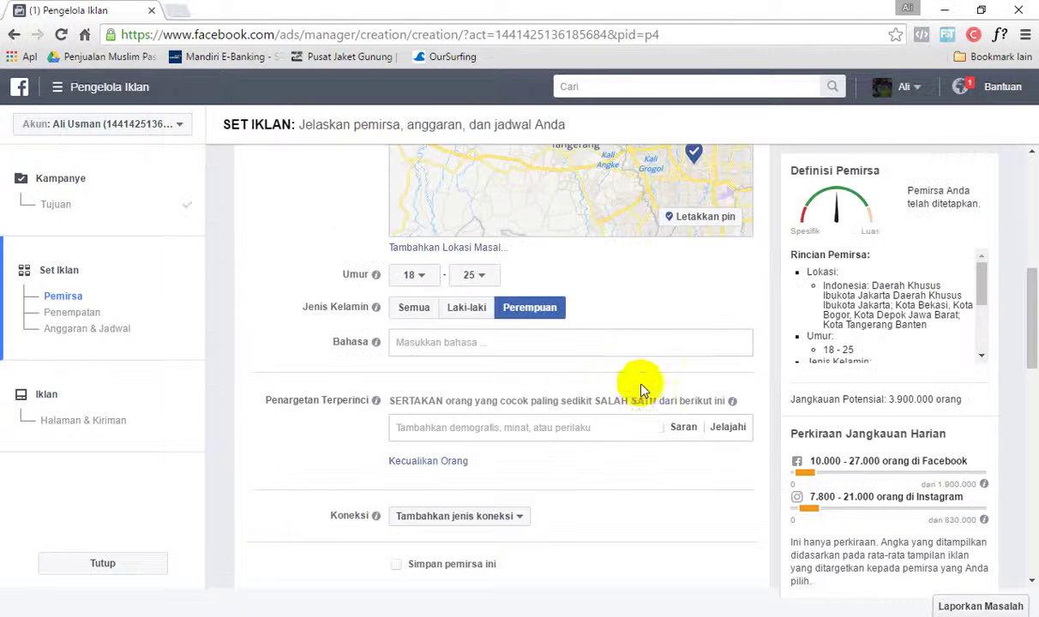
left_click(549, 341)
scroll(334, 454, "up", 1)
scroll(340, 467, "down", 3)
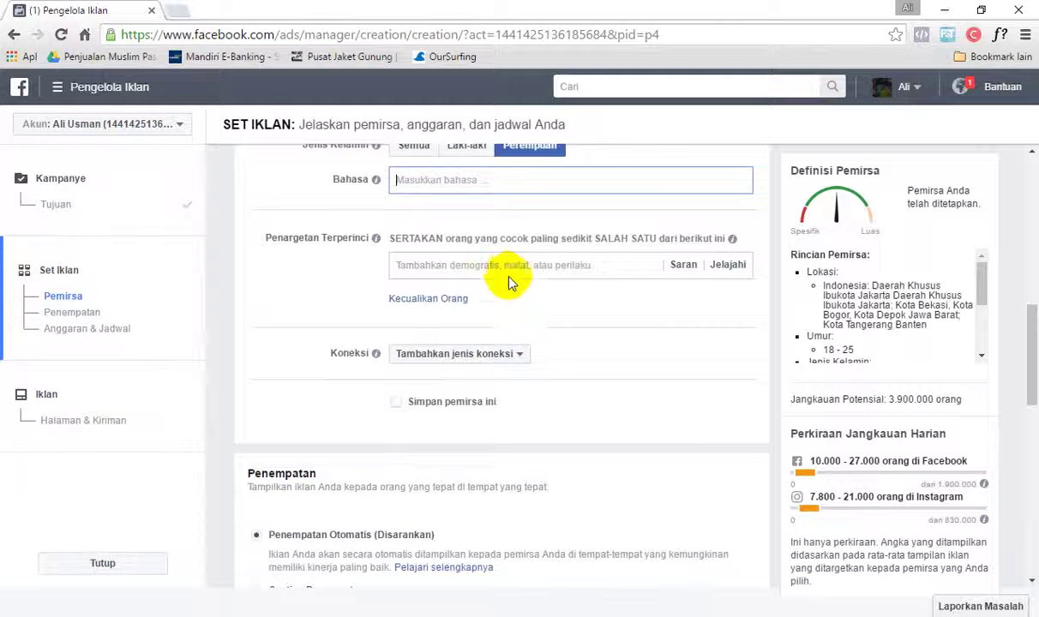
left_click(511, 269)
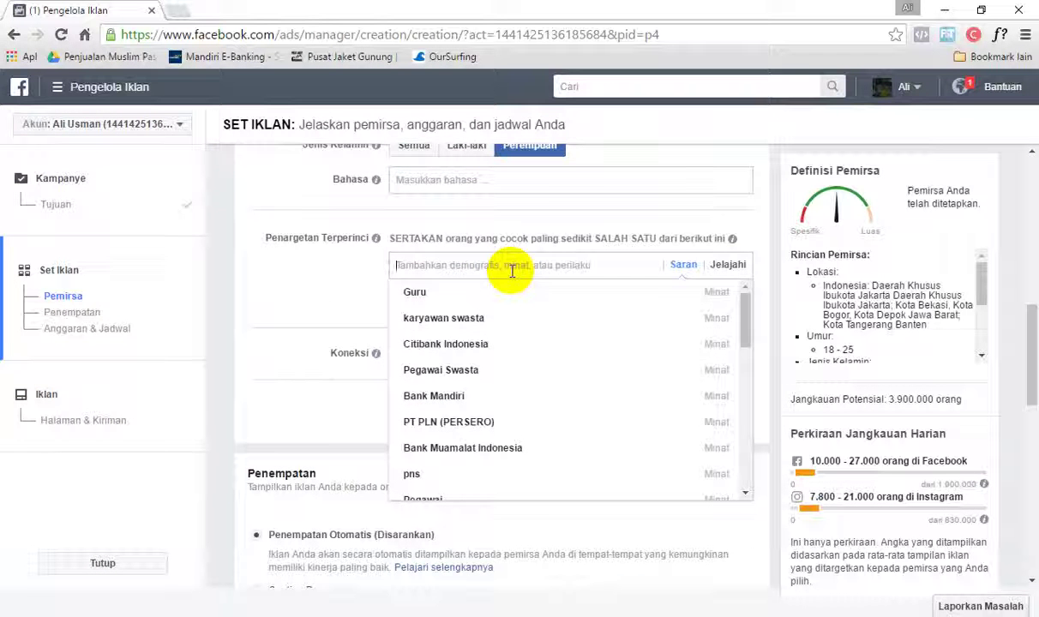
type("kh a")
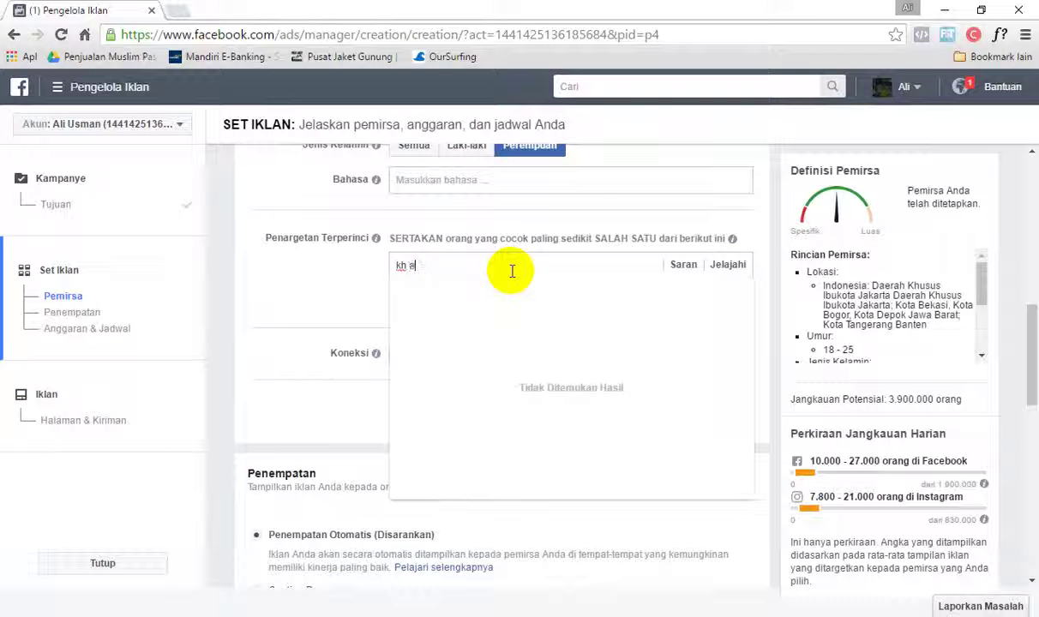
key("BackSpace")
key("BackSpace")
key("BackSpace")
key("BackSpace")
type("teh")
key("BackSpace")
key("BackSpace")
key("BackSpace")
key("BackSpace")
key("BackSpace")
key("BackSpace")
key("BackSpace")
key("BackSpace")
key("BackSpace")
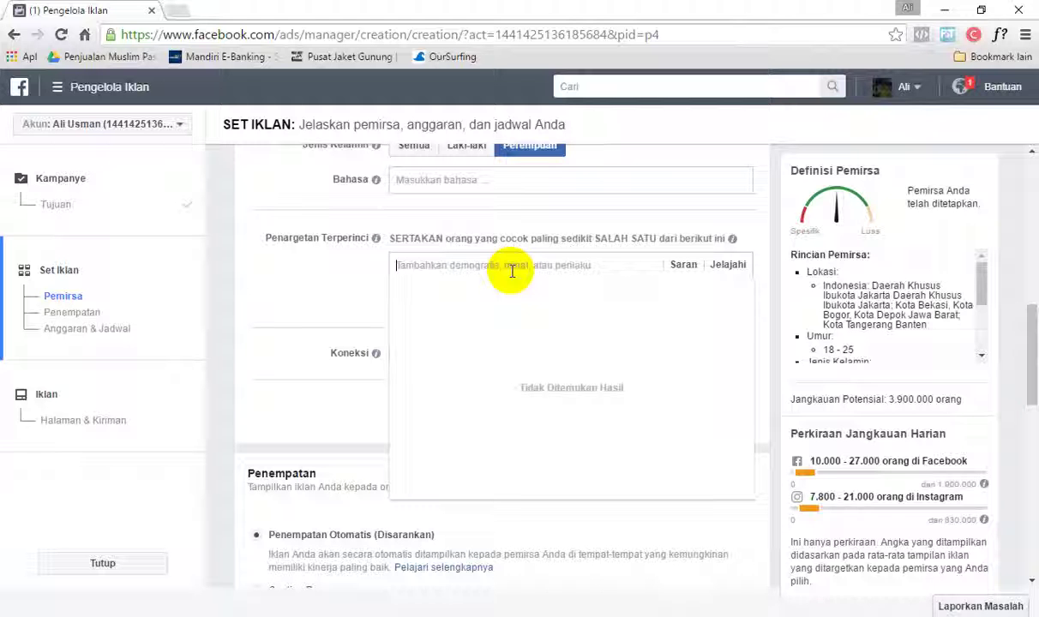
- Add the interests Asma Nadia and Helvy Tiana Rosa & Asma Nadia to the audience's detailed targeting
type("asma na")
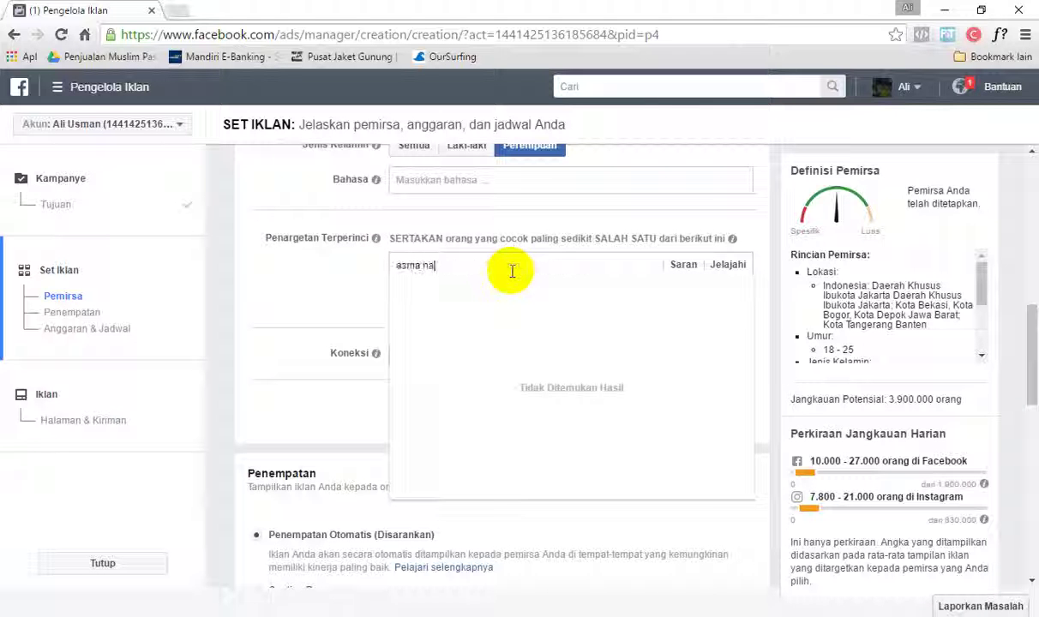
type("dia")
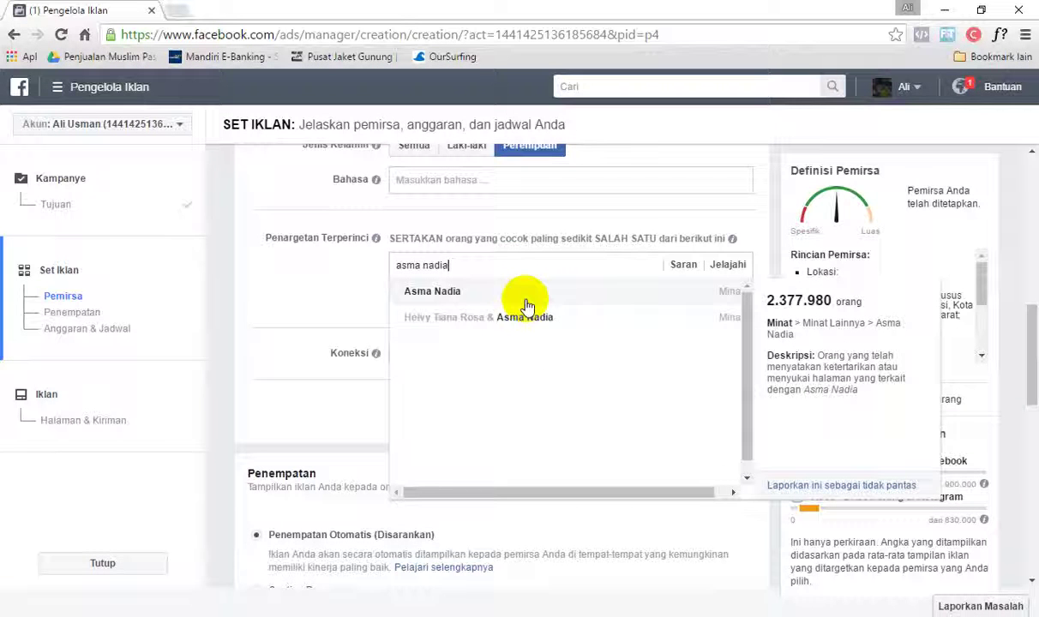
left_click(529, 302)
type("asm")
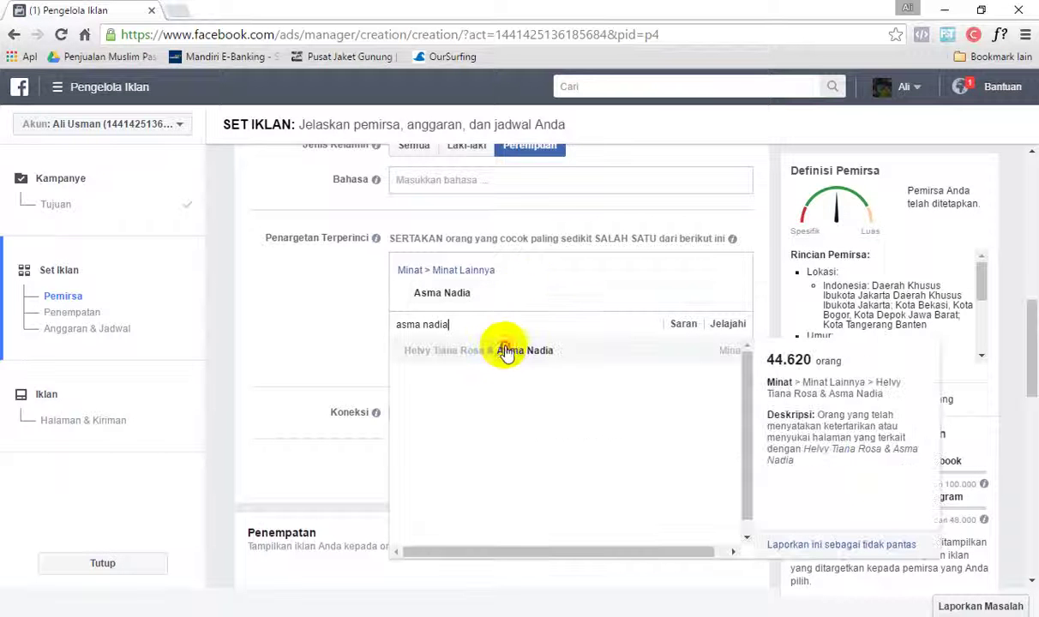
left_click(492, 353)
left_click(334, 329)
scroll(334, 329, "up", 3)
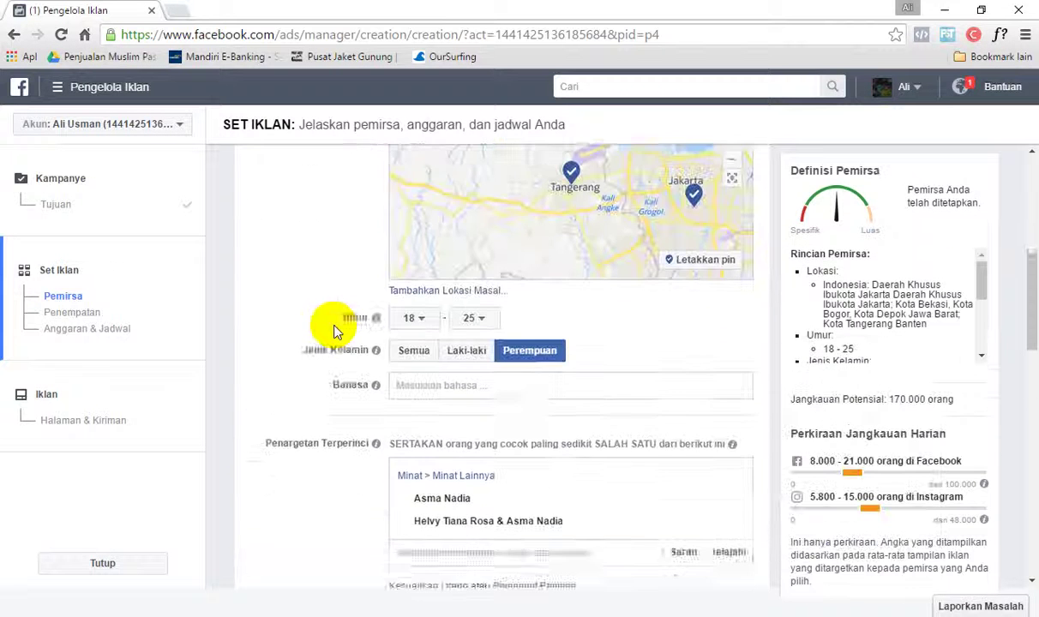
scroll(572, 396, "up", 3)
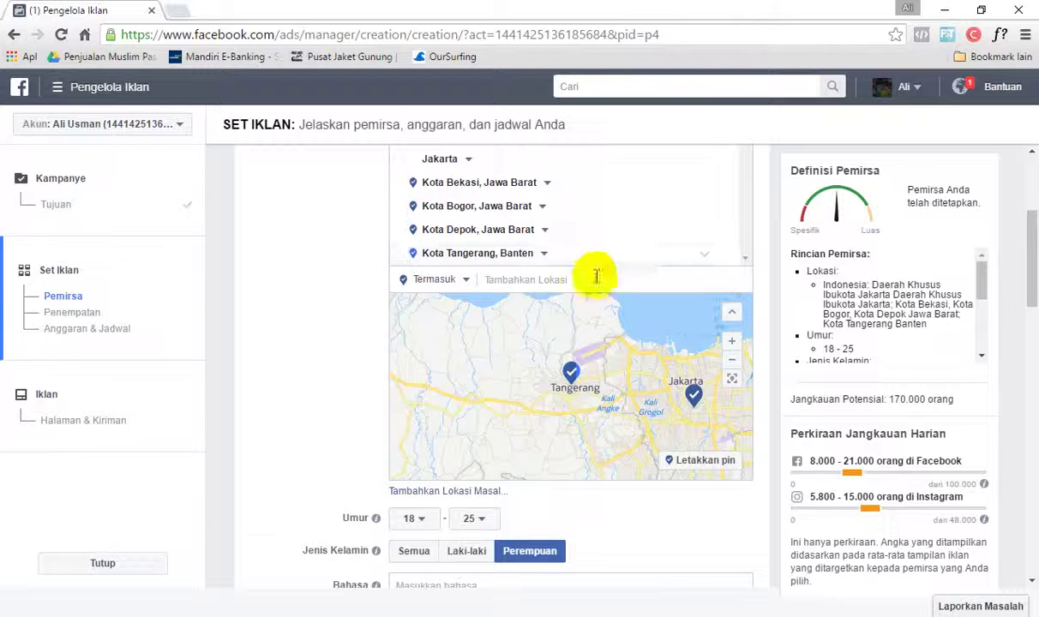
scroll(435, 437, "down", 3)
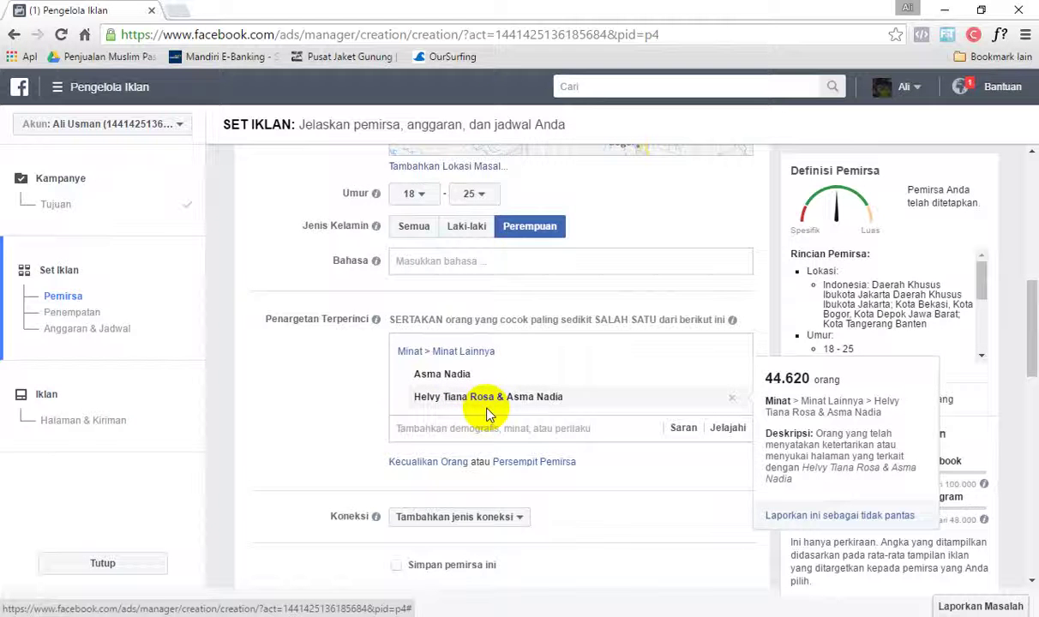
- Remove the Helvy Tiana Rosa & Asma Nadia interest and add it back to the detailed targeting
mouse_move(352, 382)
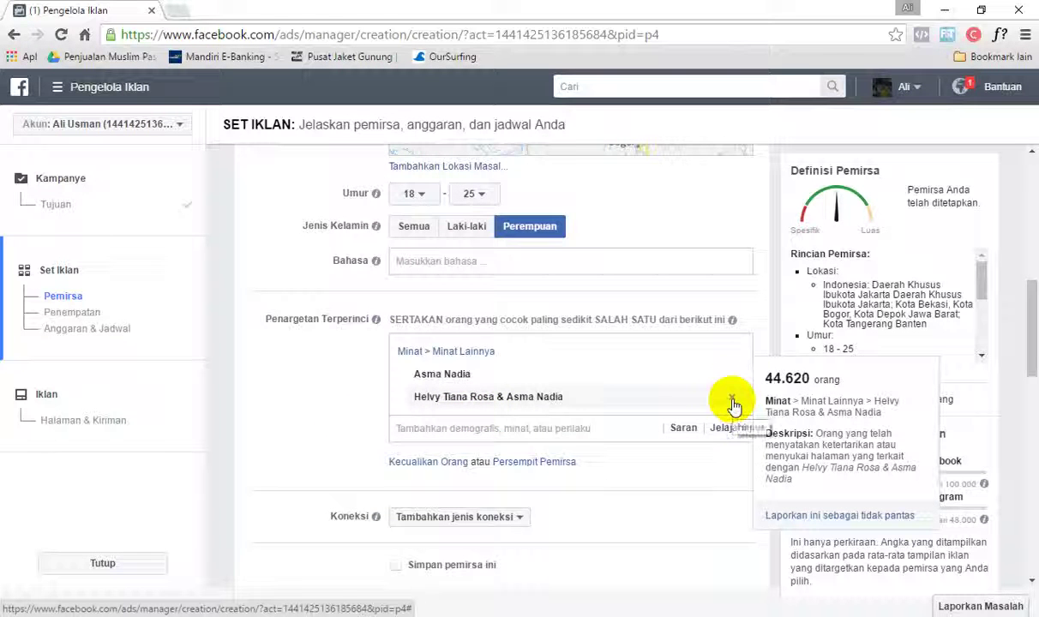
left_click(733, 401)
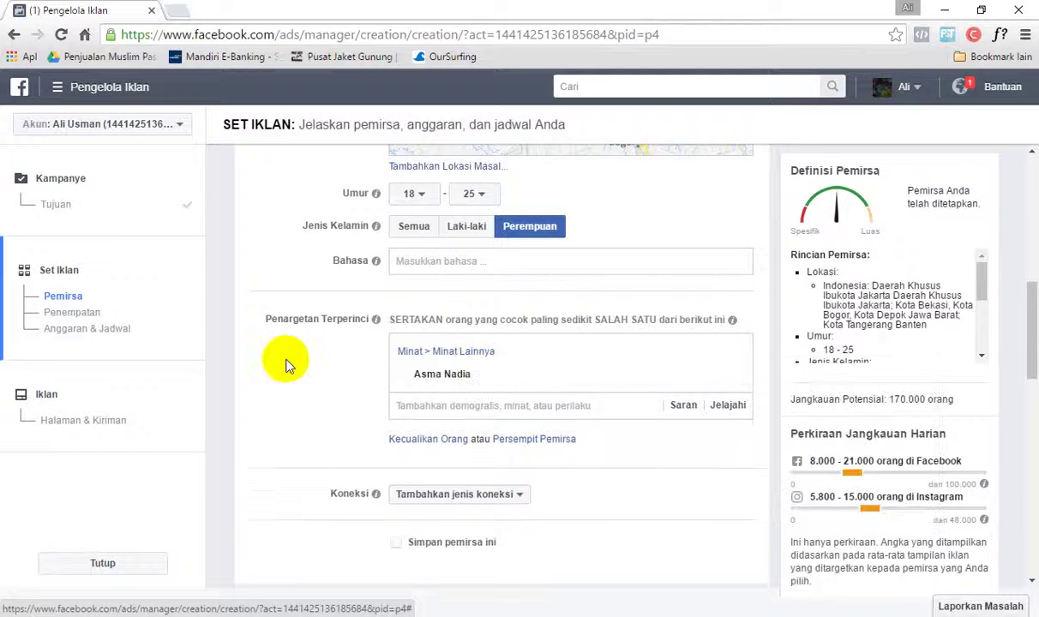
left_click(501, 407)
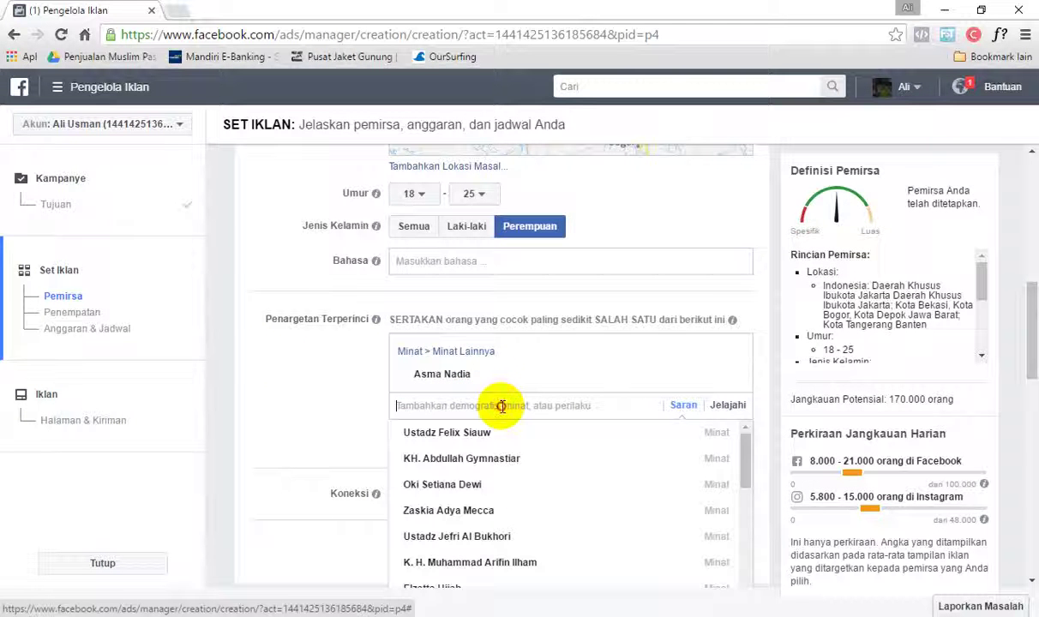
type("asma n")
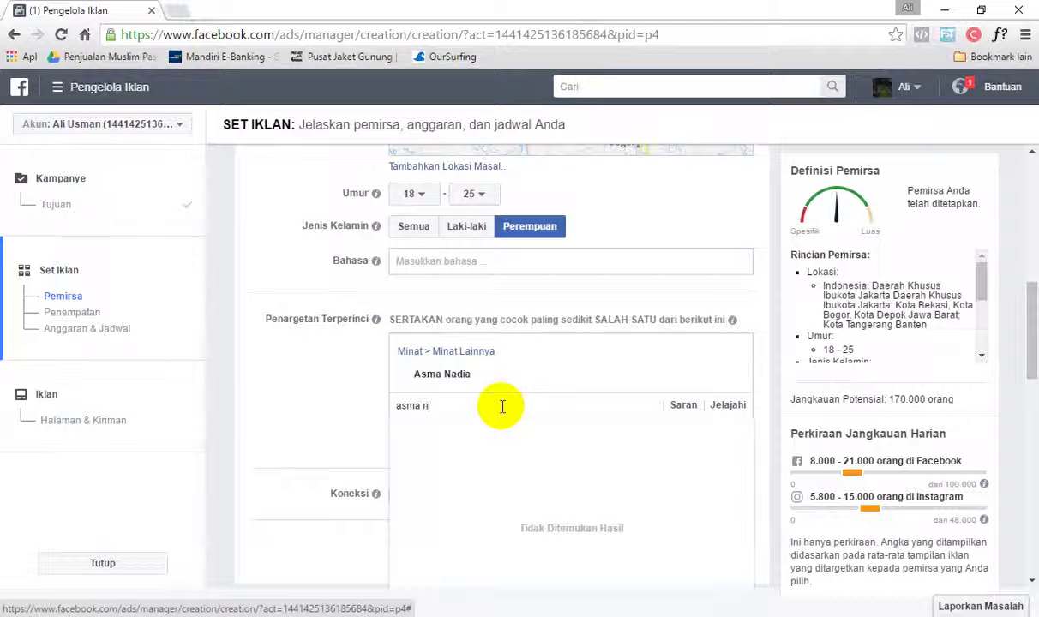
type("adi")
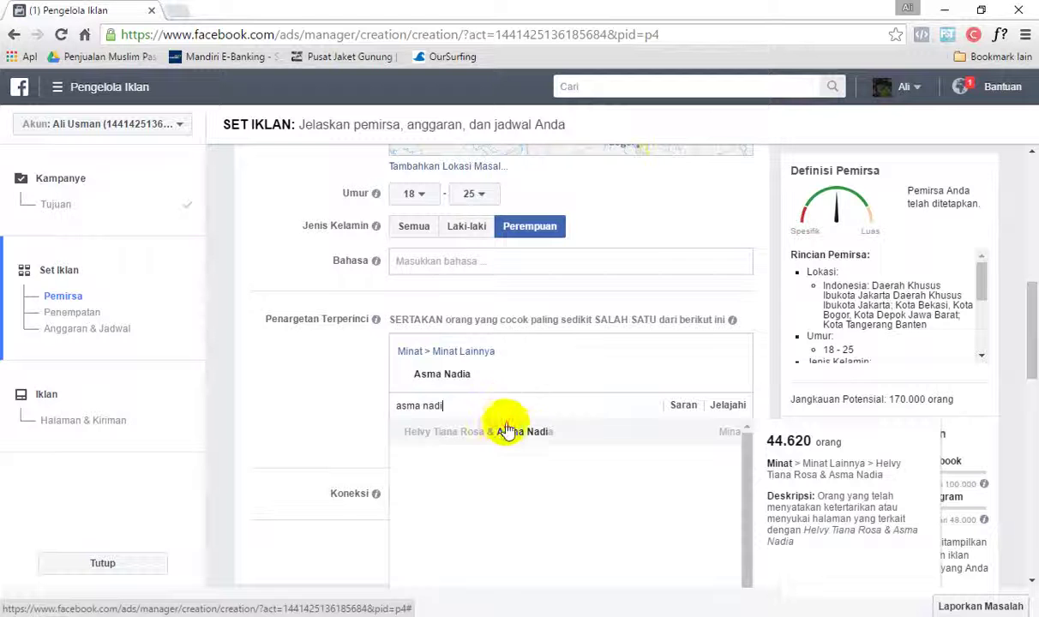
left_click(506, 430)
left_click(292, 368)
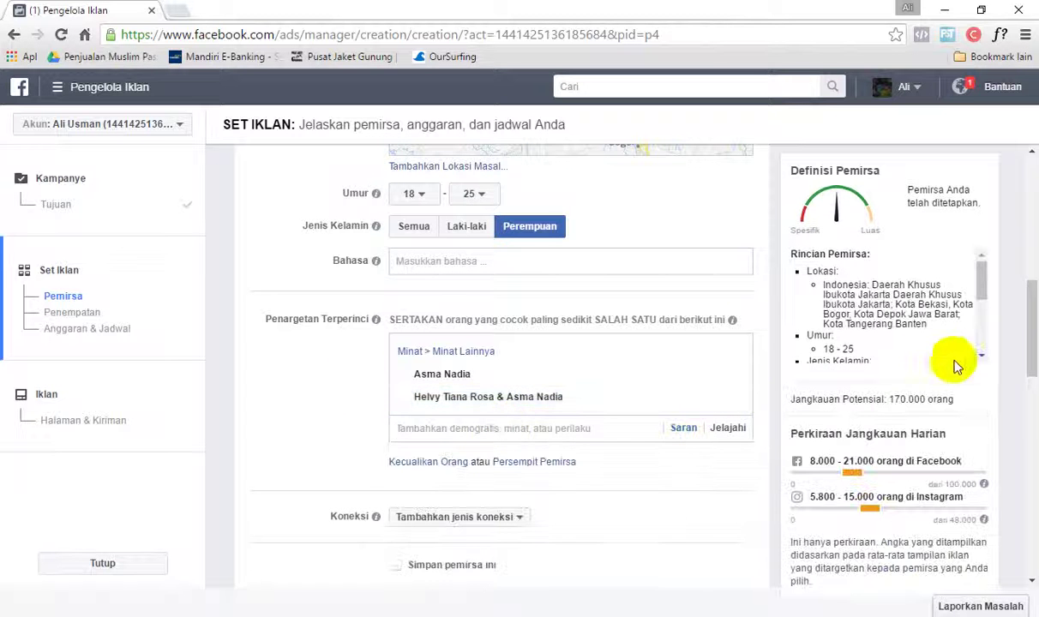
scroll(563, 317, "down", 3)
scroll(556, 267, "up", 2)
mouse_move(457, 300)
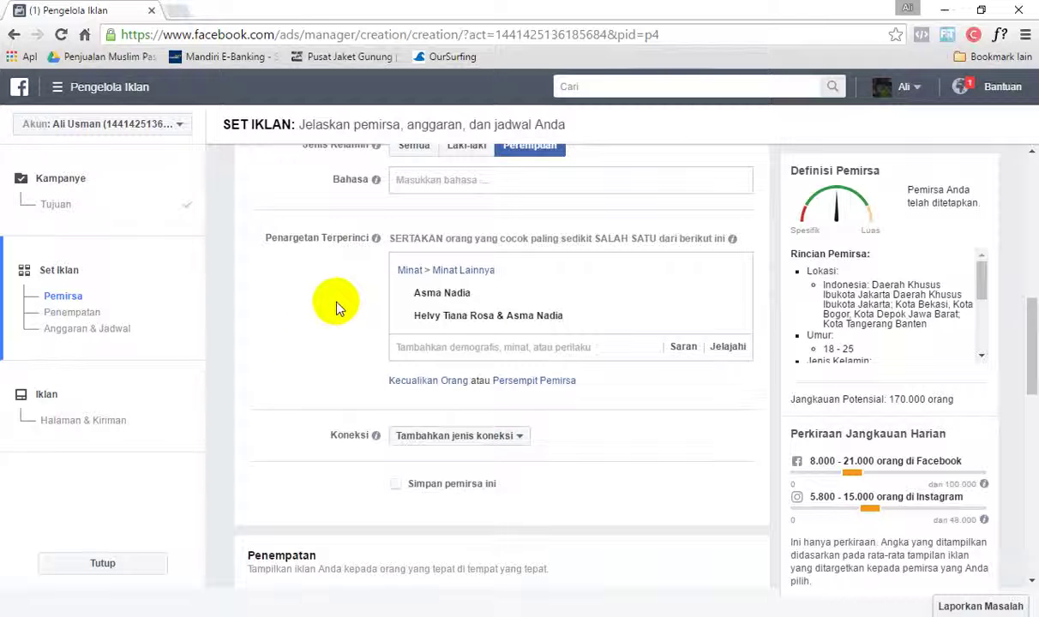
- Examine the education levels offered under Demografi > Pendidikan > Tingkat Pendidikan for detailed targeting
left_click(727, 347)
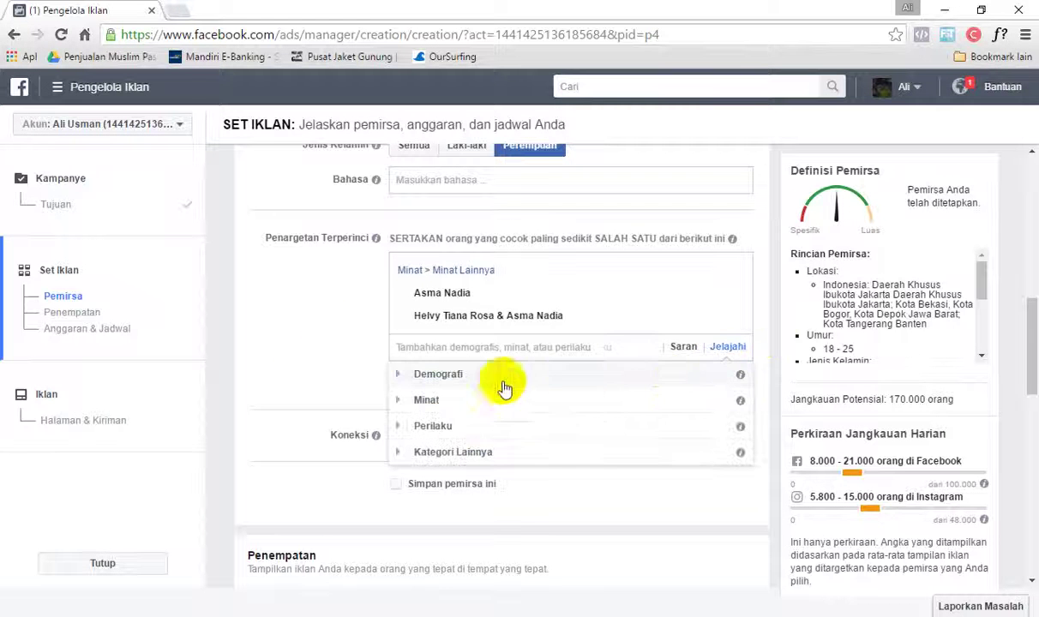
left_click(398, 377)
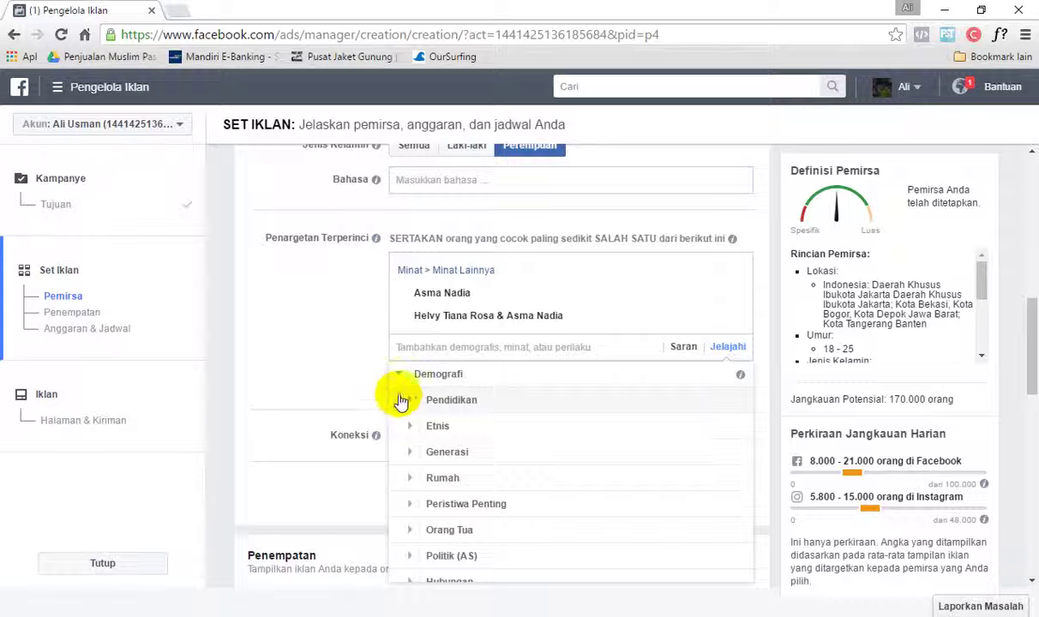
scroll(404, 401, "down", 1)
scroll(406, 403, "up", 1)
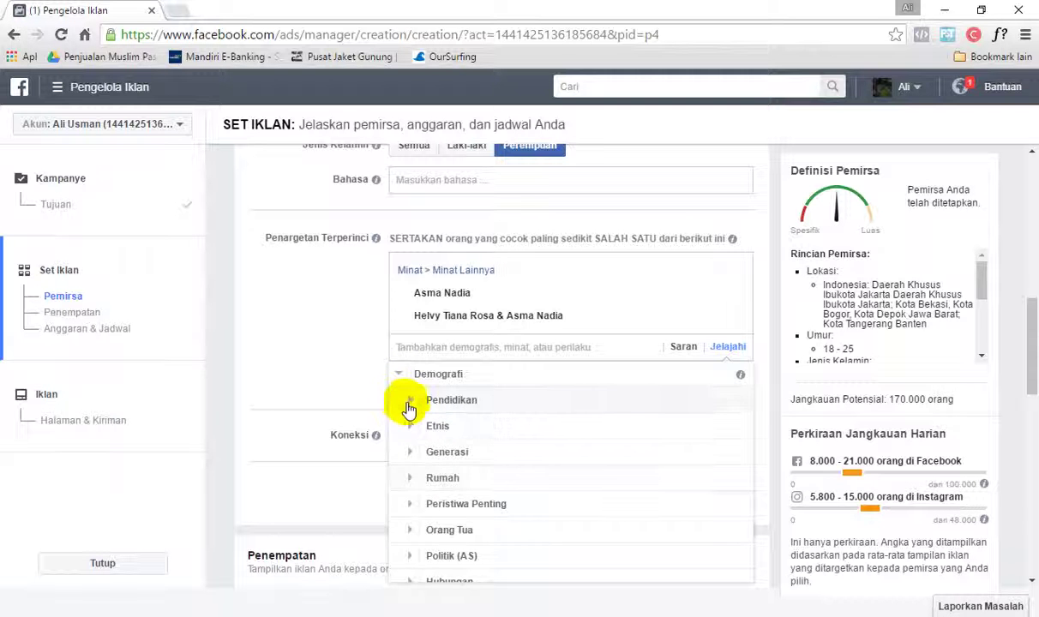
left_click(407, 400)
left_click(432, 400)
scroll(591, 458, "down", 3)
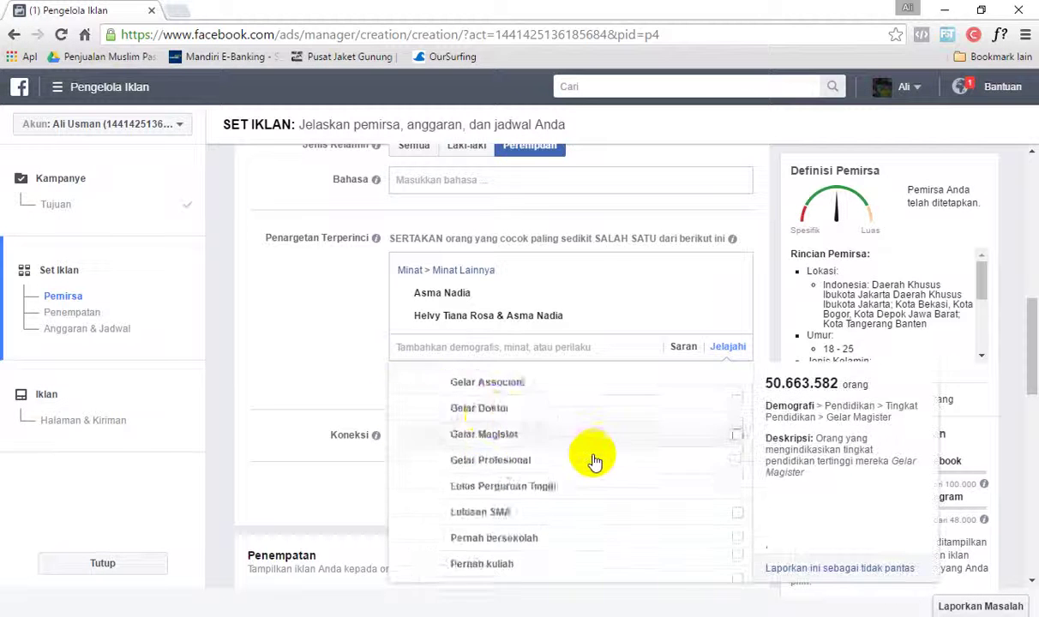
scroll(595, 468, "down", 2)
scroll(596, 474, "up", 2)
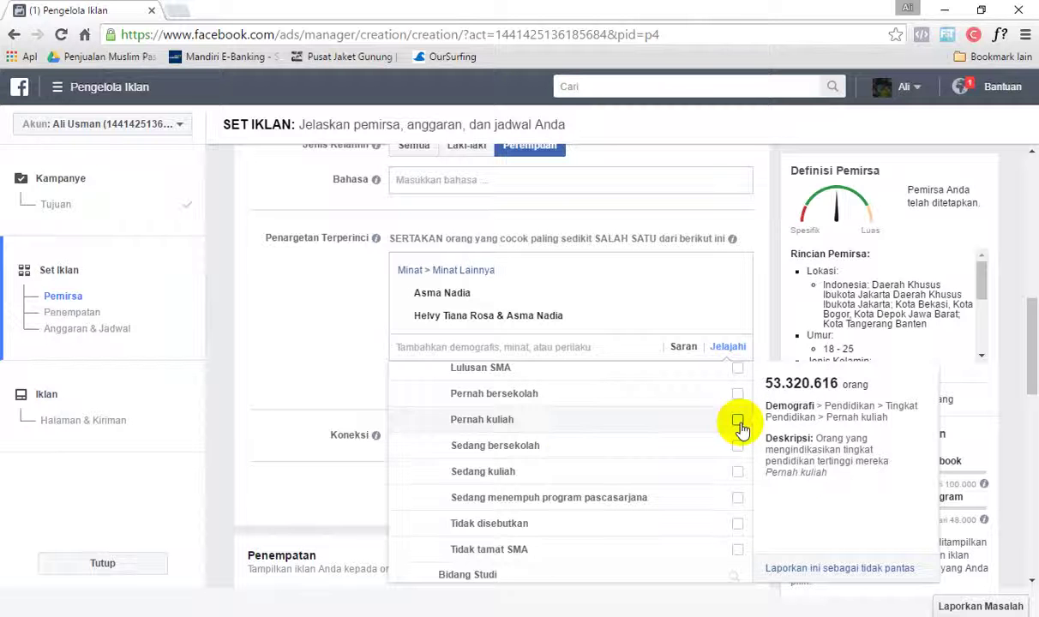
scroll(536, 486, "up", 3)
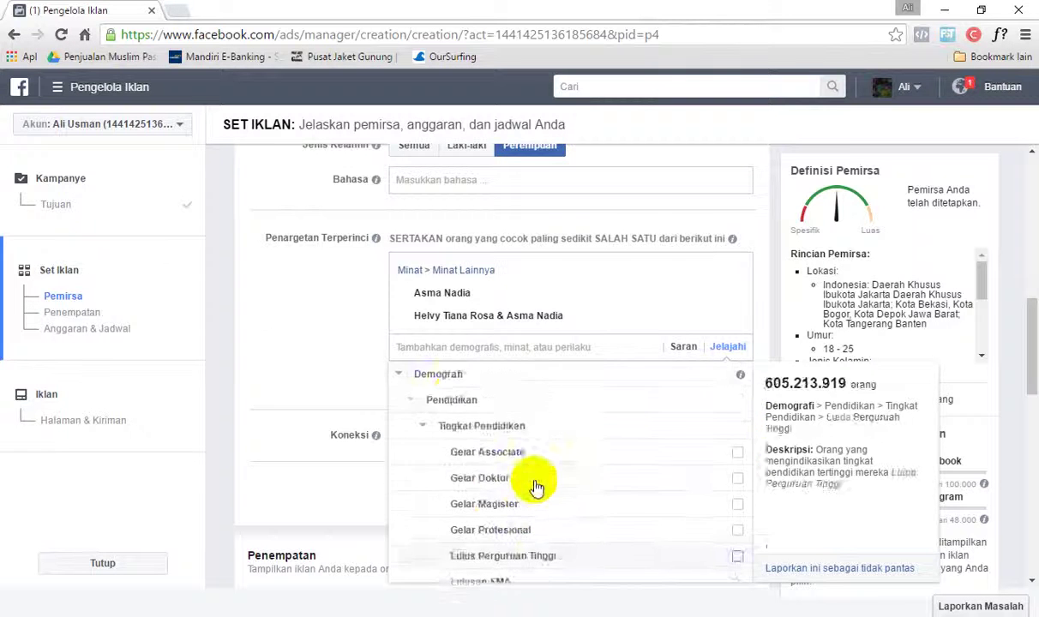
scroll(480, 463, "up", 2)
left_click(409, 482)
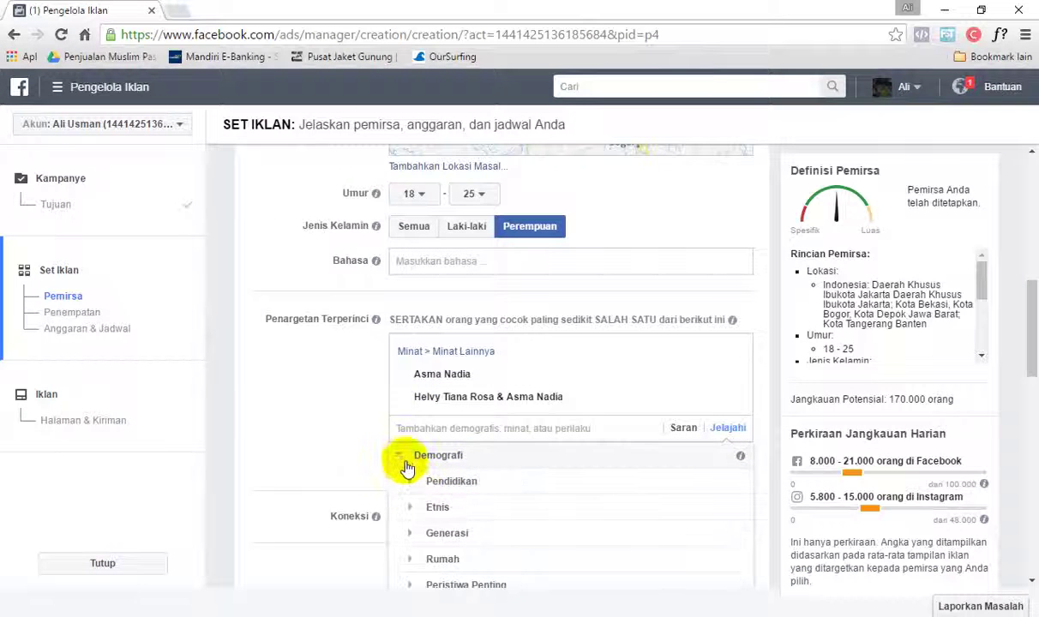
left_click(403, 458)
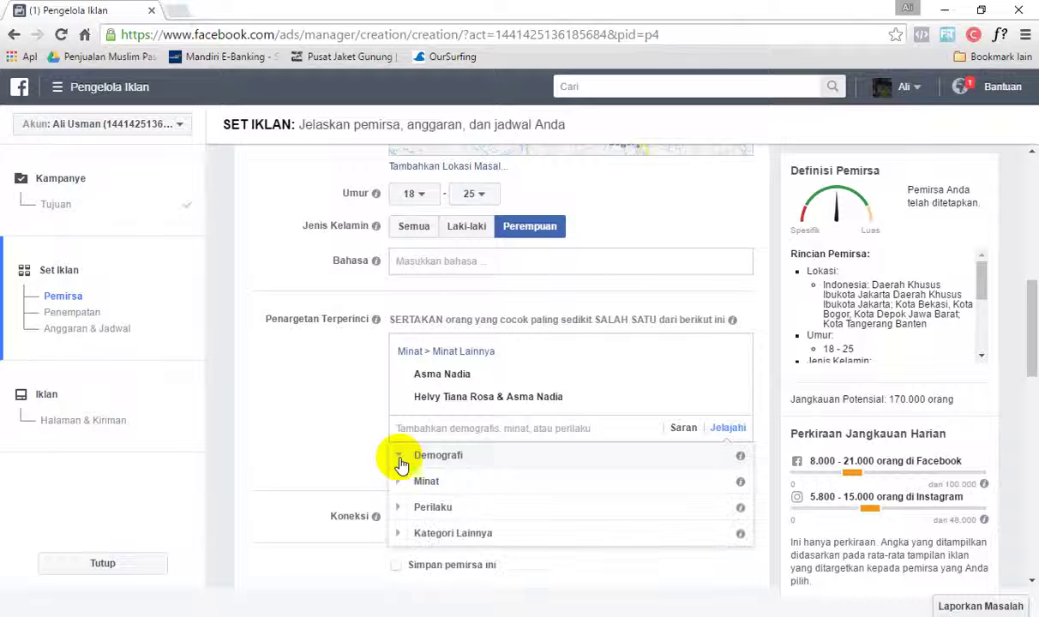
- Try the Pemilik Smartphone behavior in the same inclusion group as the Asma Nadia interests and remove it again
left_click(540, 426)
type("s")
key("BackSpace")
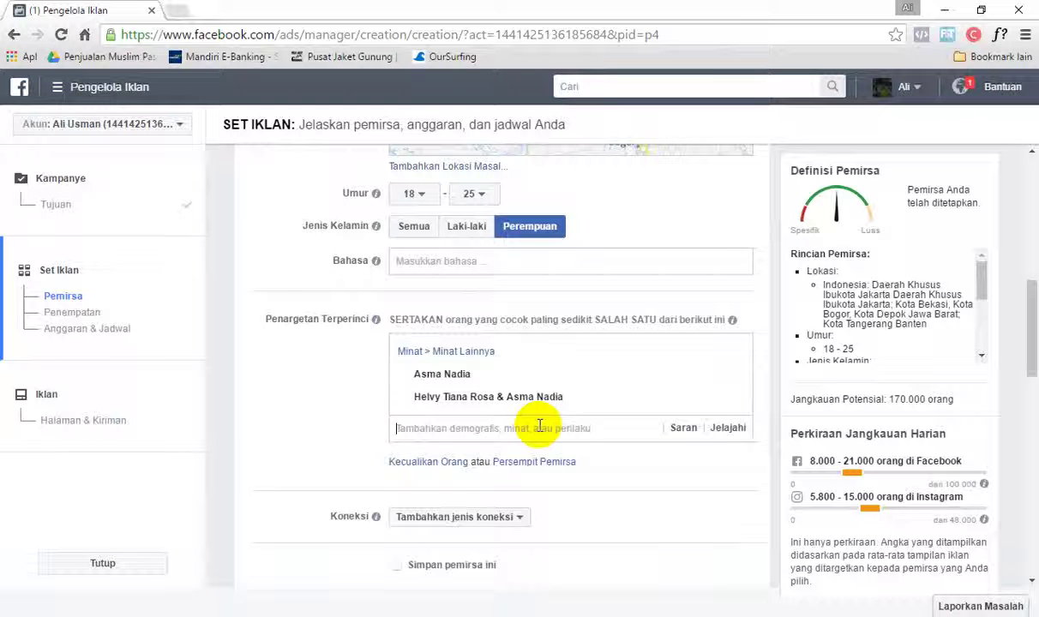
type("sa")
type("martphone")
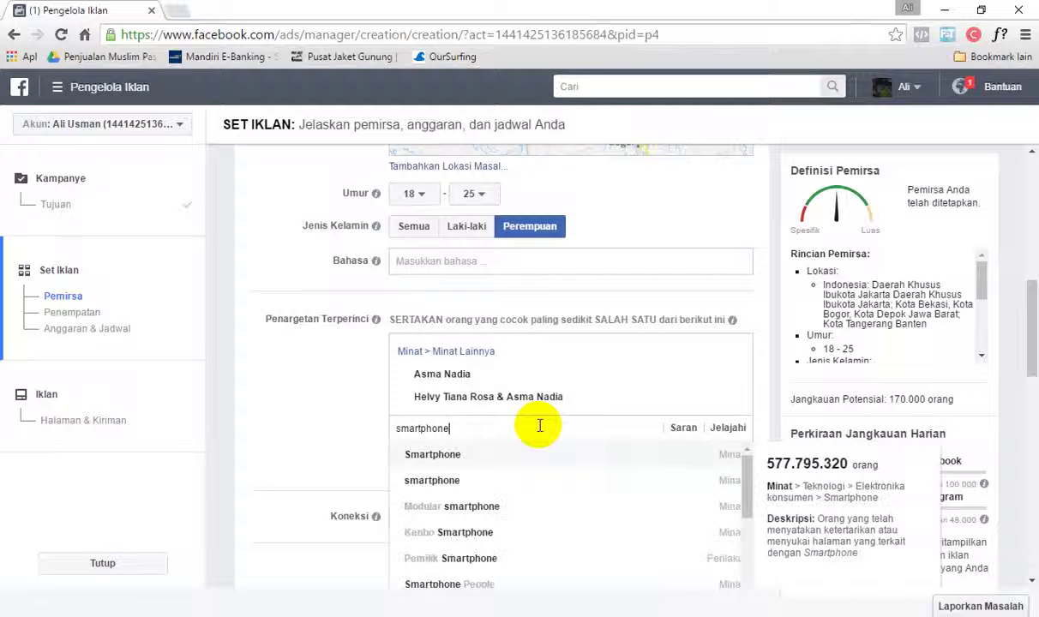
left_click(528, 562)
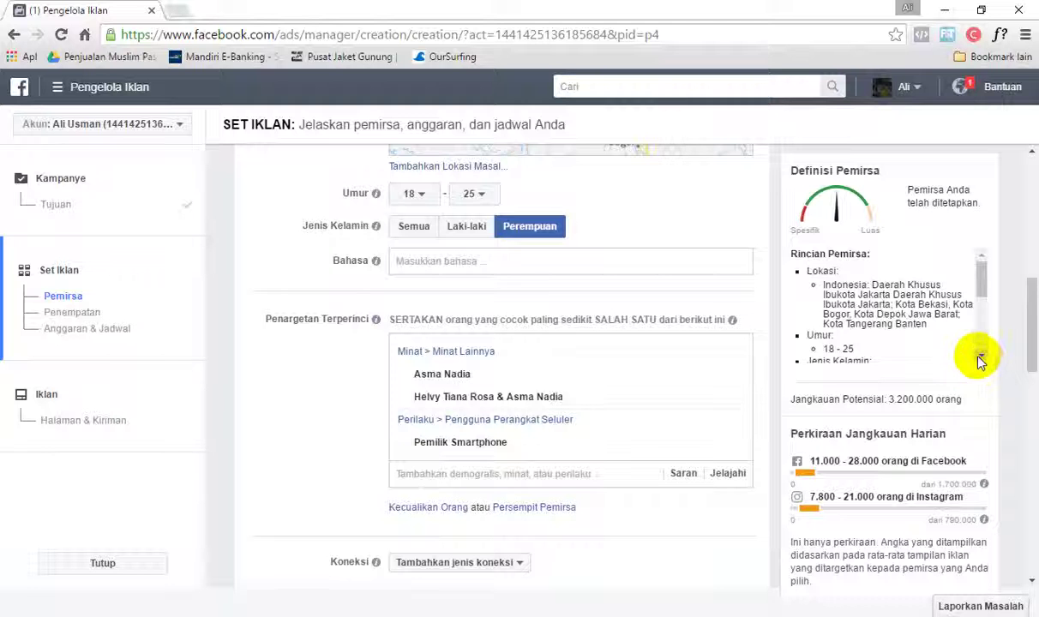
mouse_move(596, 454)
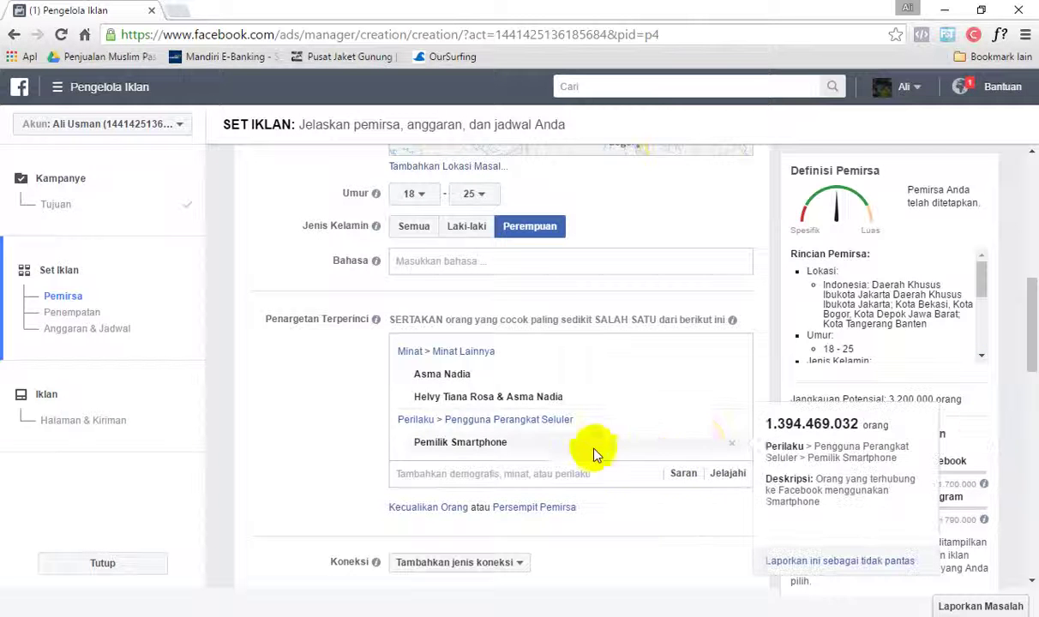
left_click(733, 445)
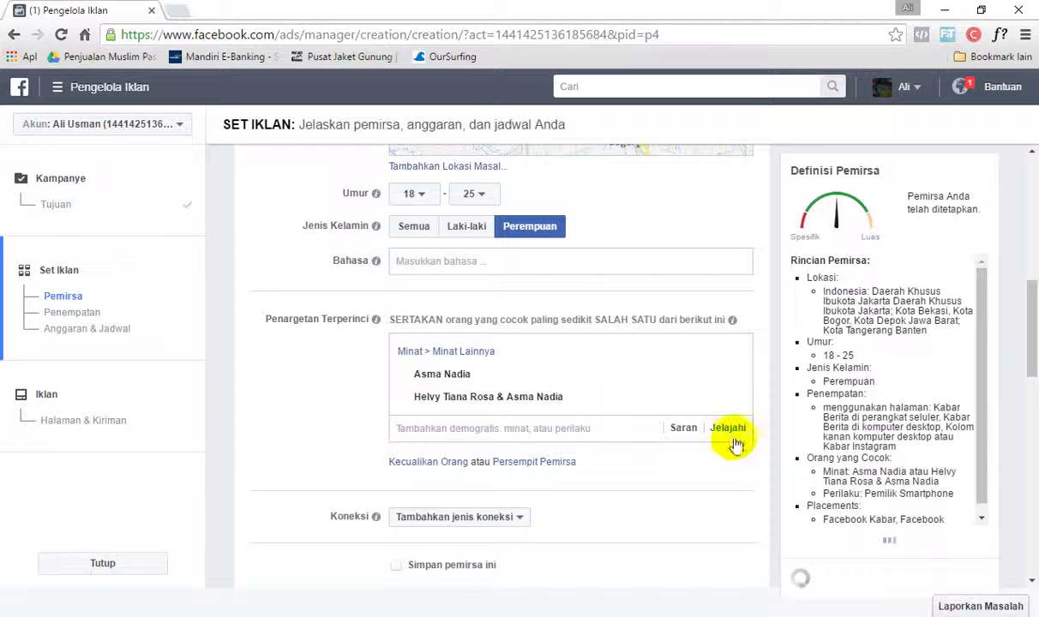
- Narrow the audience with a second condition group requiring the Pemilik Smartphone behavior
left_click(525, 463)
scroll(600, 471, "down", 1)
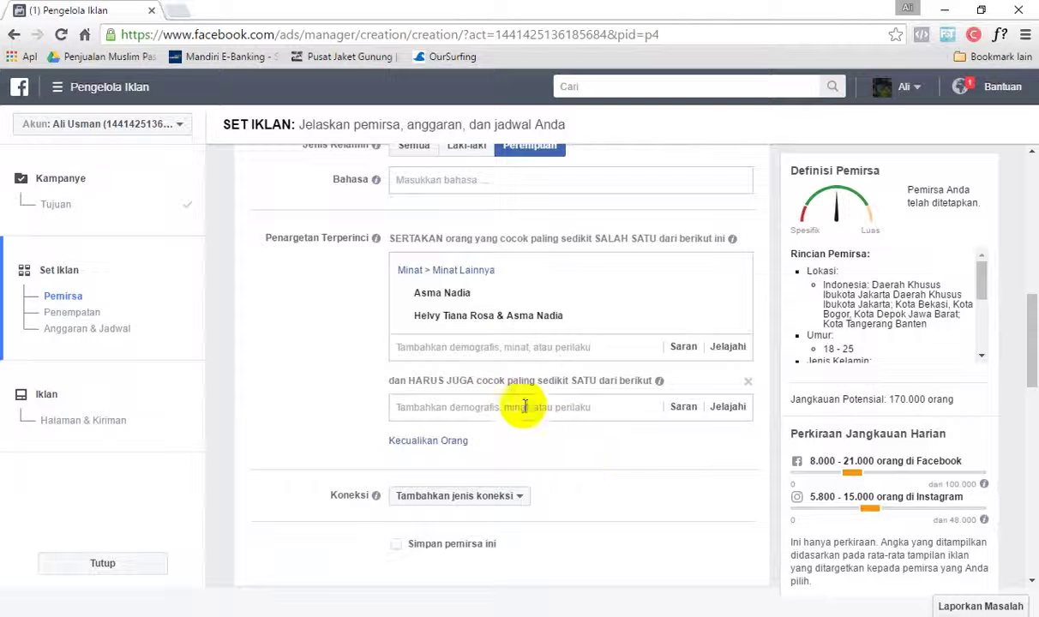
left_click(591, 411)
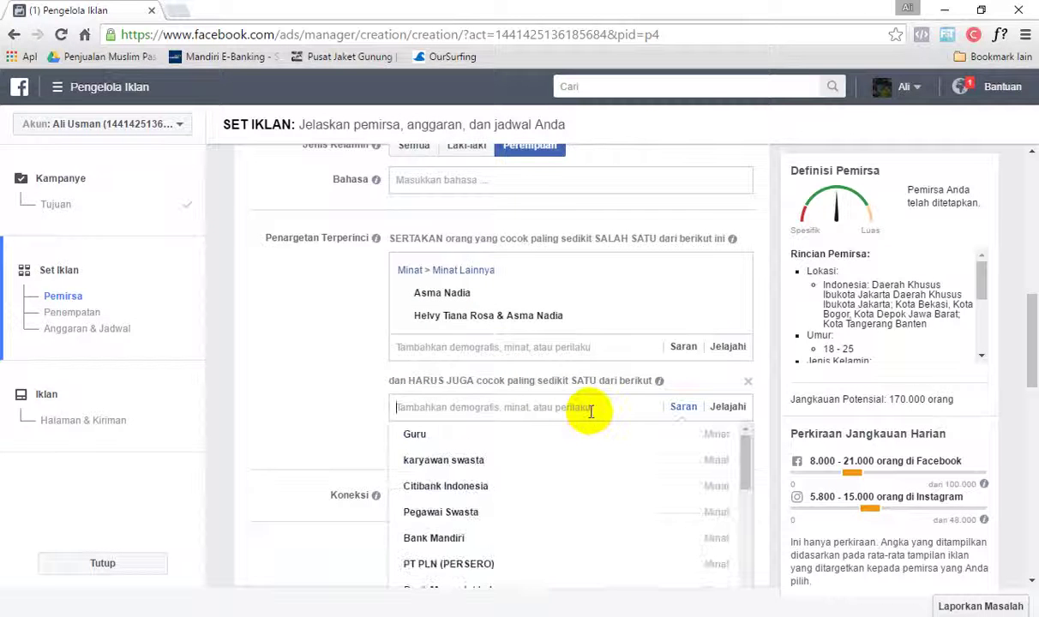
type("smartphone")
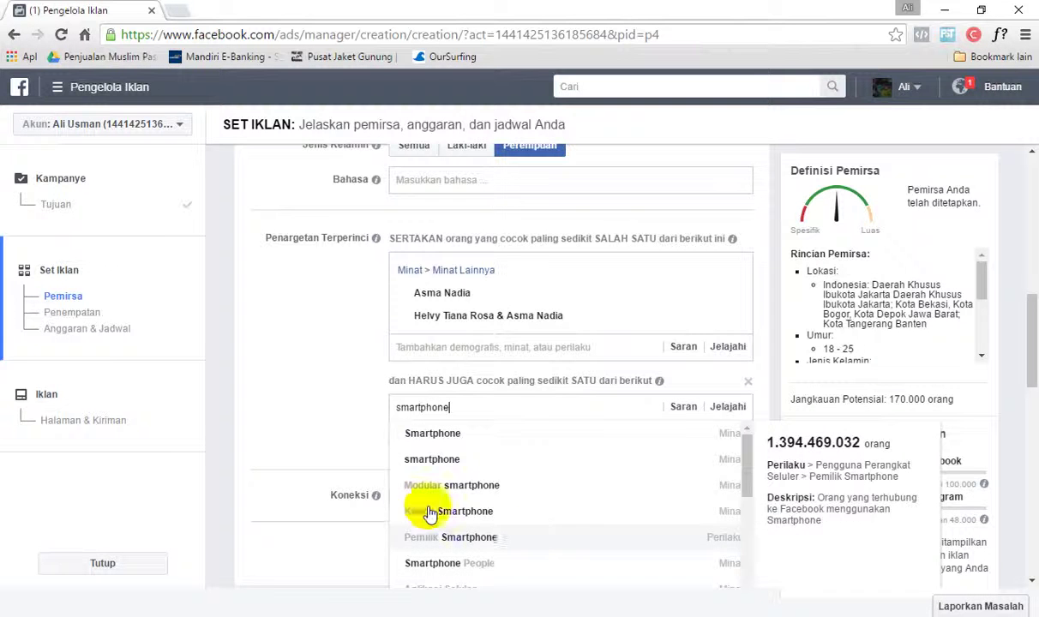
left_click(433, 535)
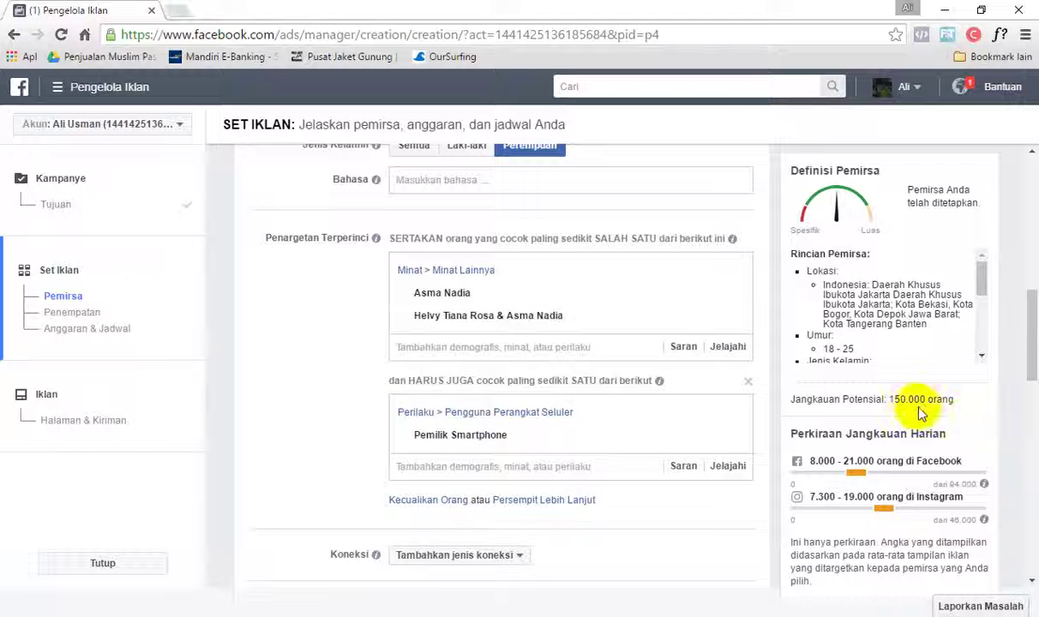
- Try adding the Pemilik Smartphone behavior to the first inclusion group beside the Asma Nadia interests, and remove it again
left_click(547, 345)
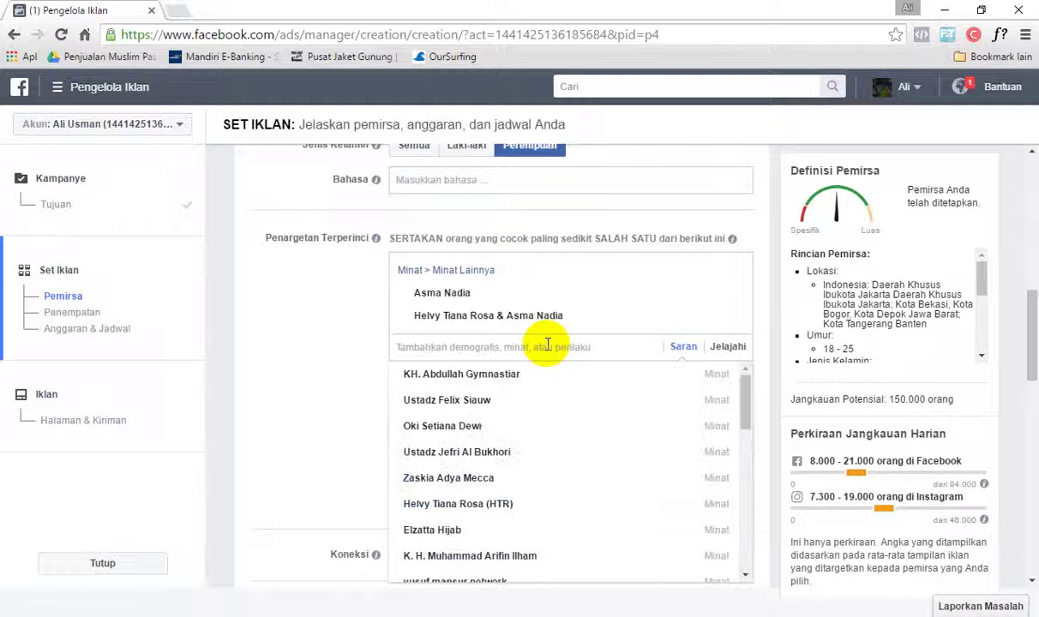
type("smart")
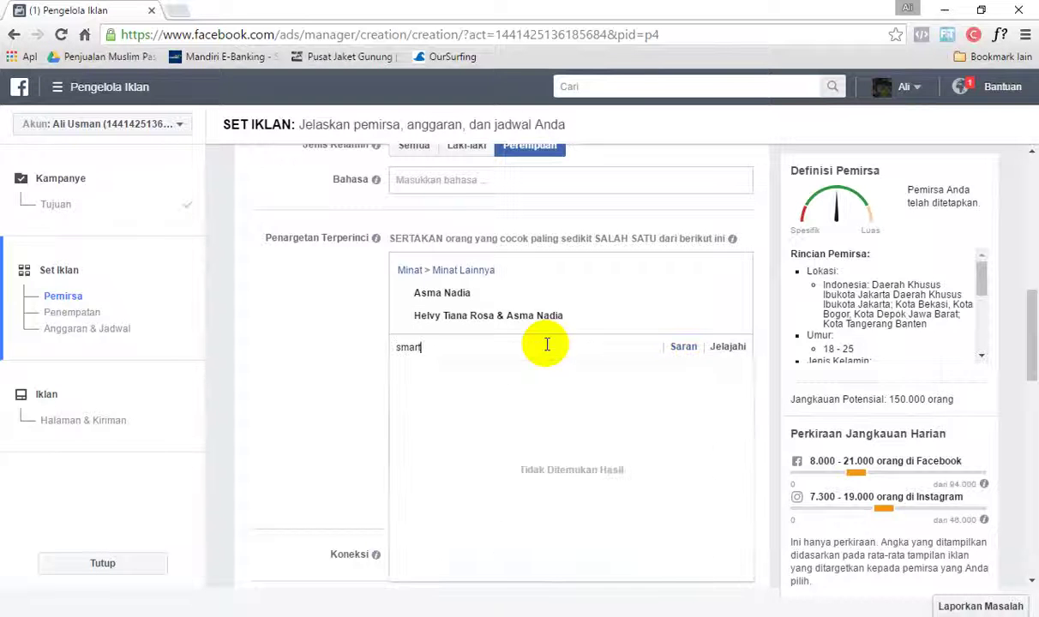
type("pho")
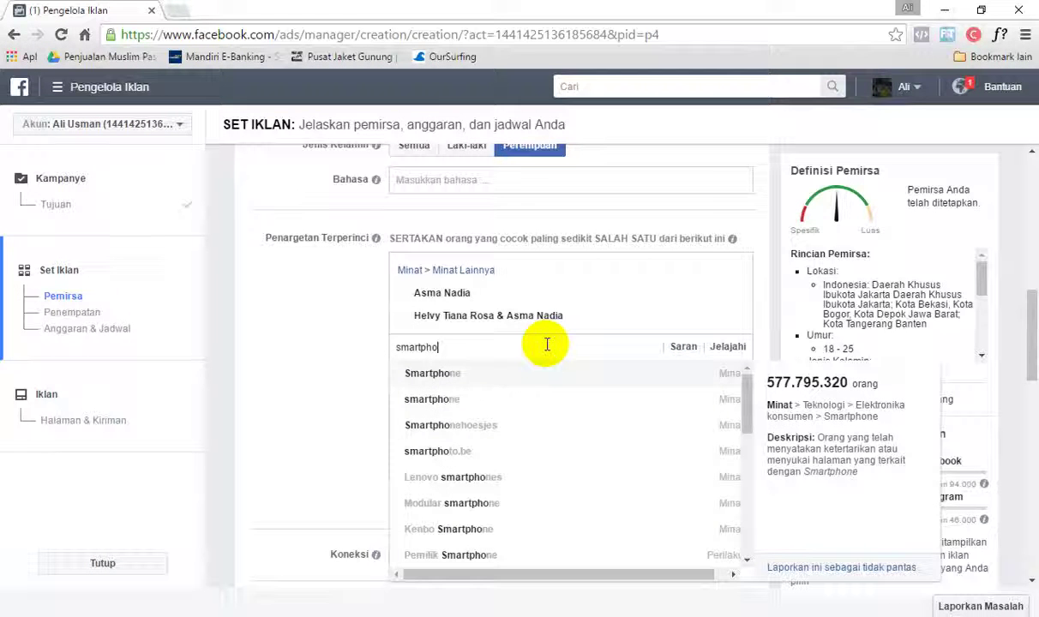
scroll(531, 411, "down", 1)
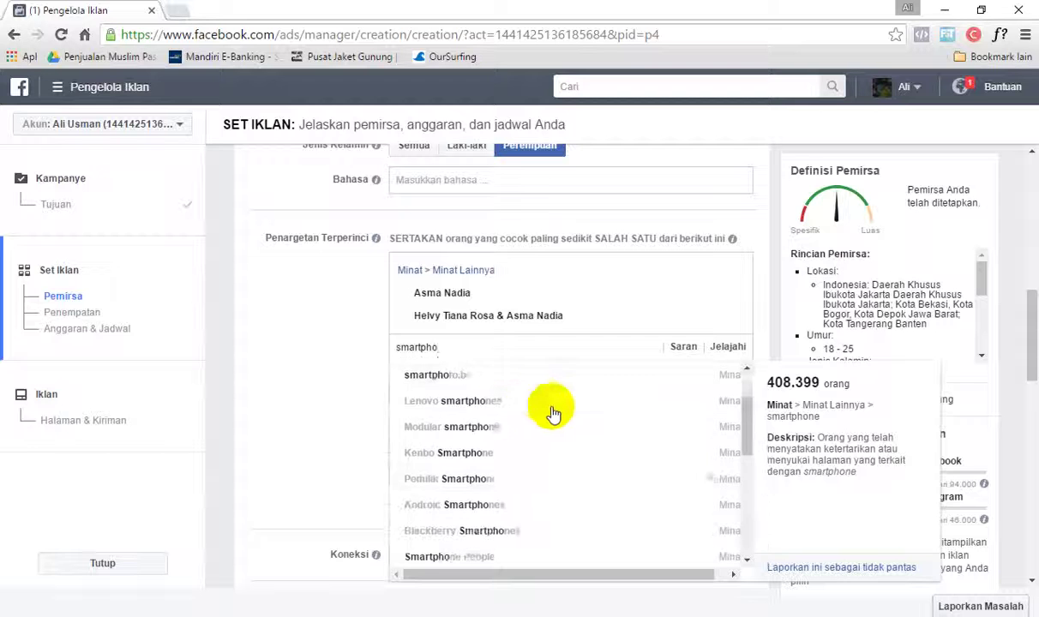
left_click(506, 477)
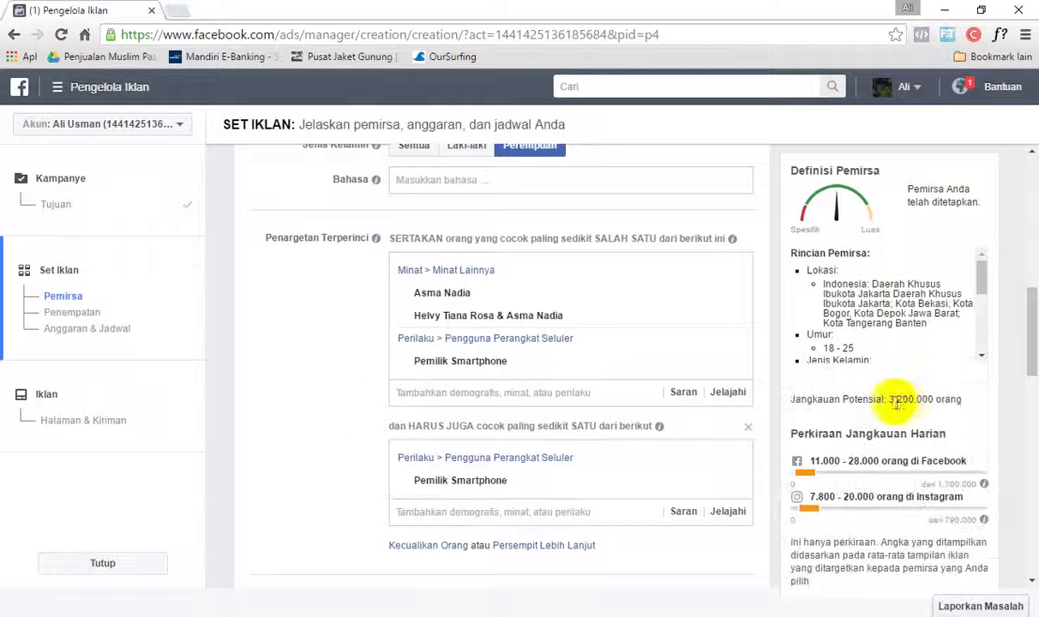
mouse_move(442, 371)
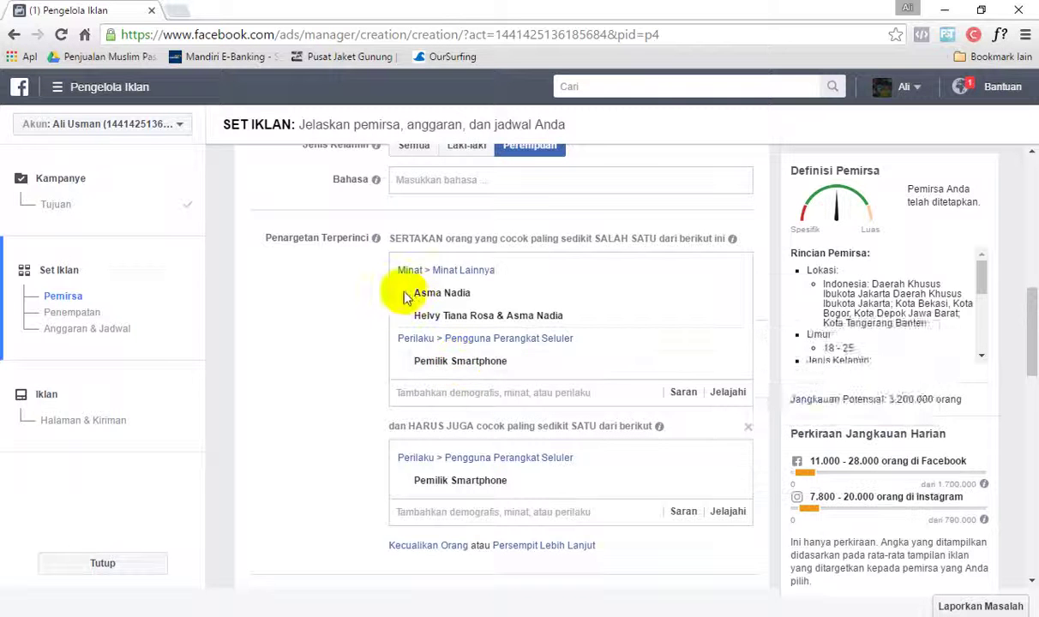
mouse_move(412, 295)
mouse_move(536, 322)
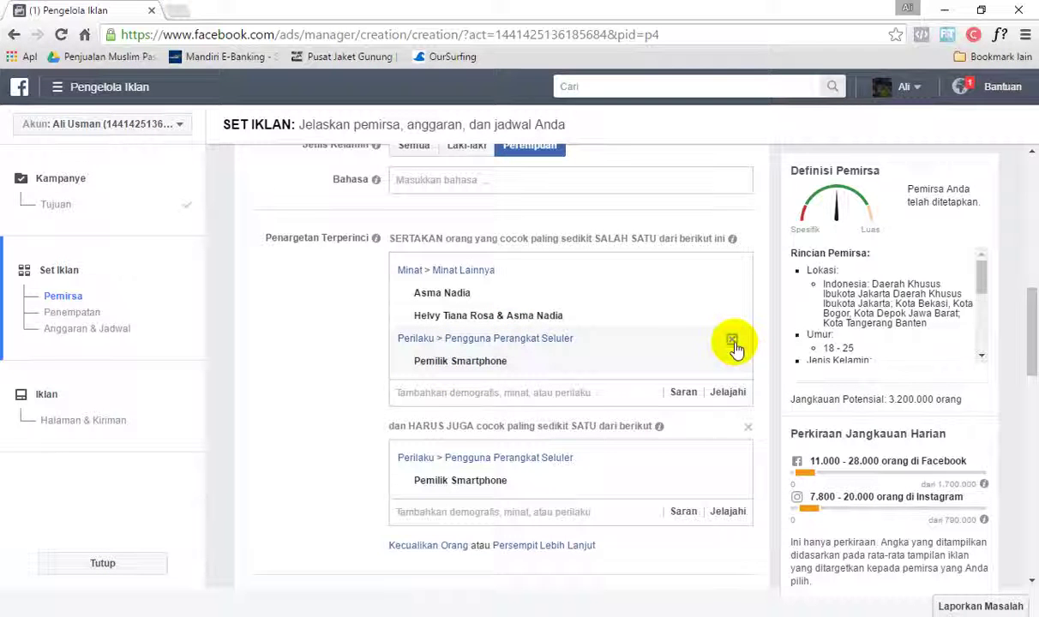
left_click(730, 343)
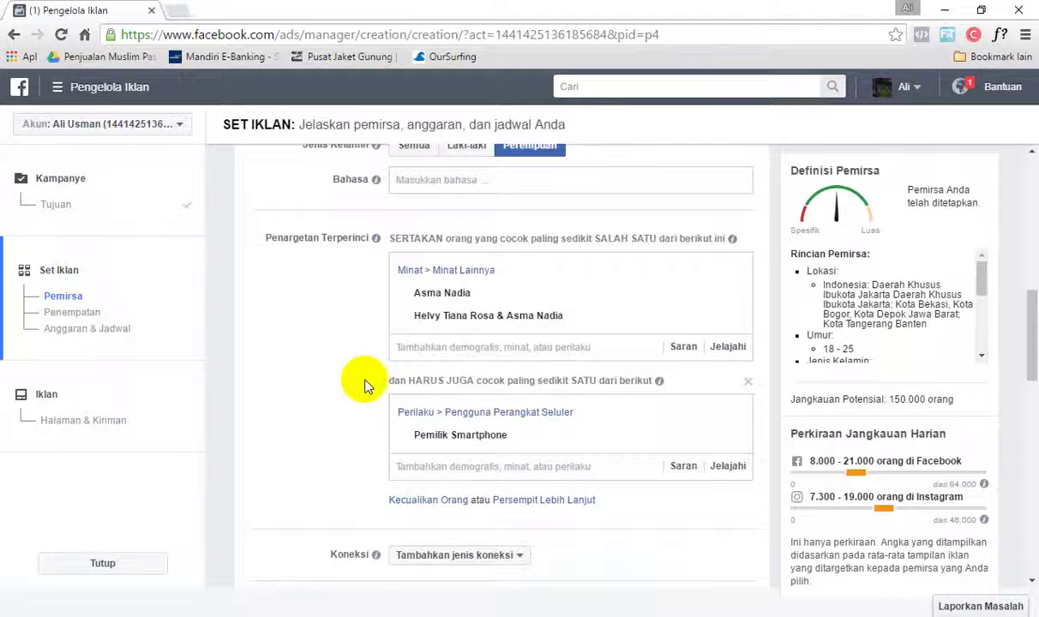
mouse_move(510, 302)
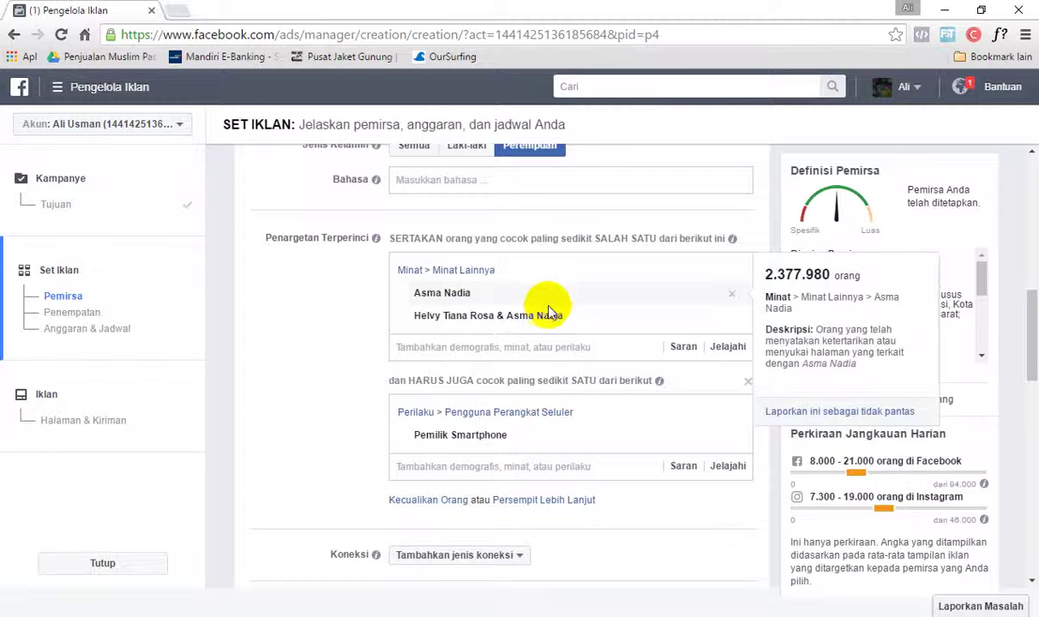
mouse_move(468, 438)
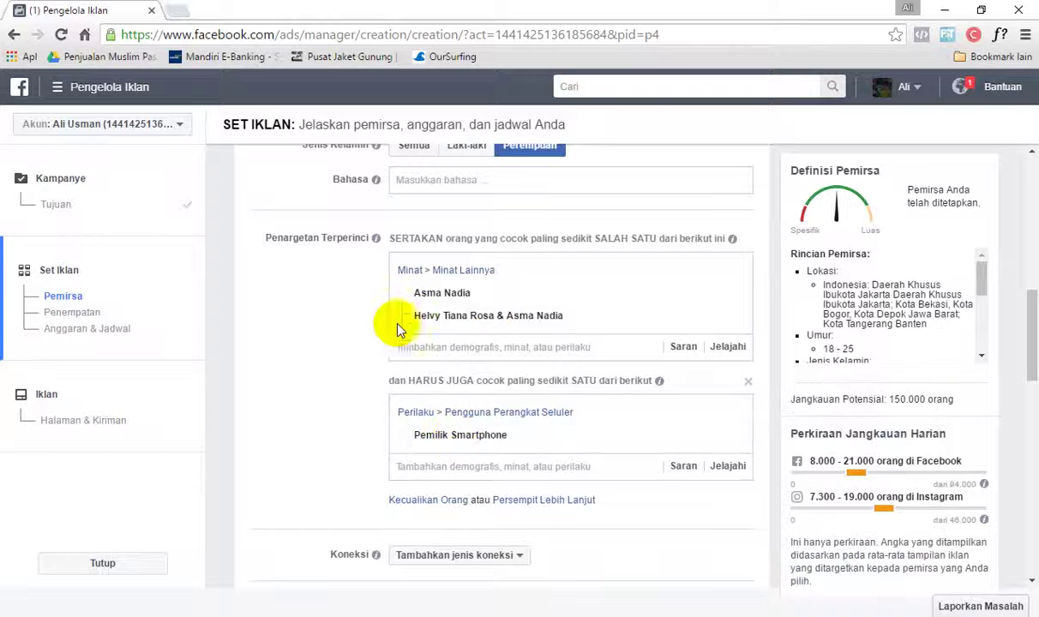
- Switch the ad placement to Sunting Penempatan and review the Facebook placements and the Jenis Perangkat options
scroll(338, 411, "down", 3)
scroll(331, 434, "up", 3)
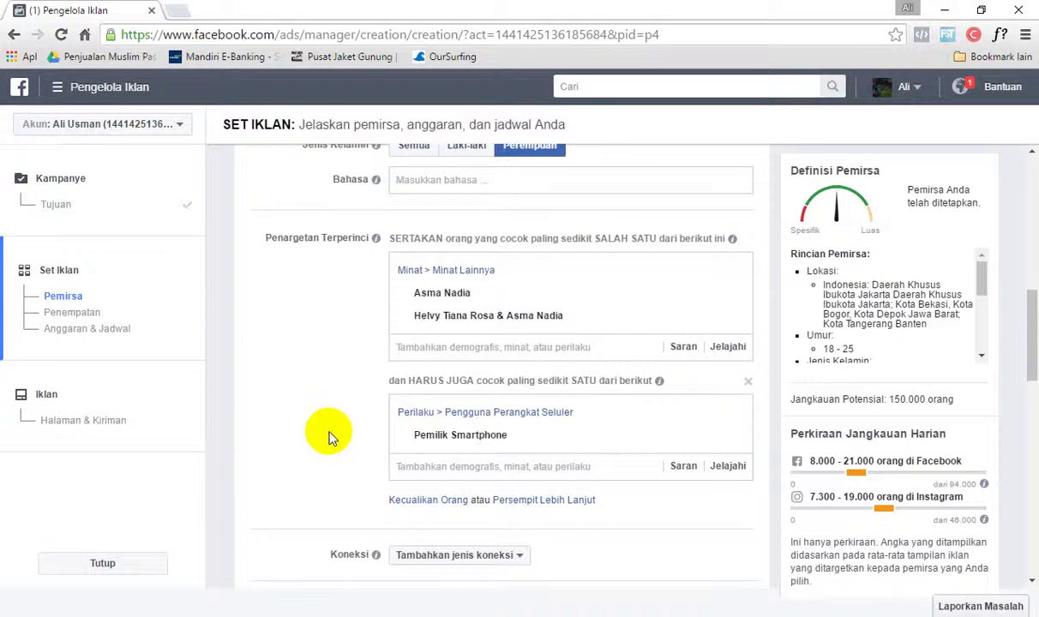
left_click(73, 313)
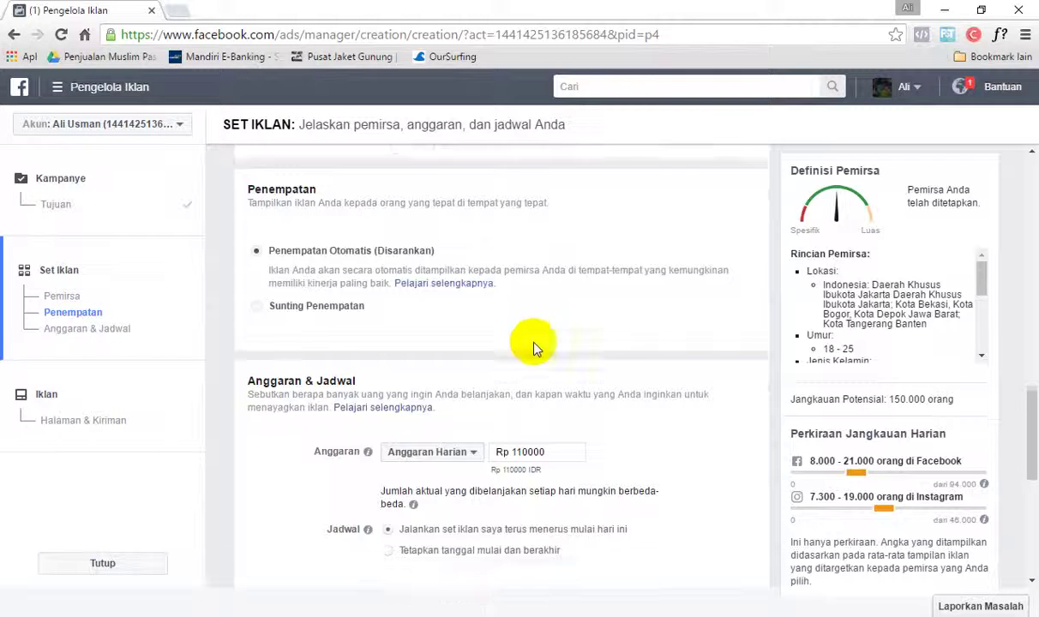
left_click(283, 280)
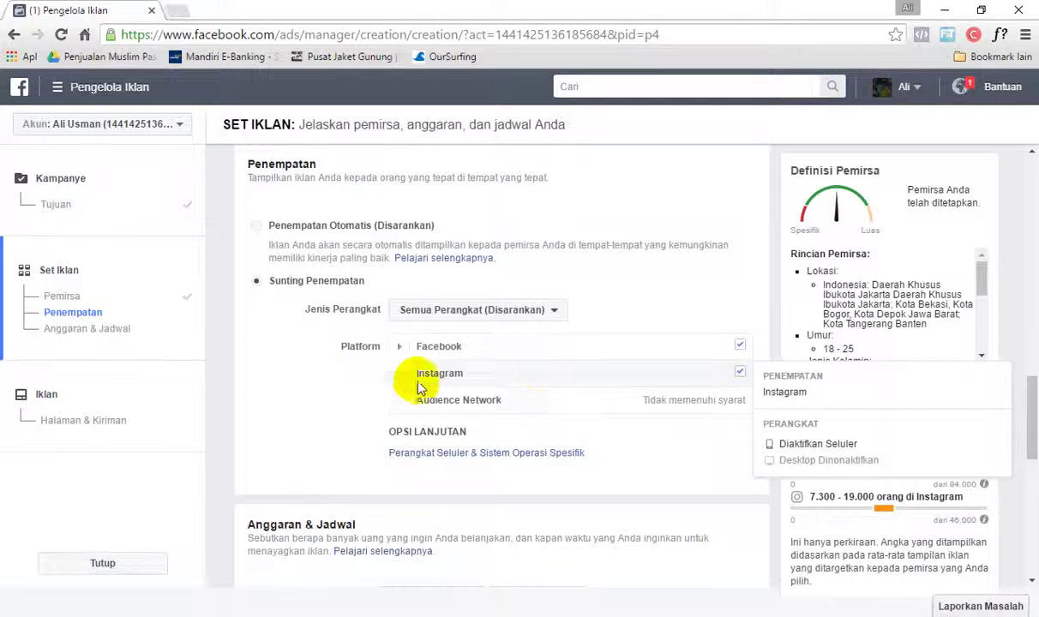
left_click(400, 346)
left_click(400, 346)
left_click(400, 347)
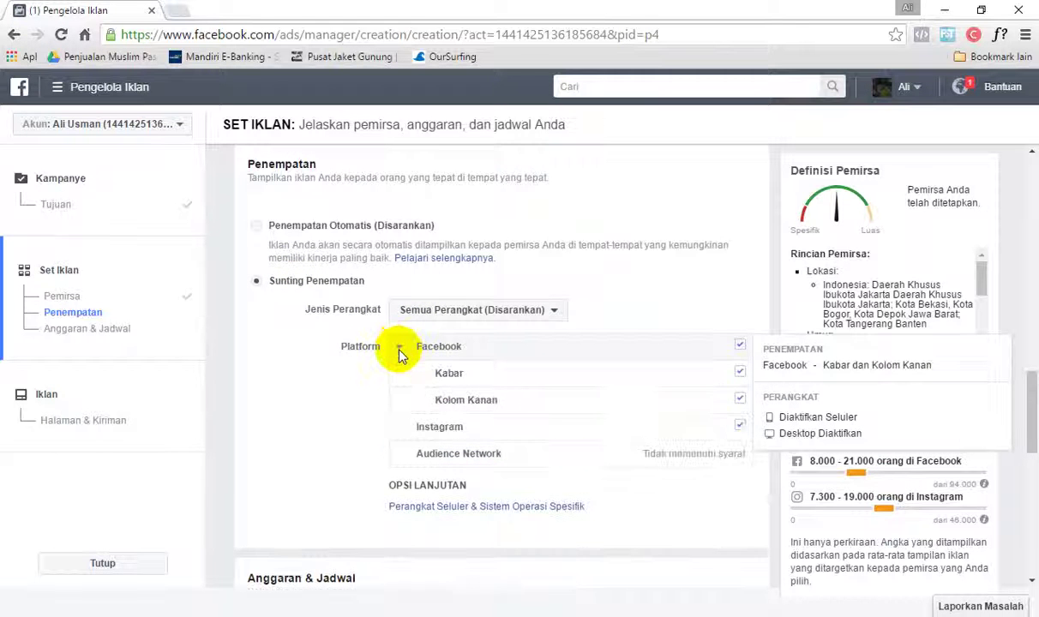
left_click(537, 313)
left_click(537, 312)
left_click(538, 313)
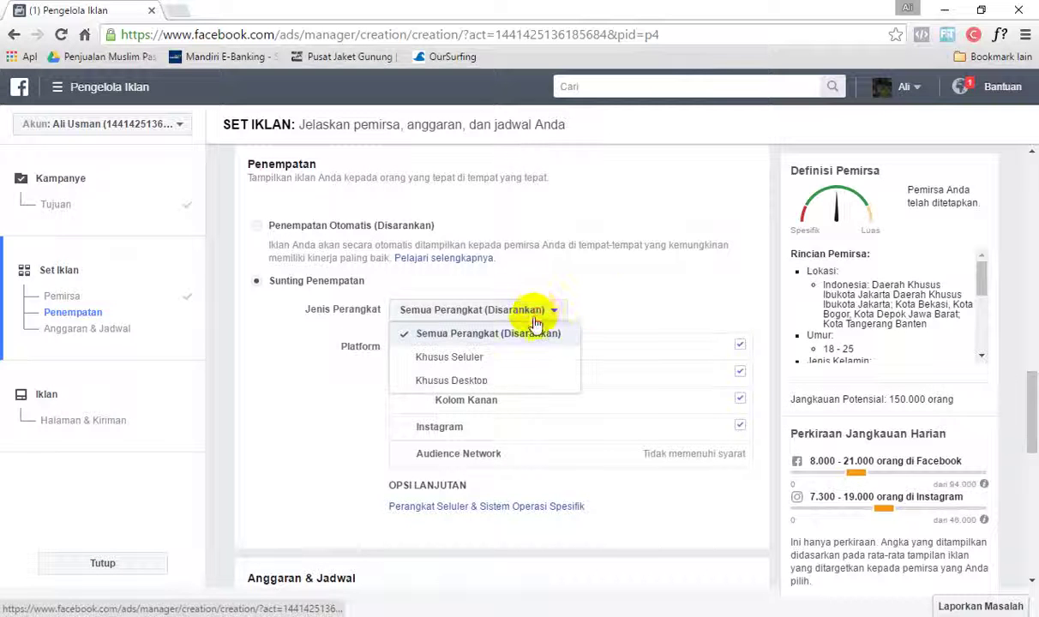
left_click(589, 311)
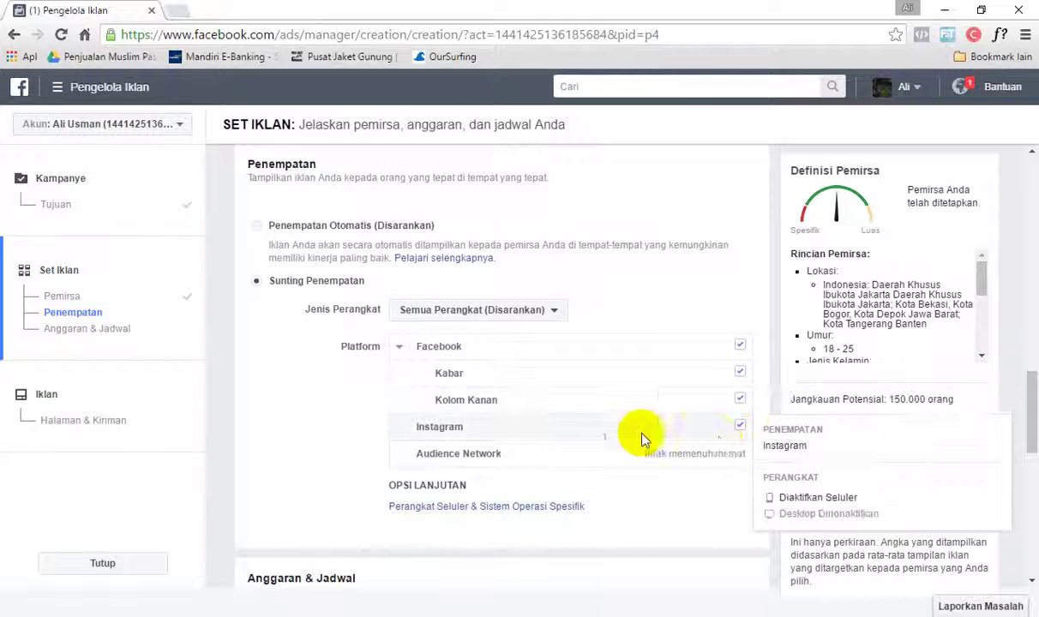
- Try limiting the placements to Facebook Kabar, and reset them by choosing Penempatan Otomatis and returning to Sunting Penempatan
left_click(740, 400)
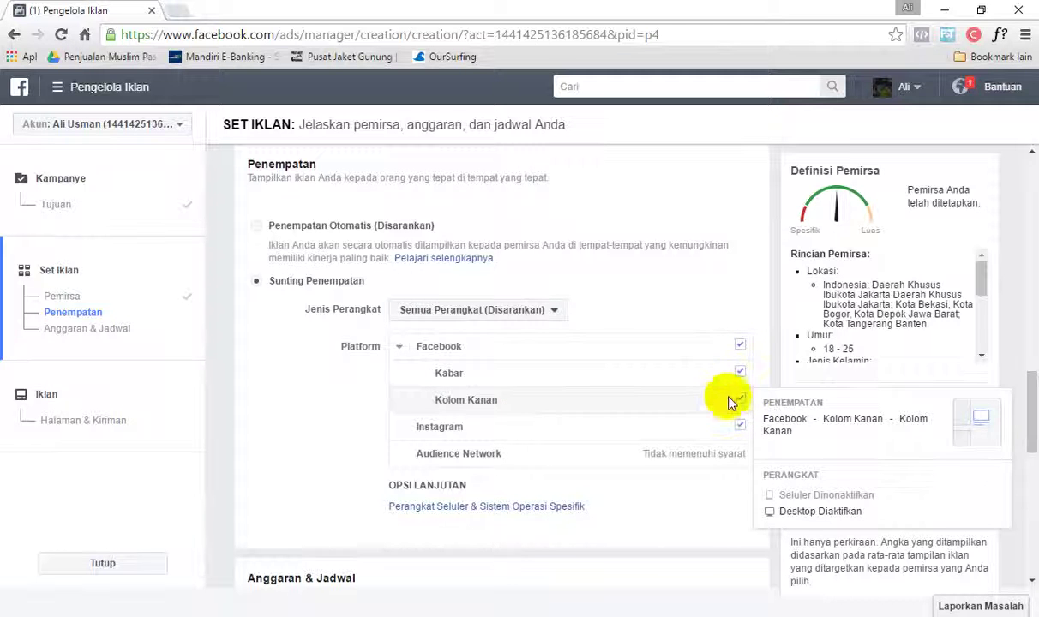
left_click(740, 346)
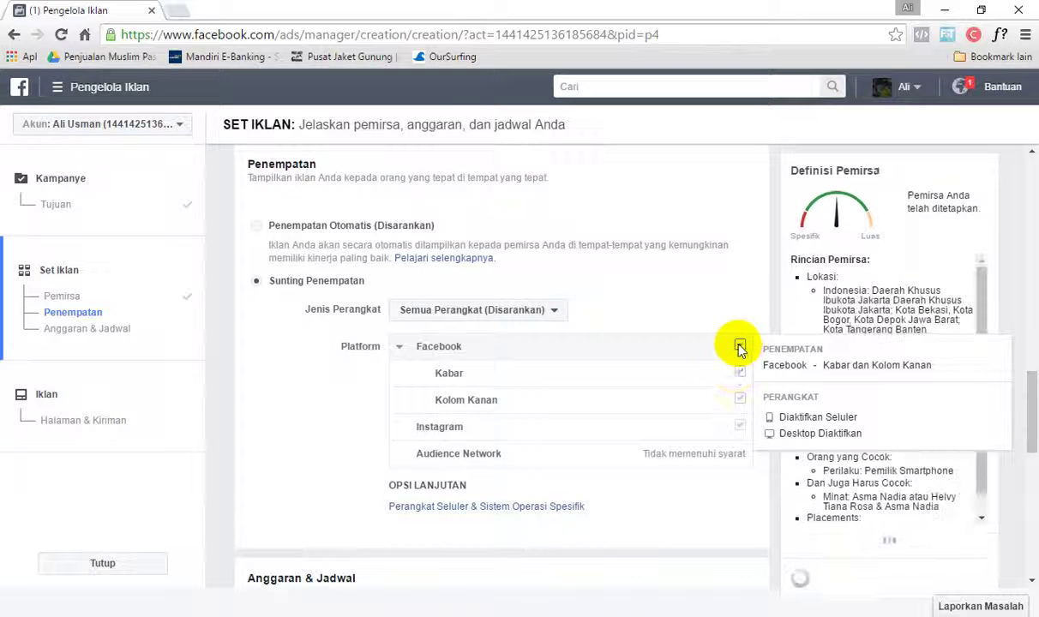
left_click(740, 347)
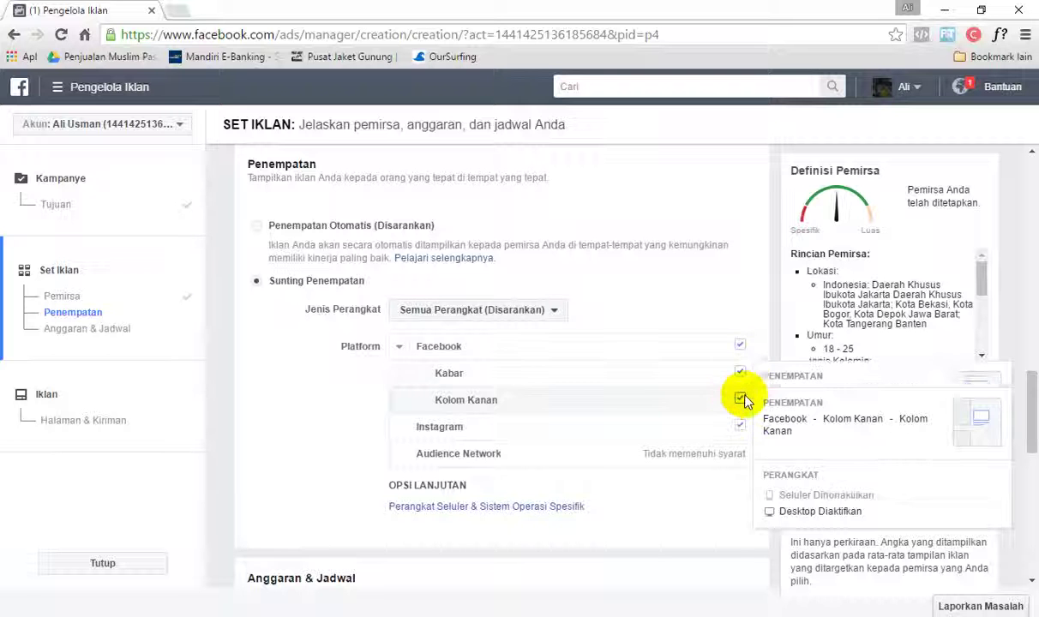
left_click(742, 400)
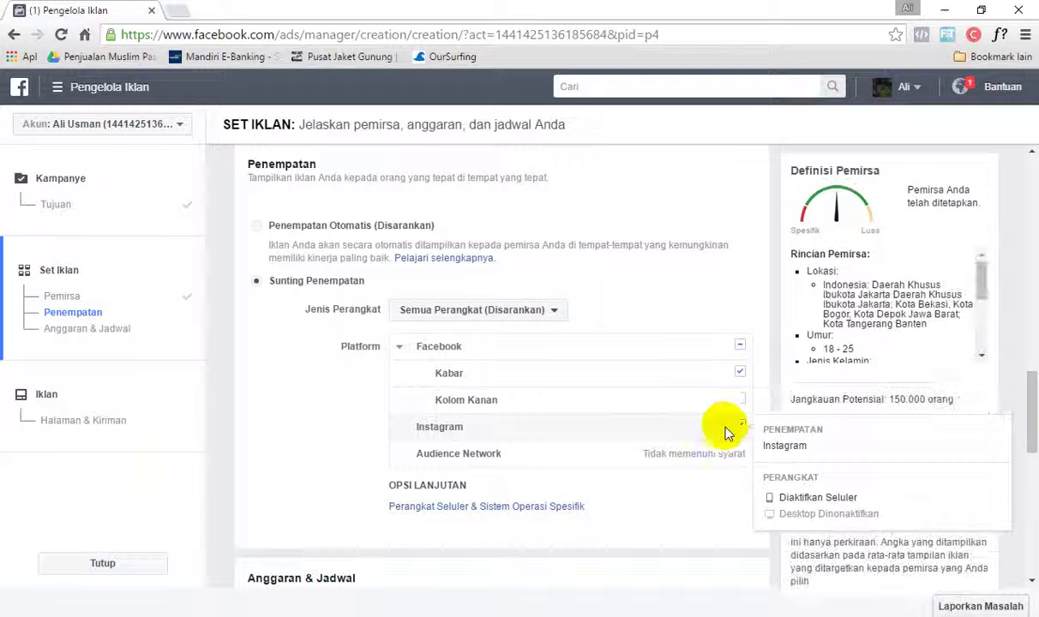
left_click(740, 423)
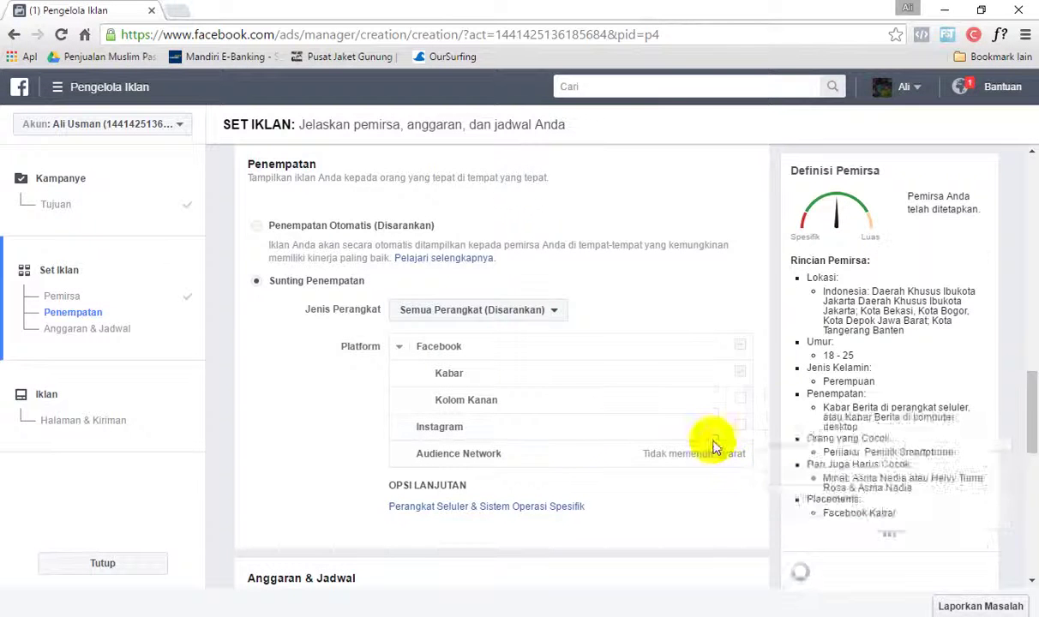
left_click(255, 225)
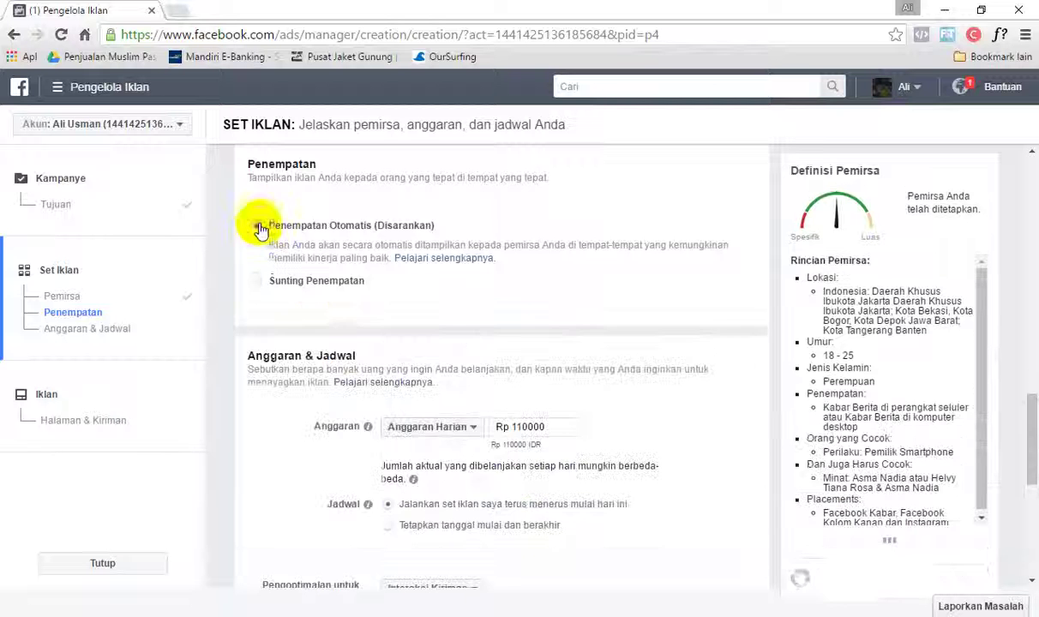
left_click(334, 283)
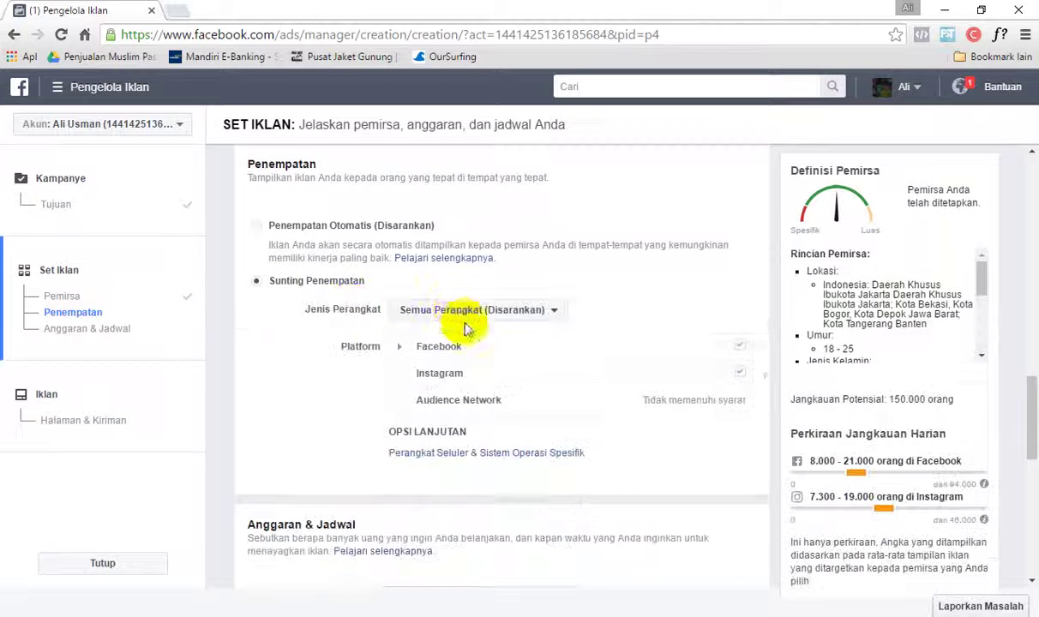
- Exclude Instagram and the Facebook Kolom Kanan from the placements
mouse_move(661, 377)
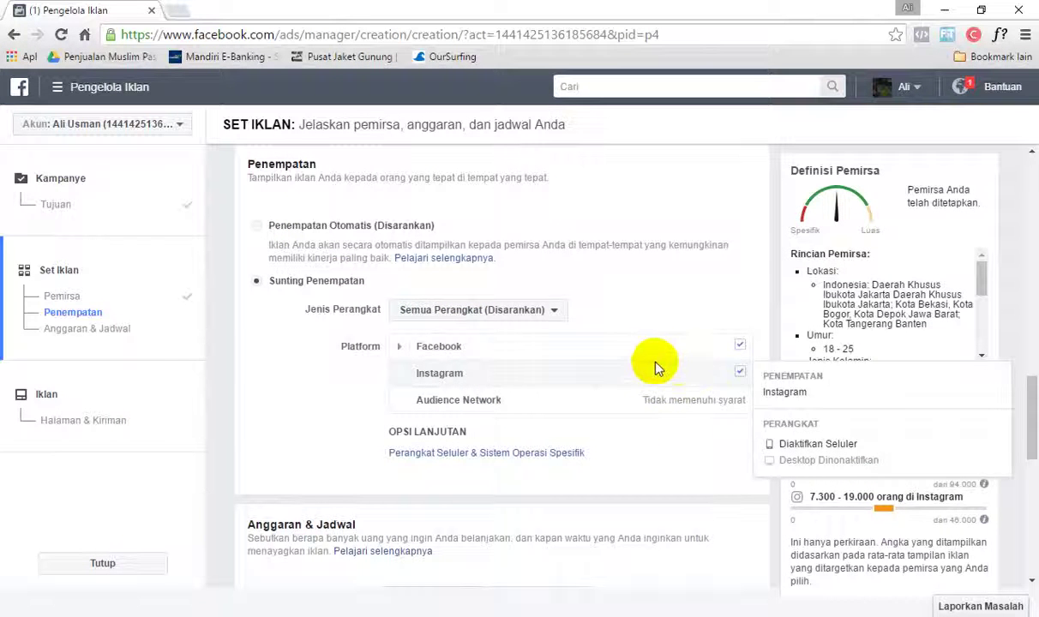
left_click(735, 375)
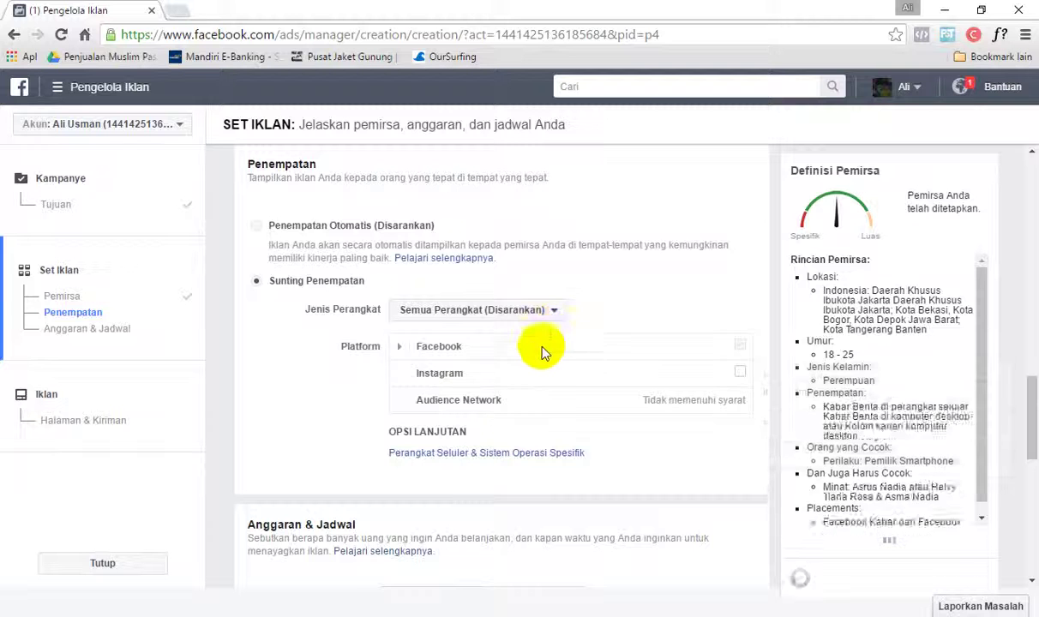
left_click(401, 347)
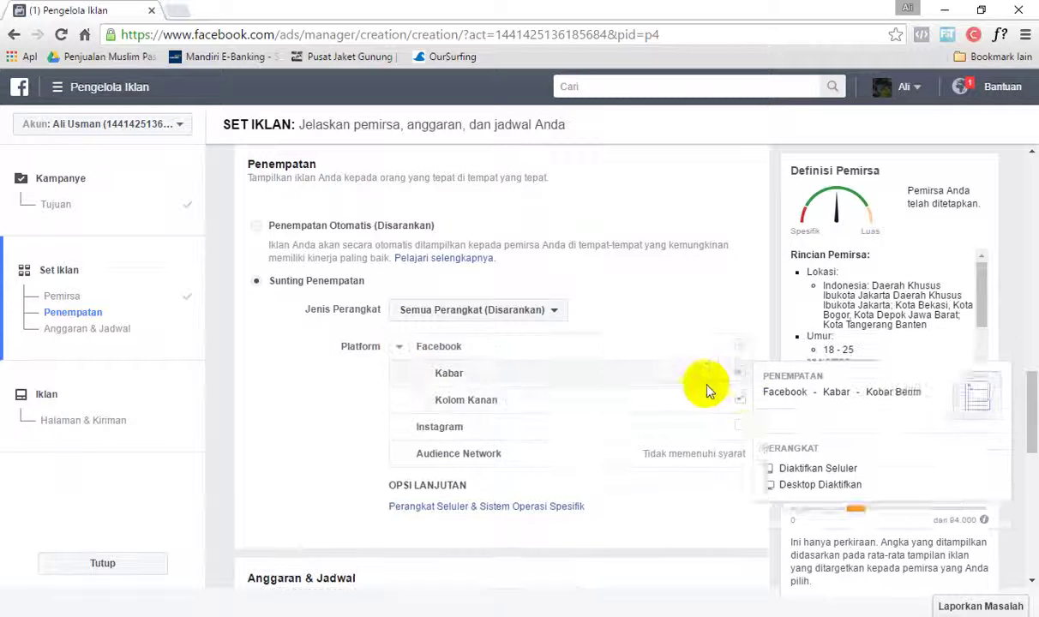
mouse_move(743, 401)
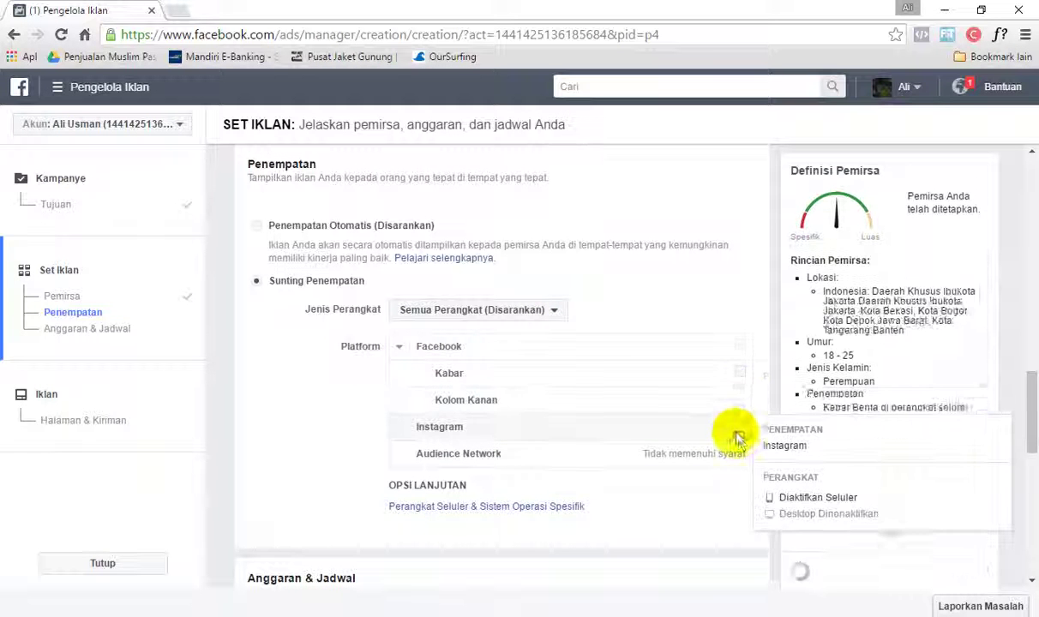
left_click(736, 400)
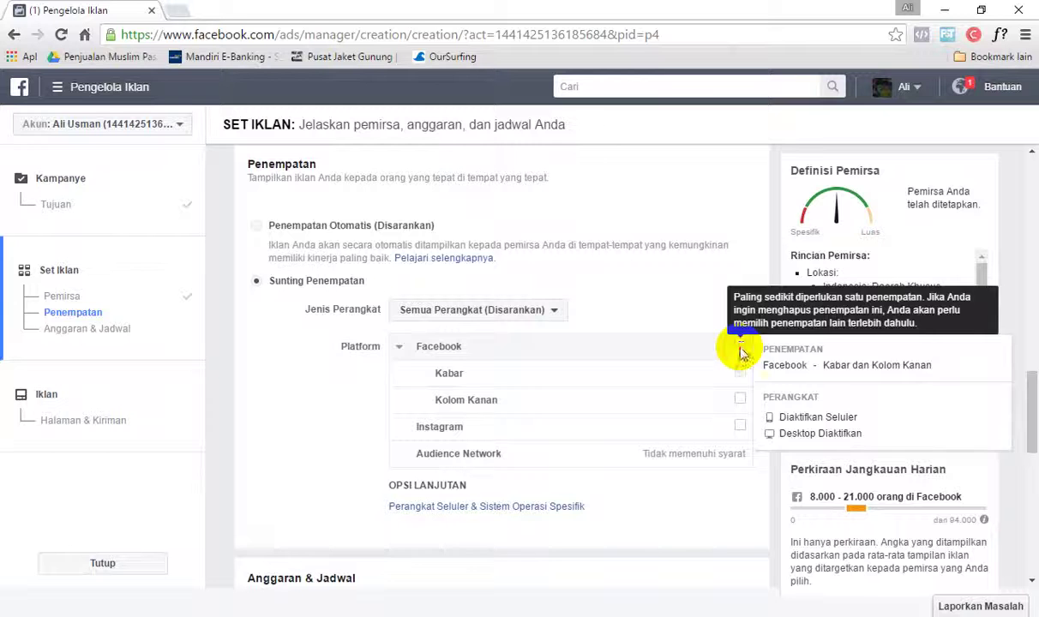
- Restrict the placement device type to Khusus Seluler and exclude Instagram, keeping only Facebook Kabar
left_click(394, 310)
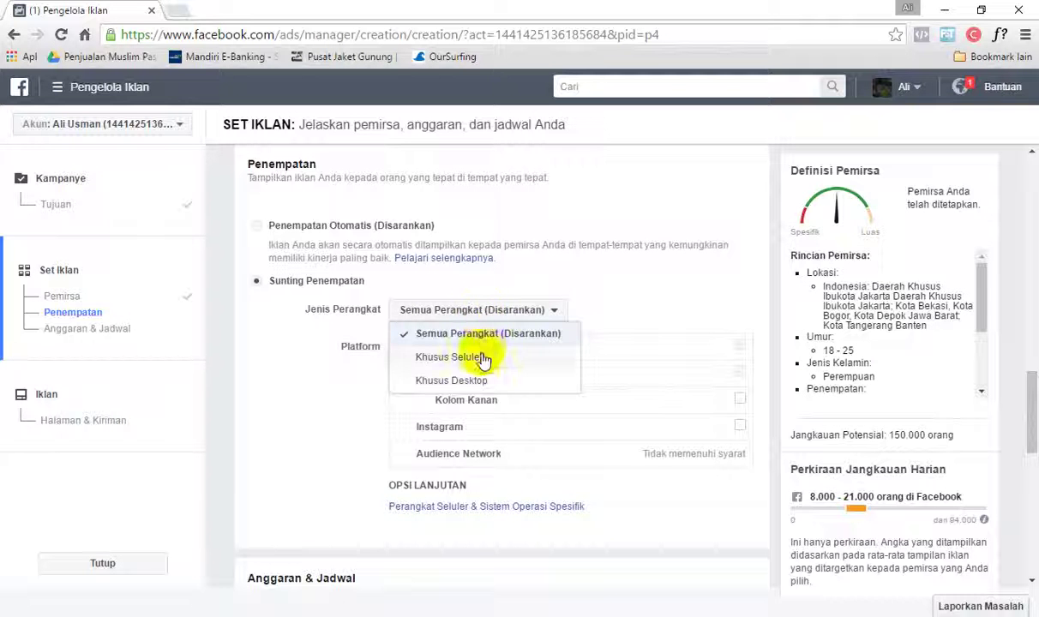
left_click(475, 360)
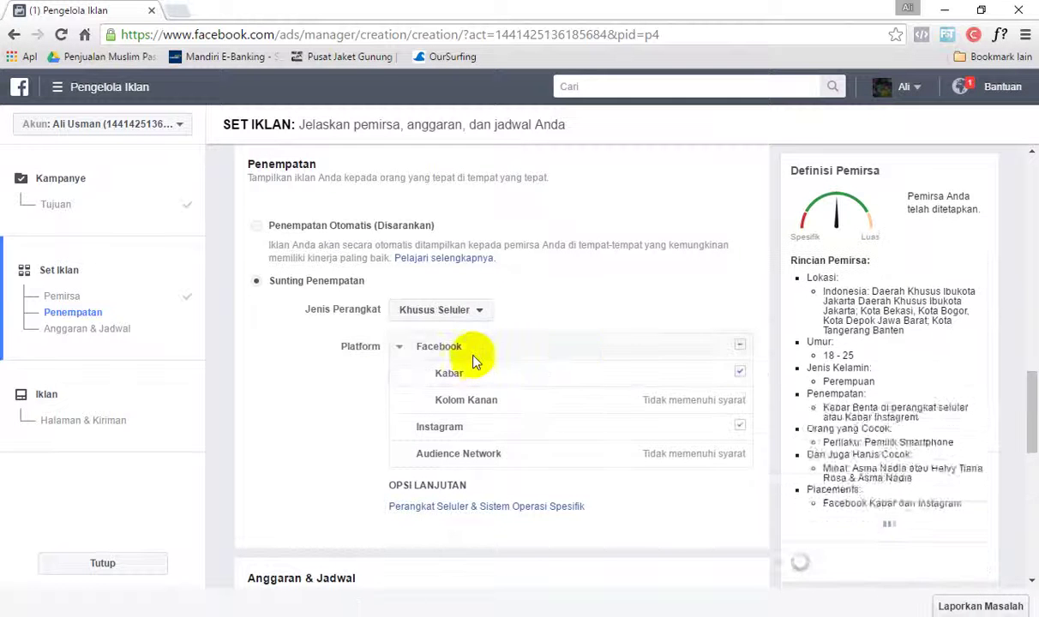
mouse_move(710, 400)
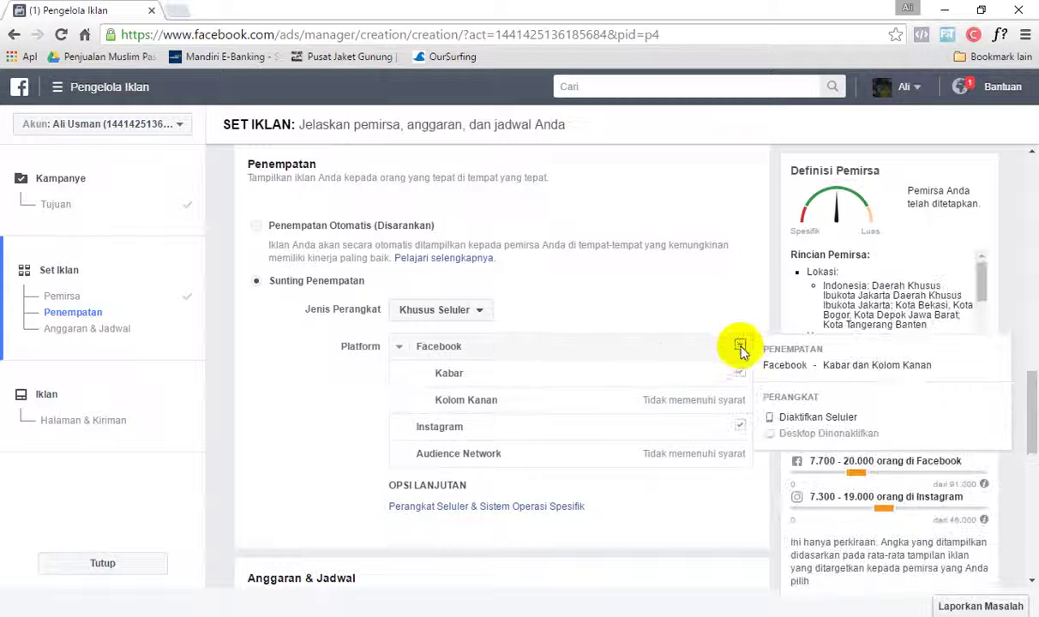
left_click(740, 348)
left_click(740, 373)
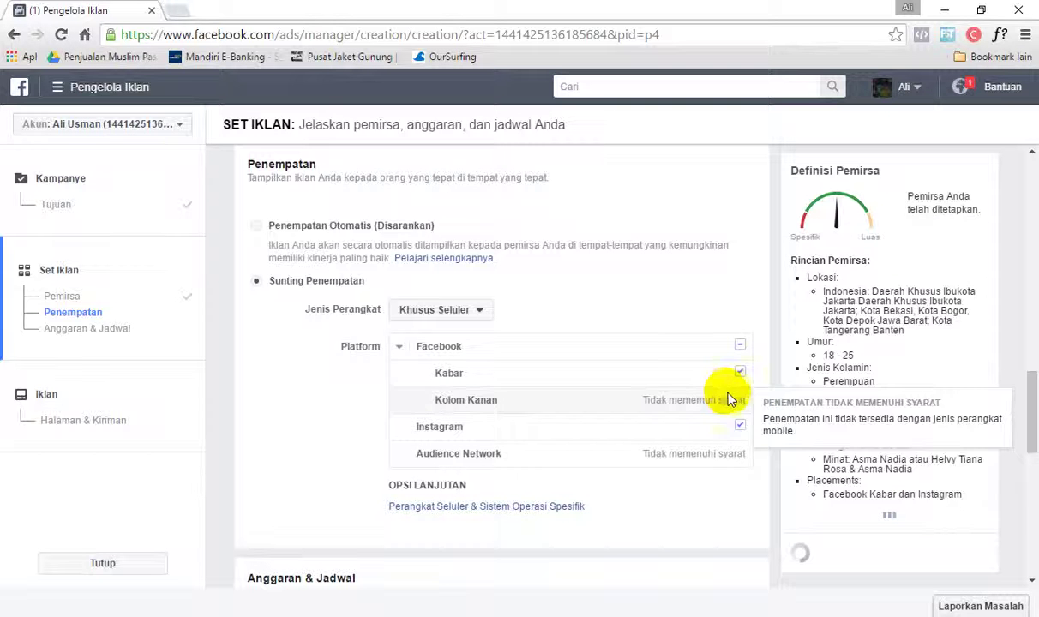
left_click(739, 427)
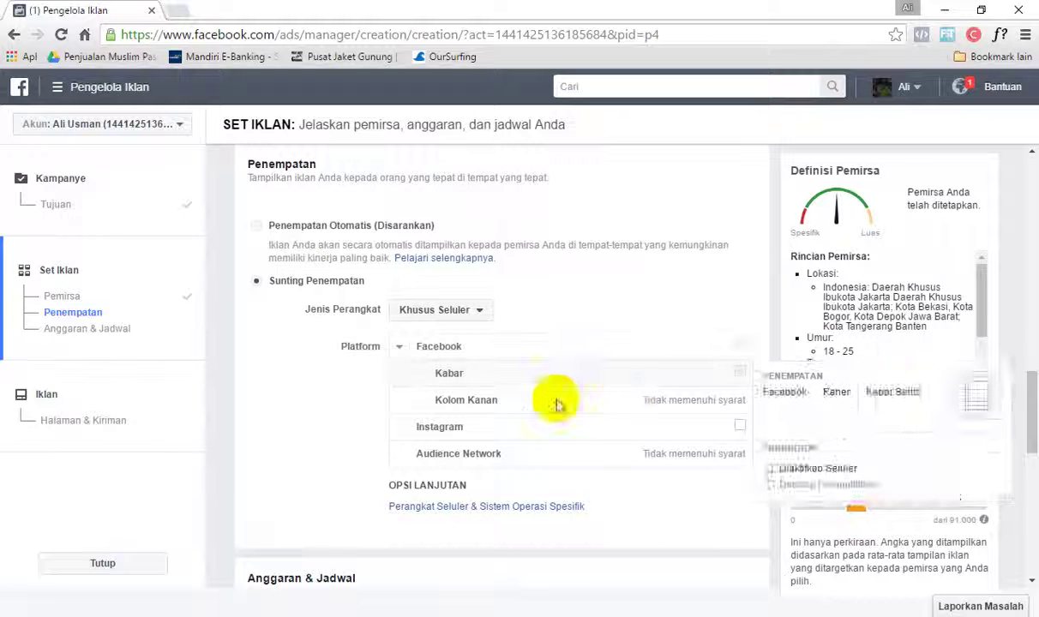
scroll(553, 405, "down", 2)
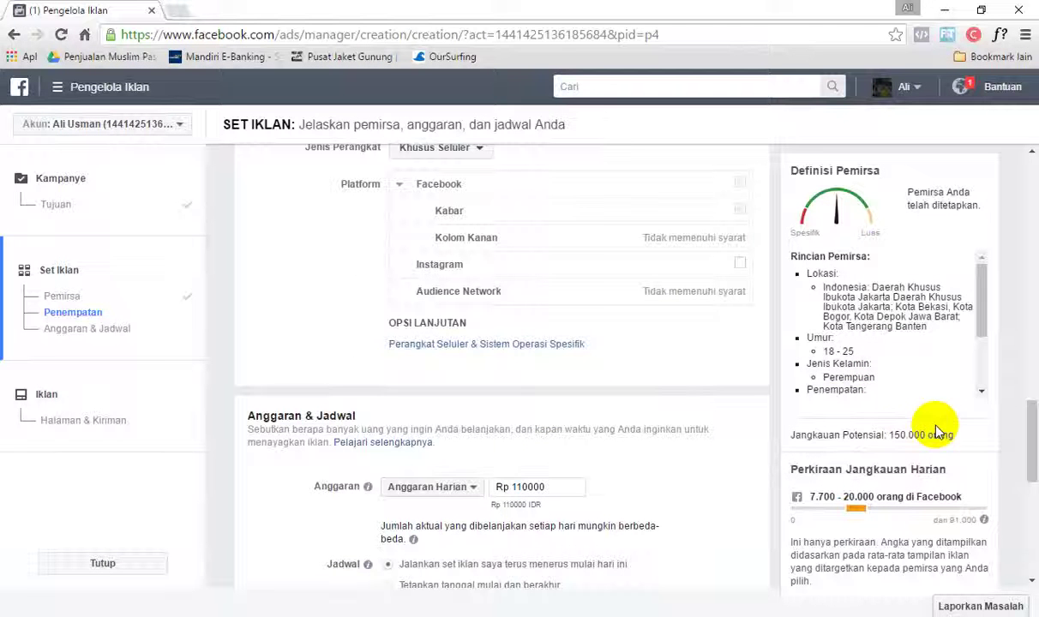
left_click(73, 314)
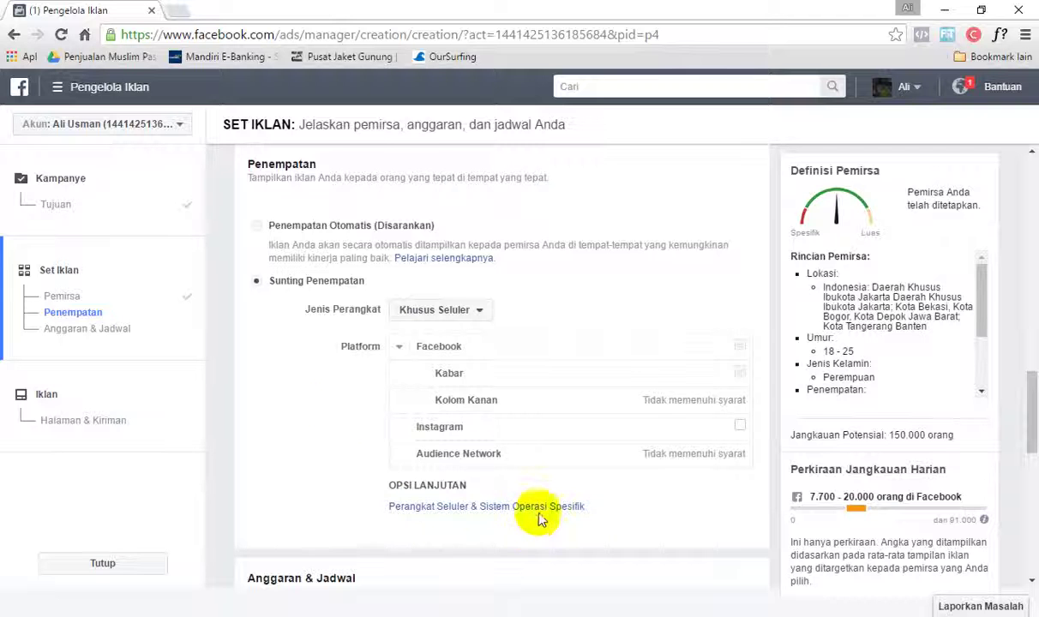
- Reveal the specific mobile device and operating system options, and go to the Anggaran & Jadwal section
left_click(540, 509)
scroll(601, 497, "down", 1)
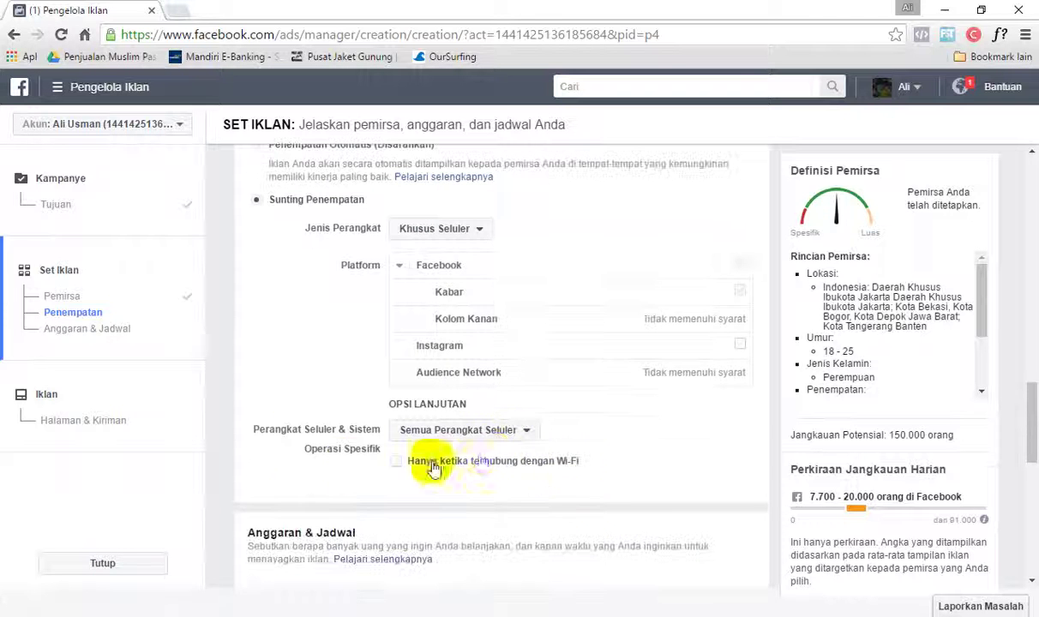
left_click(73, 330)
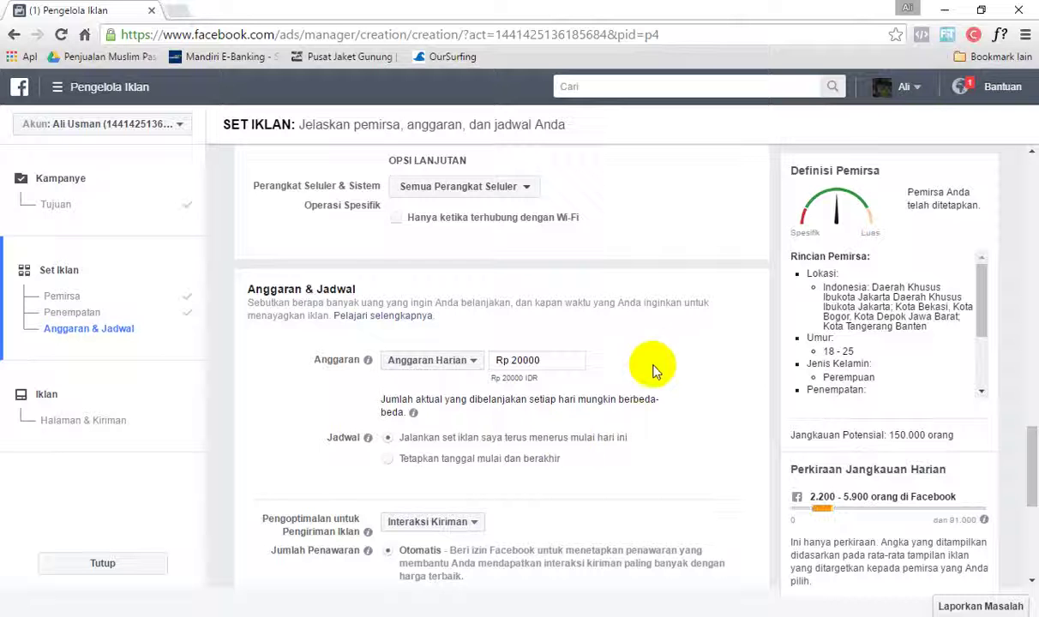
- Try a schedule with fixed start and end dates ending 31/8/2016, and return to running the ad set continuously from today
left_click(485, 461)
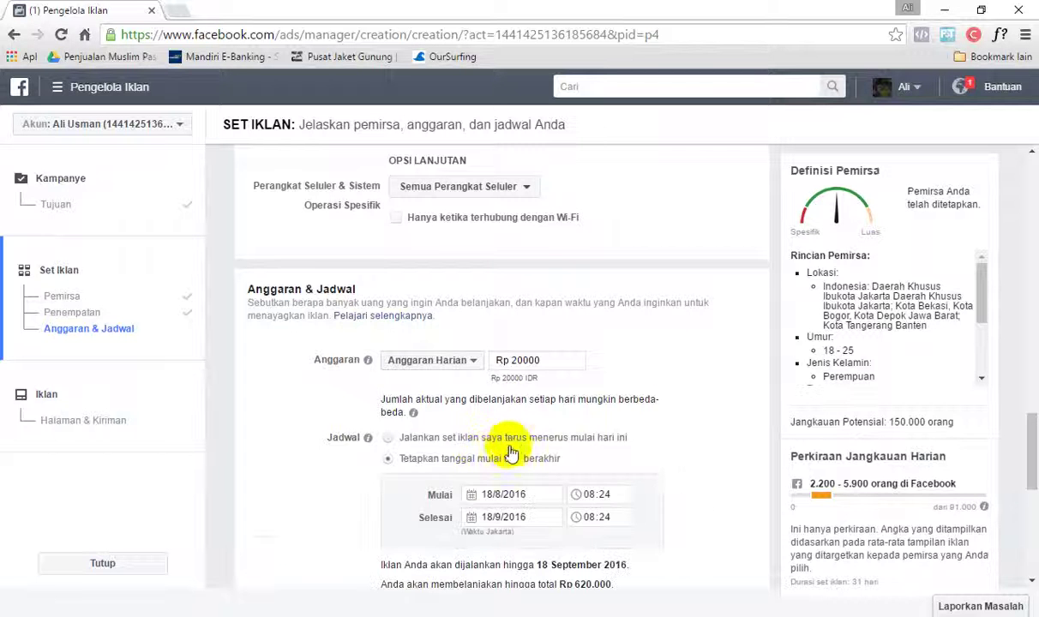
left_click(514, 439)
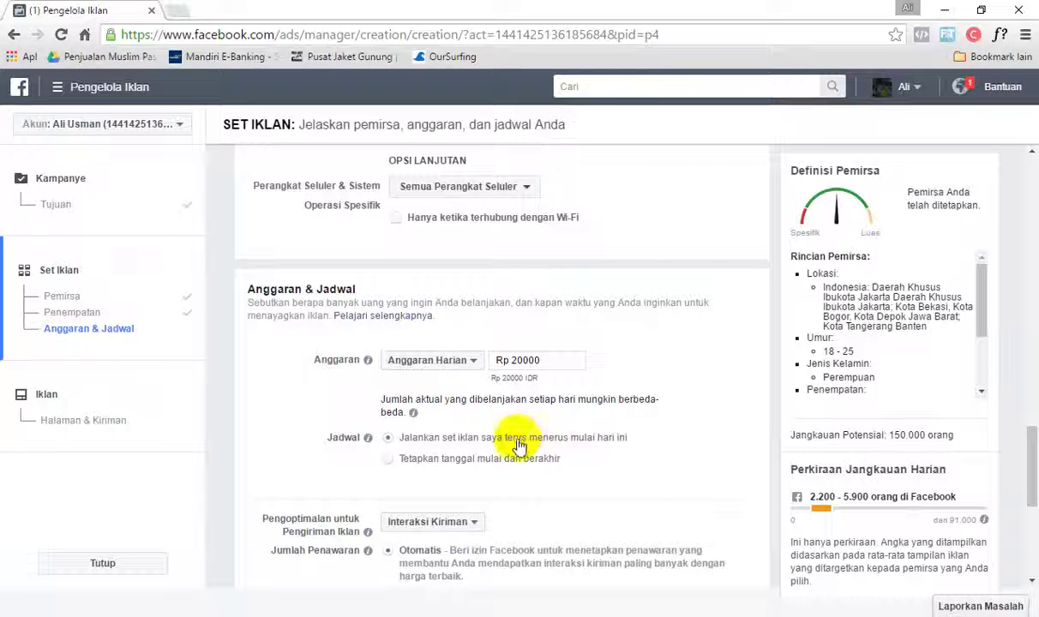
left_click(515, 461)
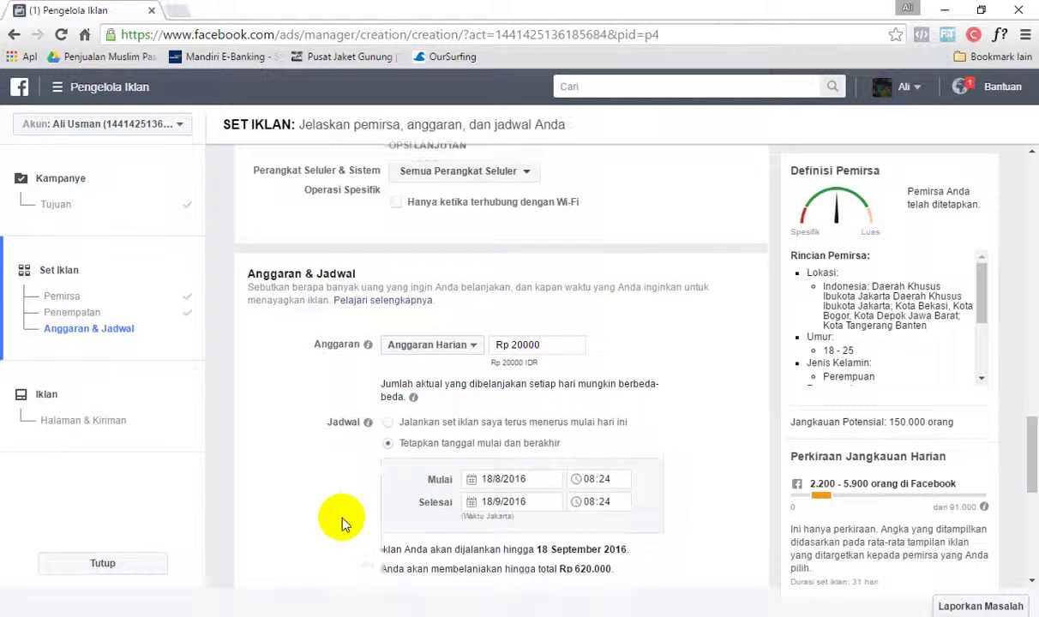
scroll(394, 446, "down", 1)
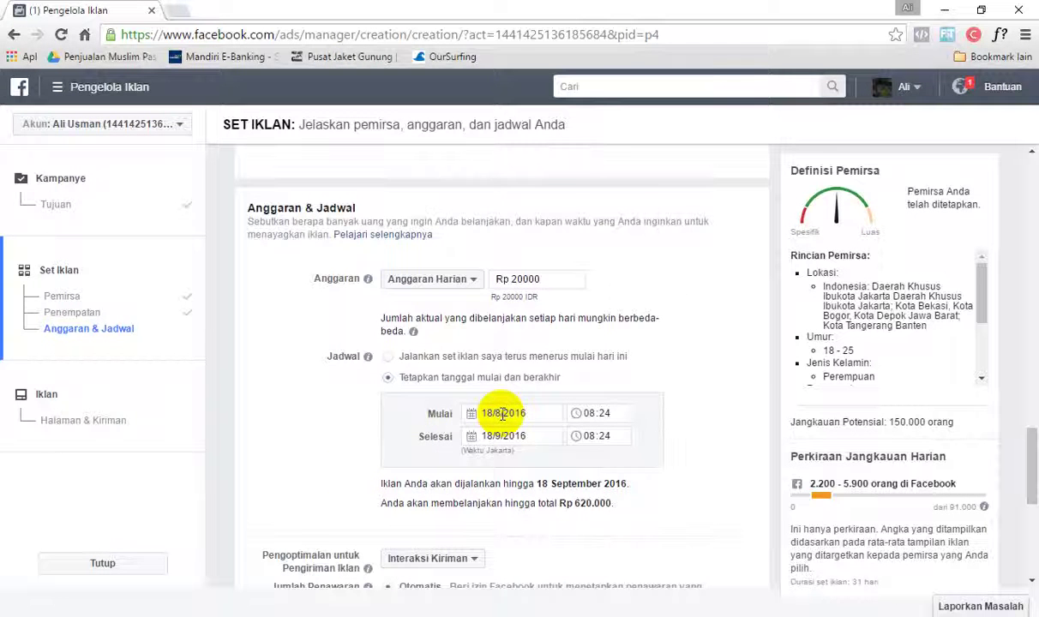
left_click(502, 414)
left_click(506, 436)
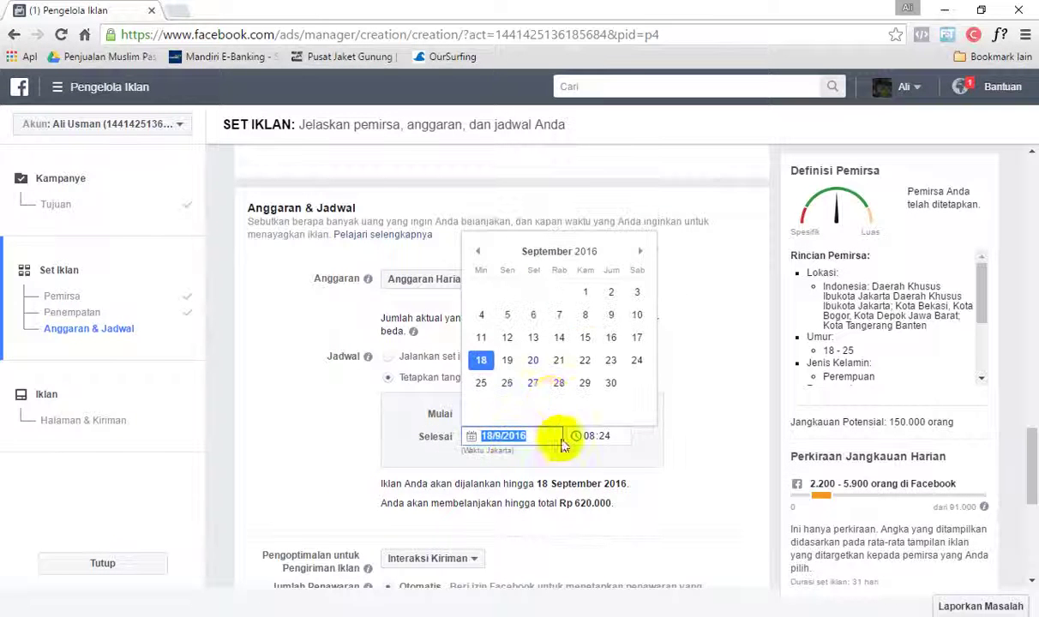
left_click(485, 251)
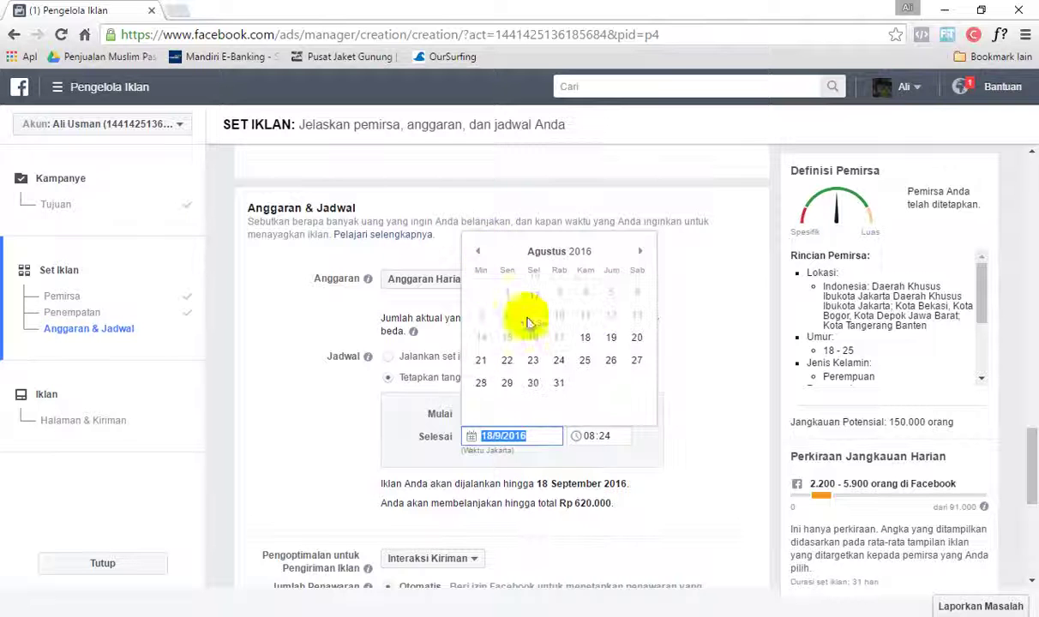
left_click(559, 382)
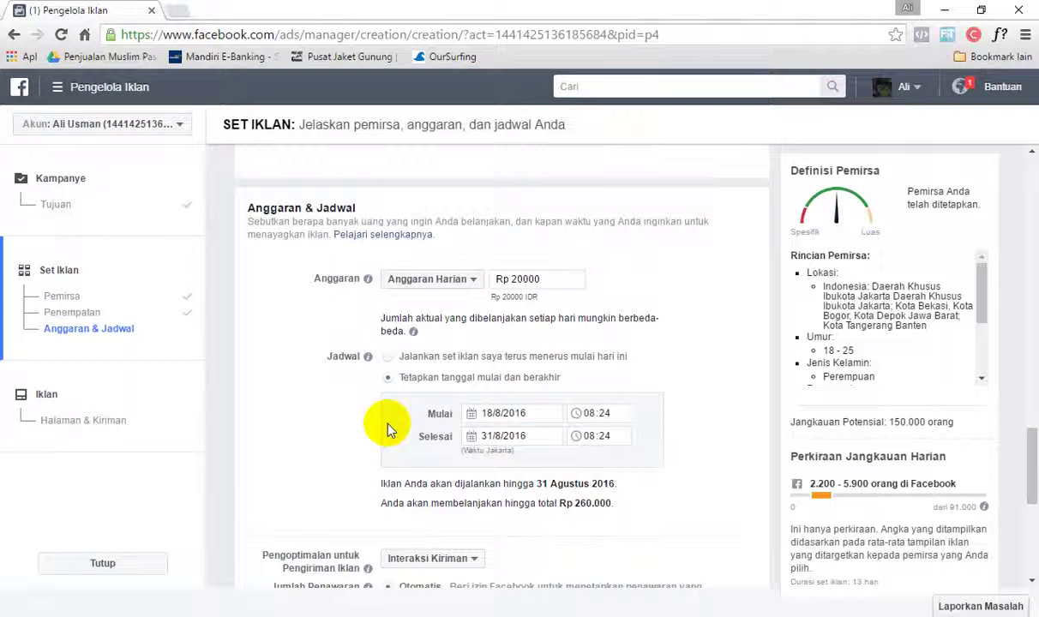
left_click(388, 358)
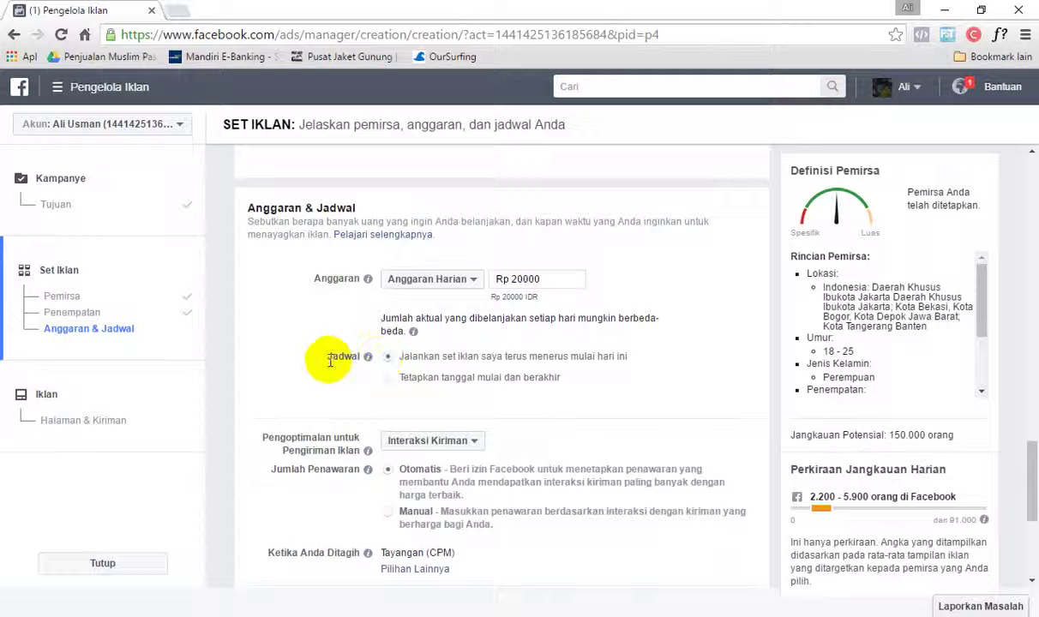
- Rename the ad set as Iklan AQ
scroll(282, 356, "down", 1)
scroll(429, 412, "down", 1)
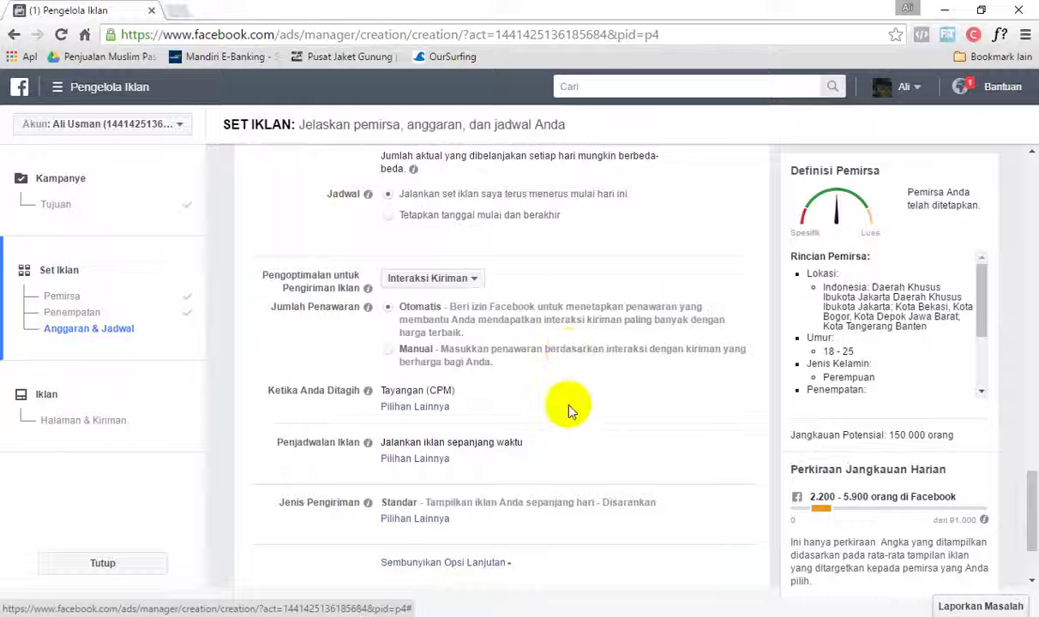
scroll(568, 421, "down", 2)
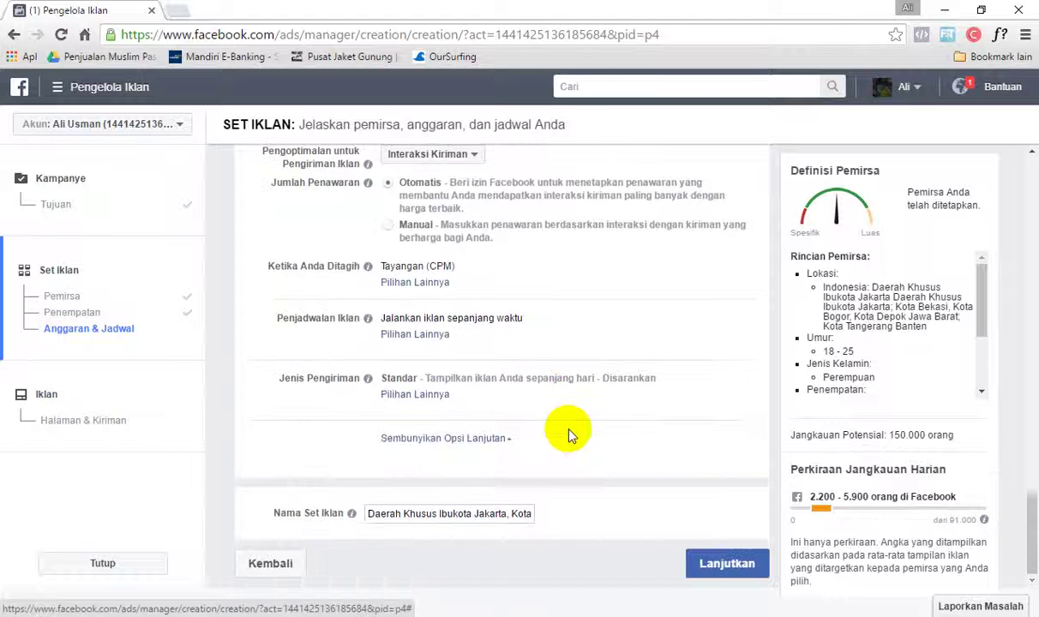
scroll(568, 433, "up", 2)
scroll(568, 433, "down", 2)
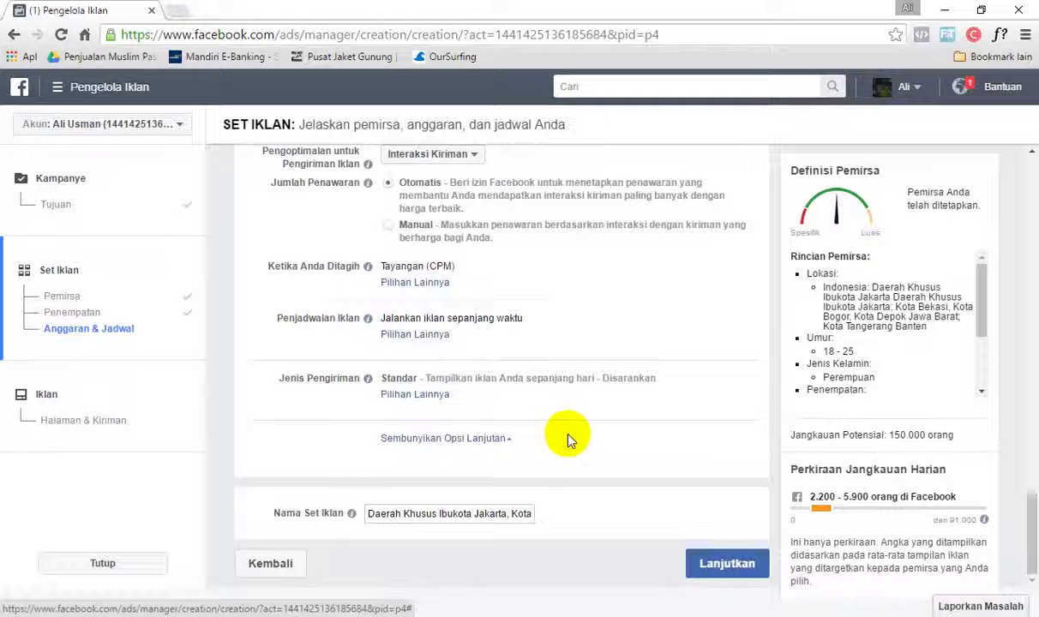
left_click(522, 514)
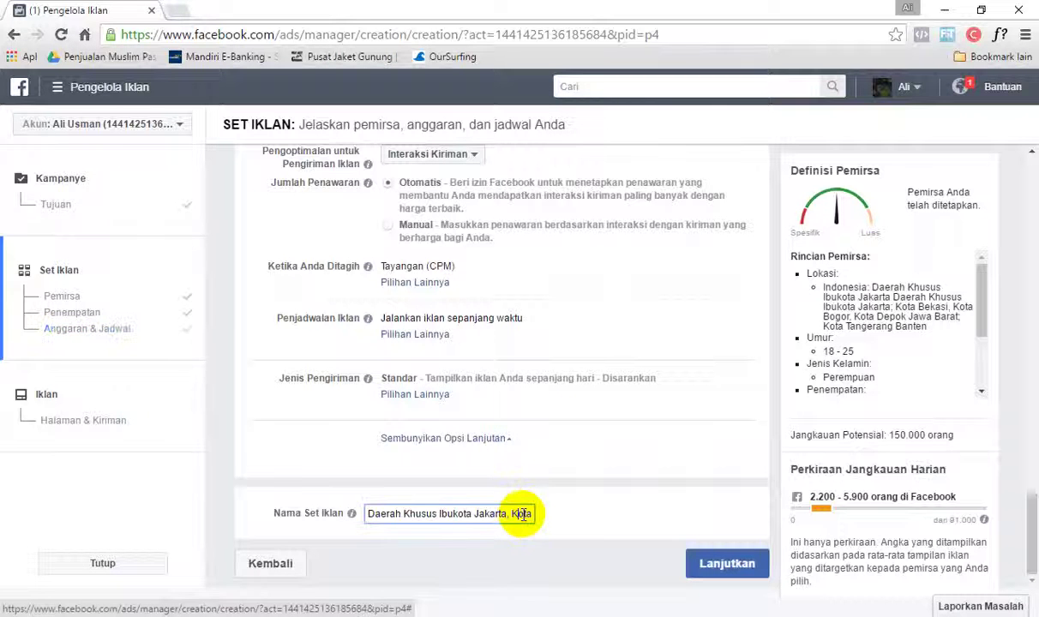
key("ctrl+a")
key("BackSpace")
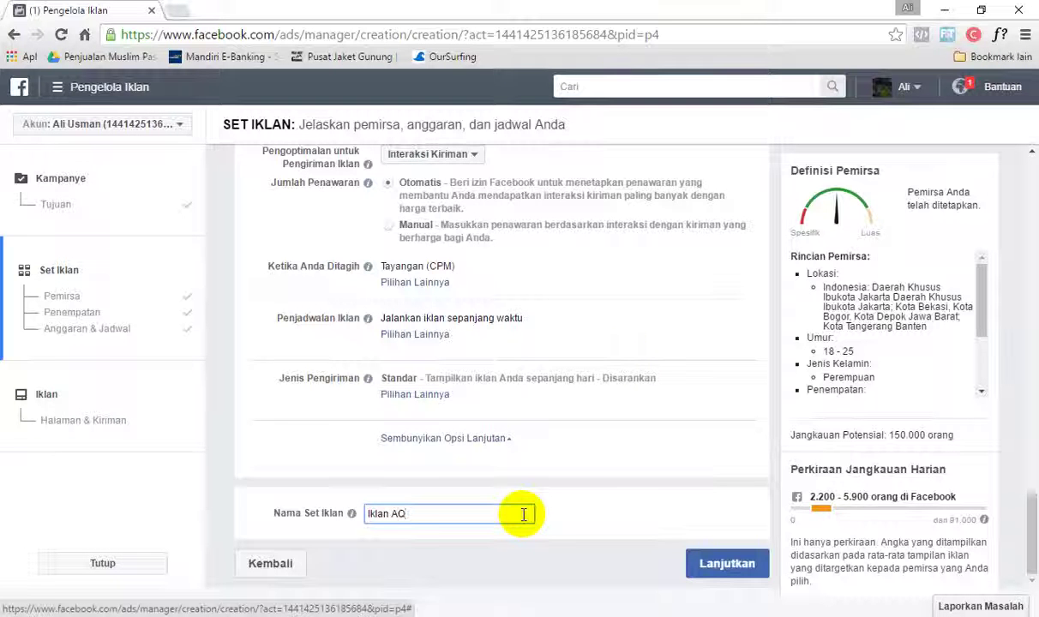
- Review the audience's locations, age, gender and detailed targeting, including the suggested additional interests
scroll(600, 394, "up", 10)
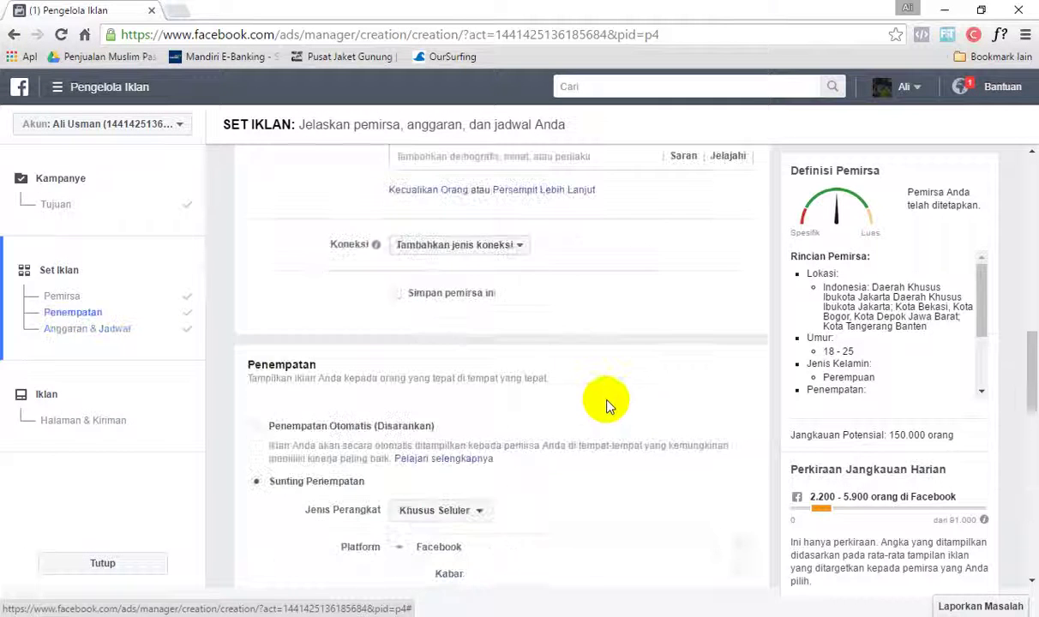
scroll(606, 404, "up", 6)
scroll(592, 396, "up", 3)
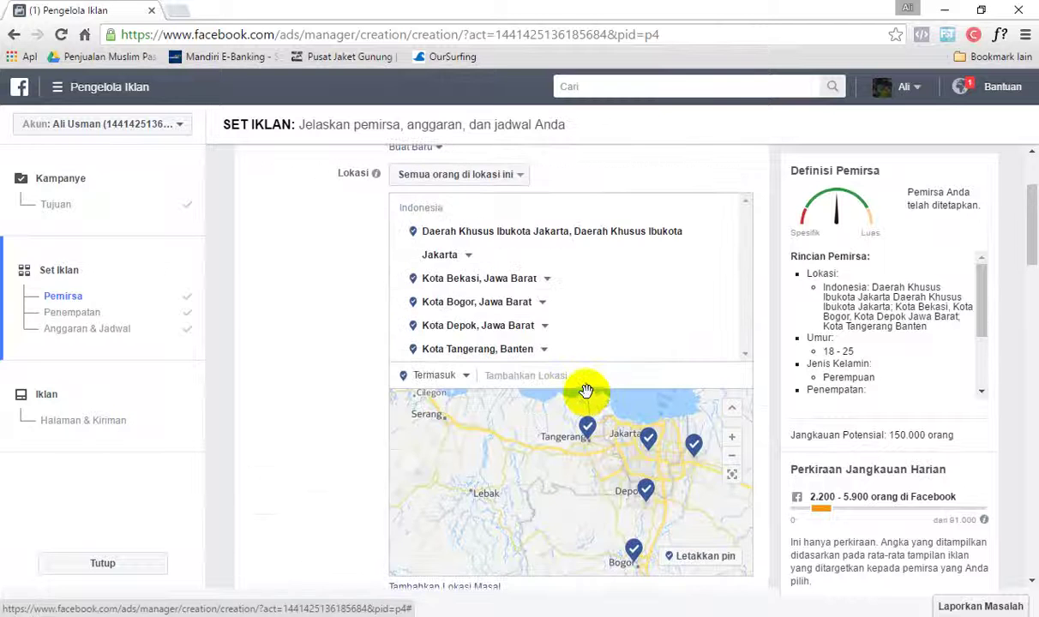
scroll(574, 257, "down", 4)
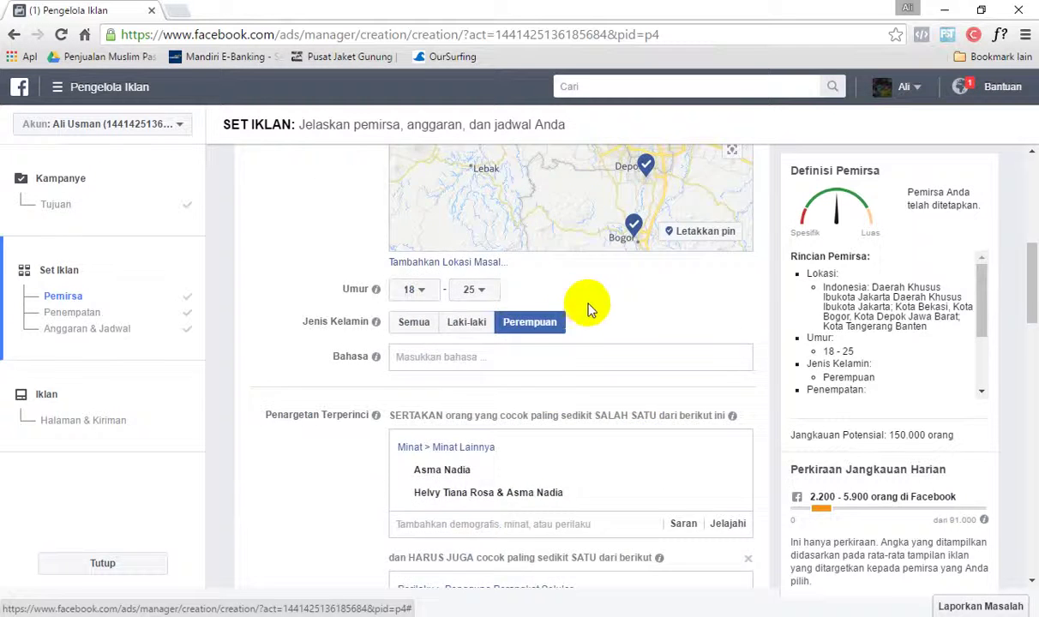
scroll(590, 309, "down", 2)
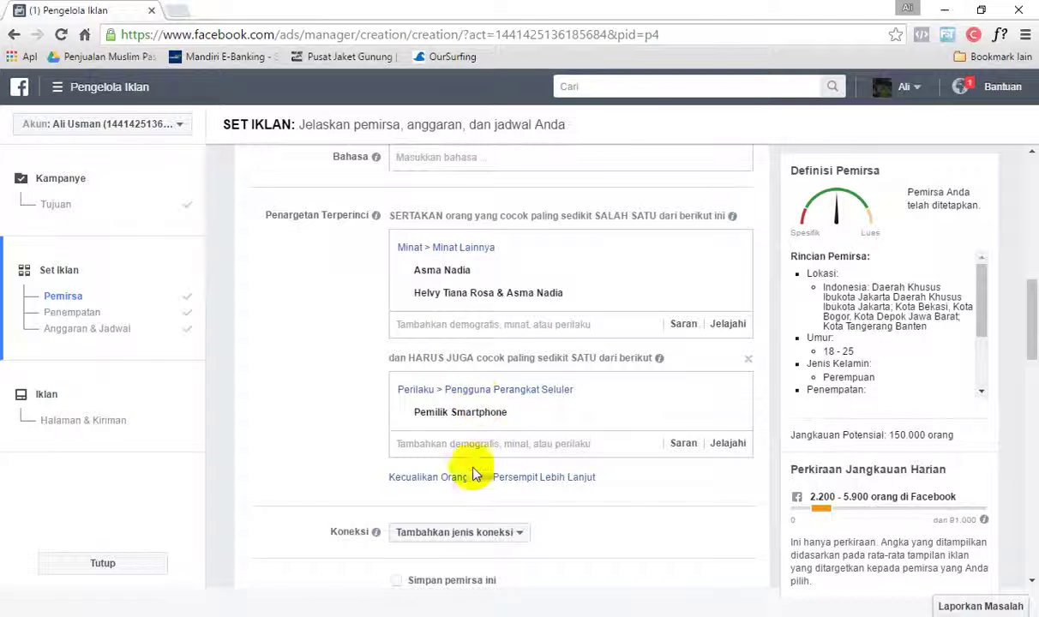
left_click(456, 323)
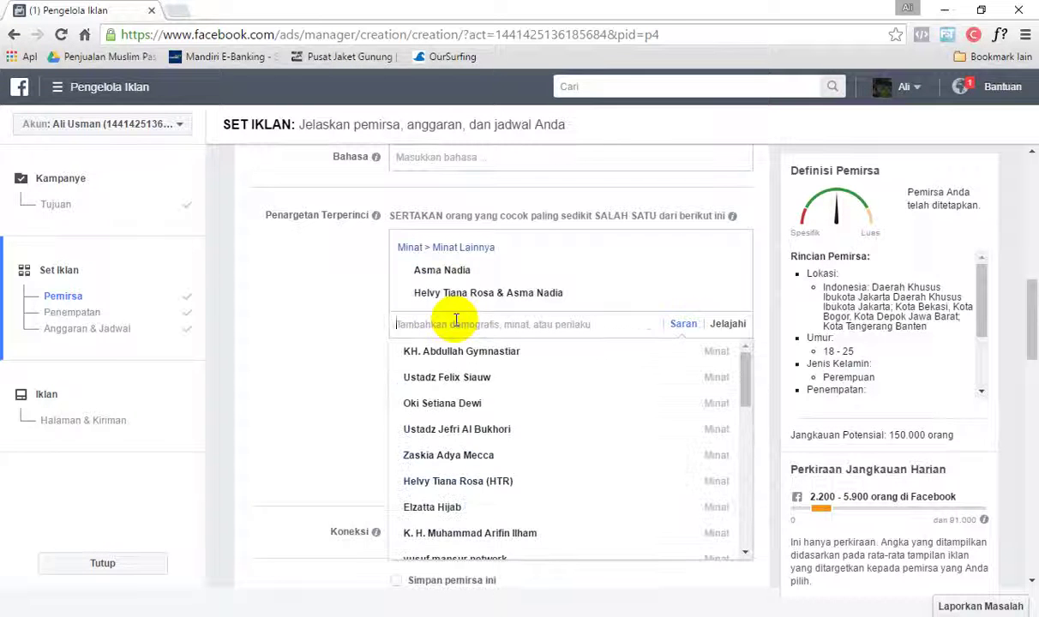
left_click(367, 333)
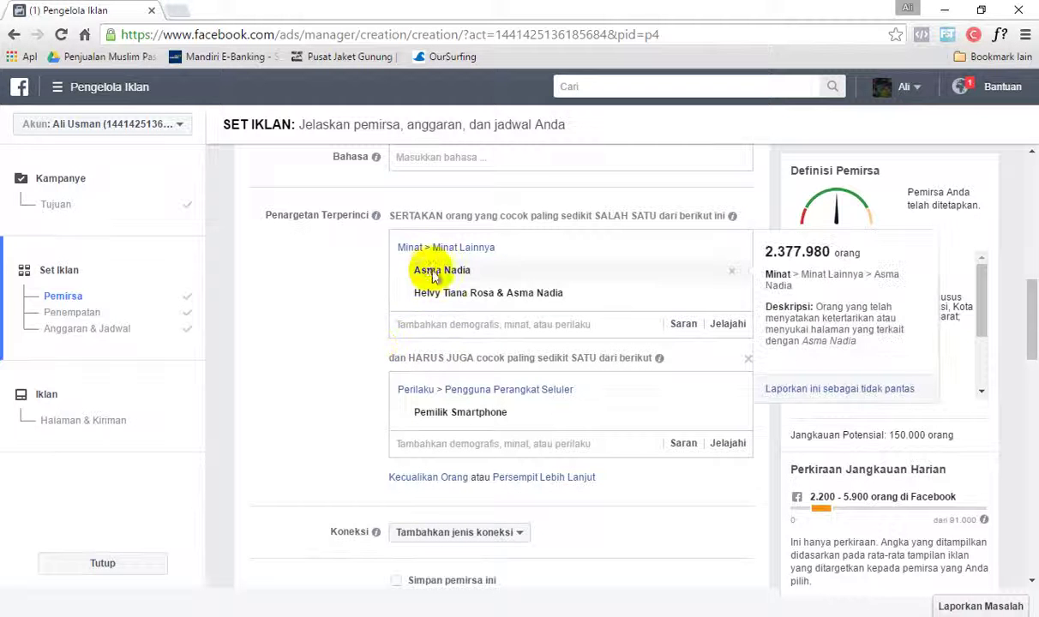
mouse_move(487, 289)
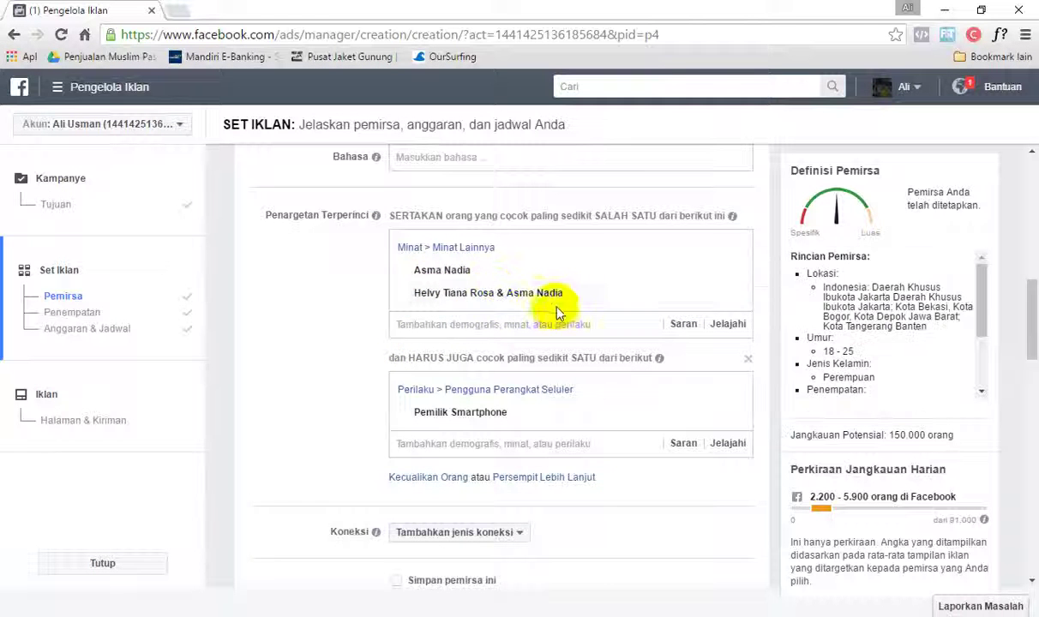
- Change the placement device type to Khusus Desktop and exclude the Facebook Kolom Kanan placement
scroll(421, 489, "down", 4)
scroll(424, 484, "down", 4)
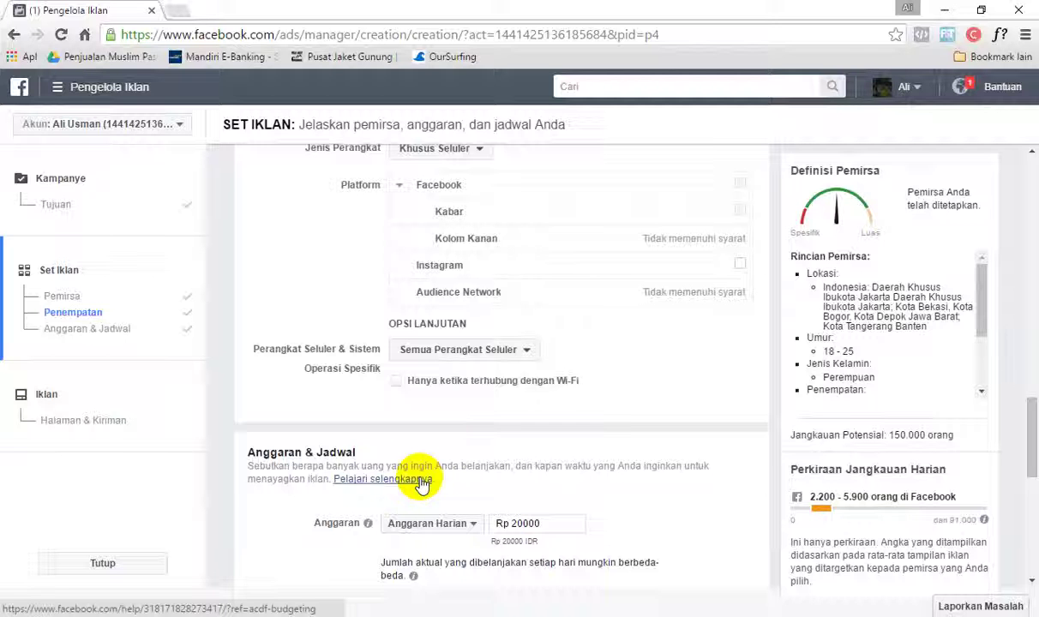
scroll(372, 408, "up", 1)
mouse_move(504, 319)
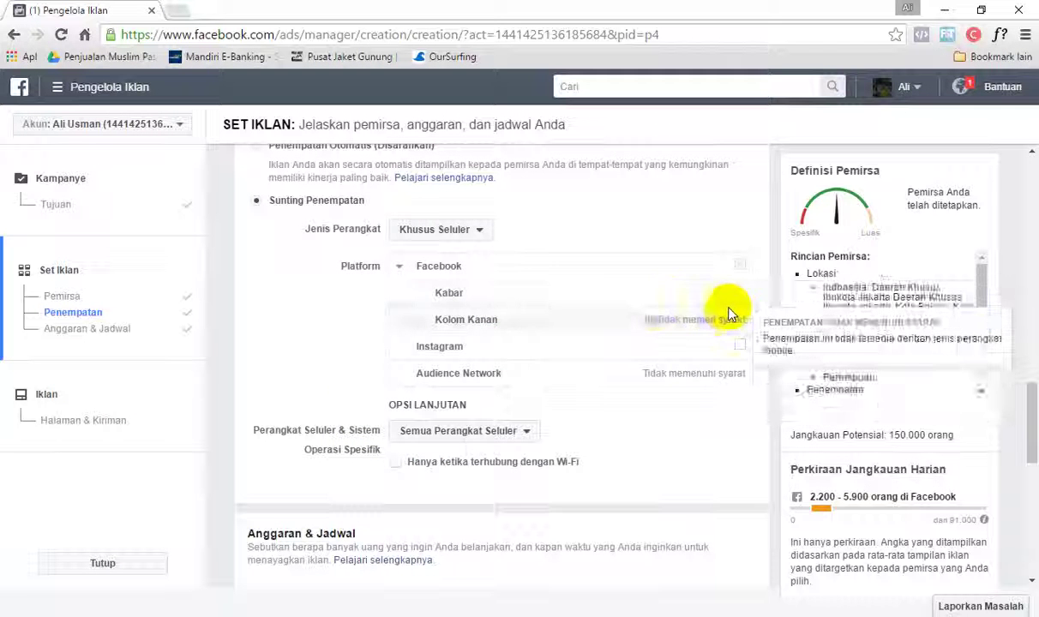
left_click(477, 242)
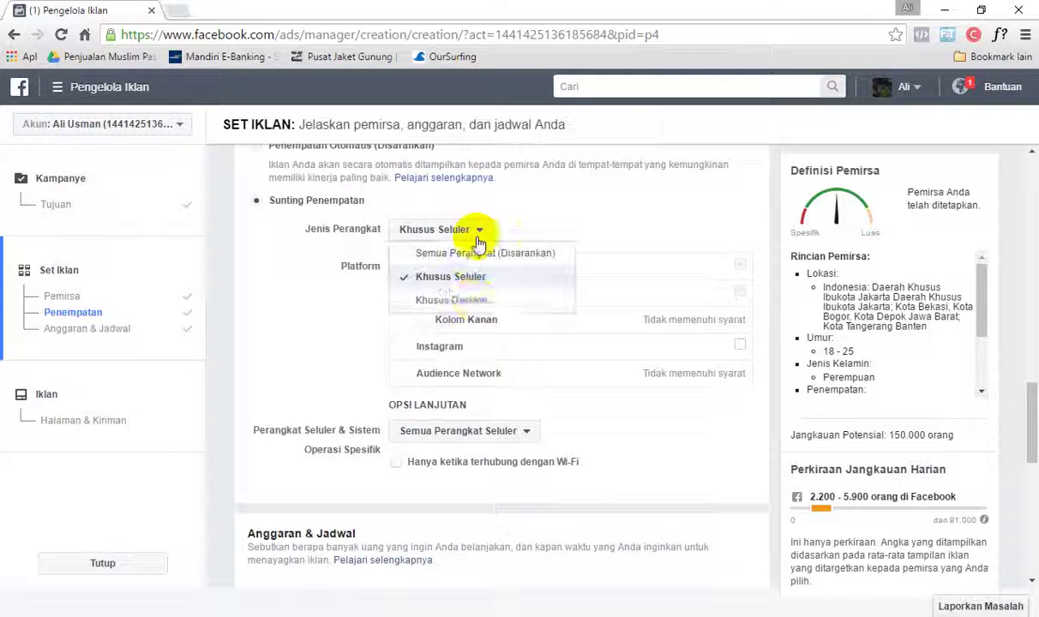
left_click(477, 301)
mouse_move(648, 294)
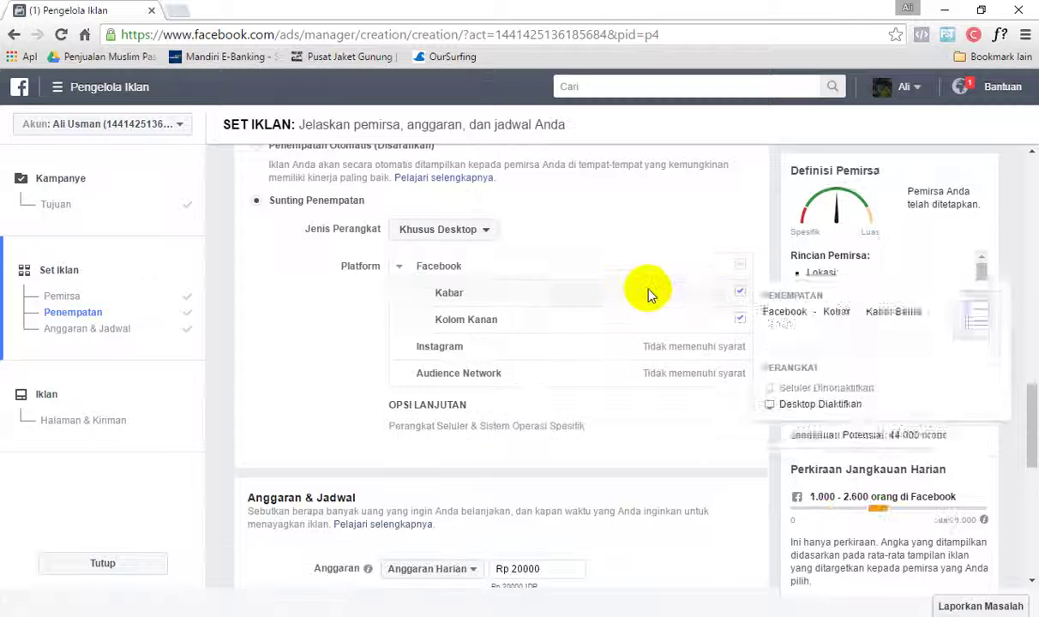
left_click(740, 319)
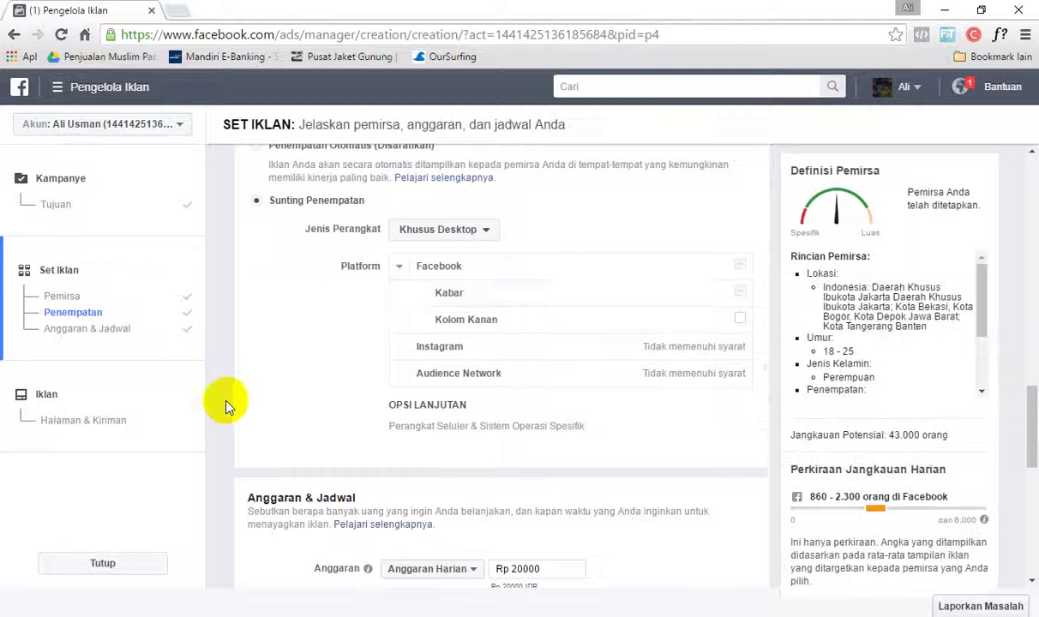
- Check the budget, schedule and ad set name, and continue to the Halaman & Kiriman stage of the ad
scroll(228, 407, "down", 6)
scroll(522, 248, "up", 4)
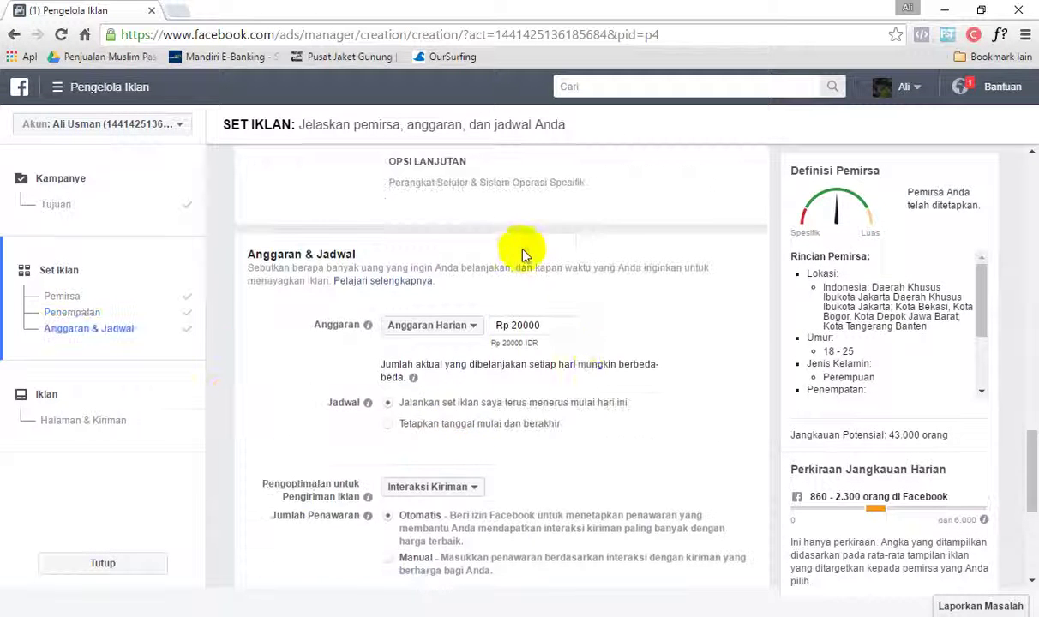
scroll(607, 390, "down", 4)
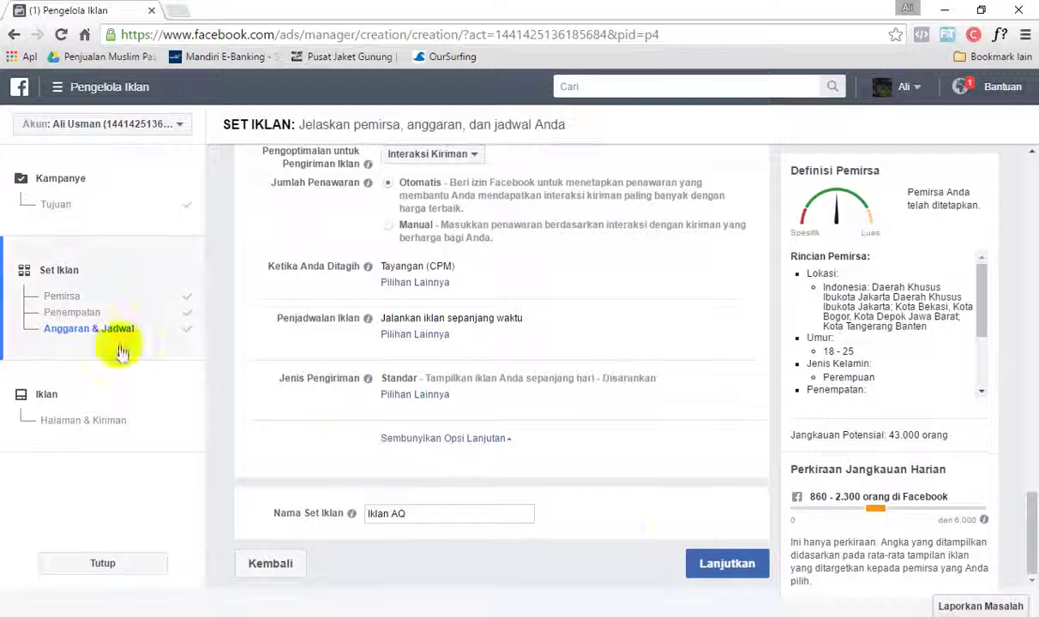
left_click(710, 572)
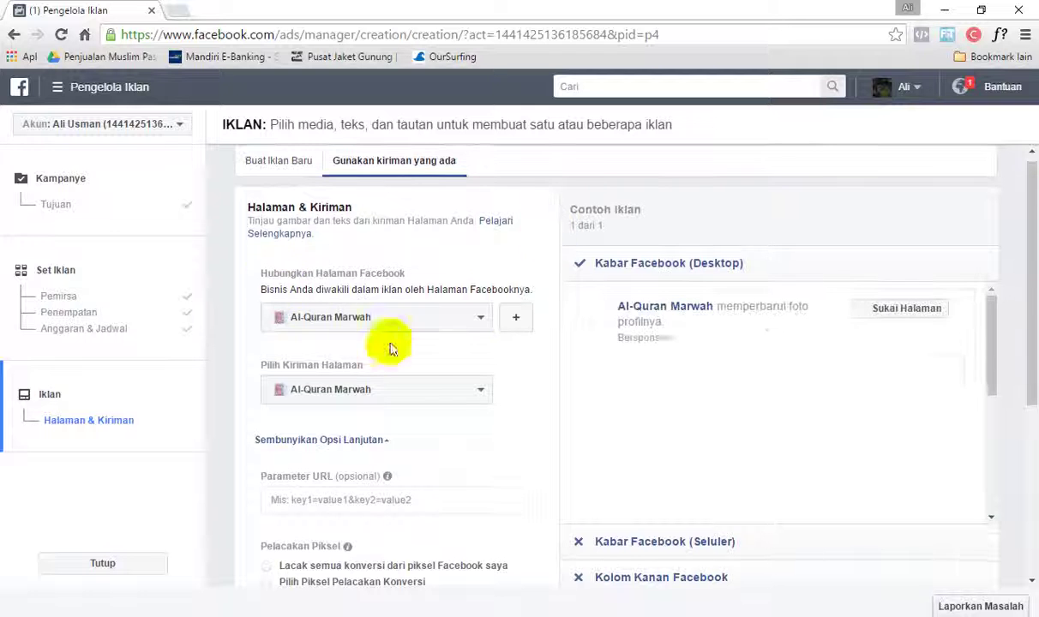
- Search the Facebook pages for "mu" and connect the ad to the Muslim Pasaraya page
left_click(464, 325)
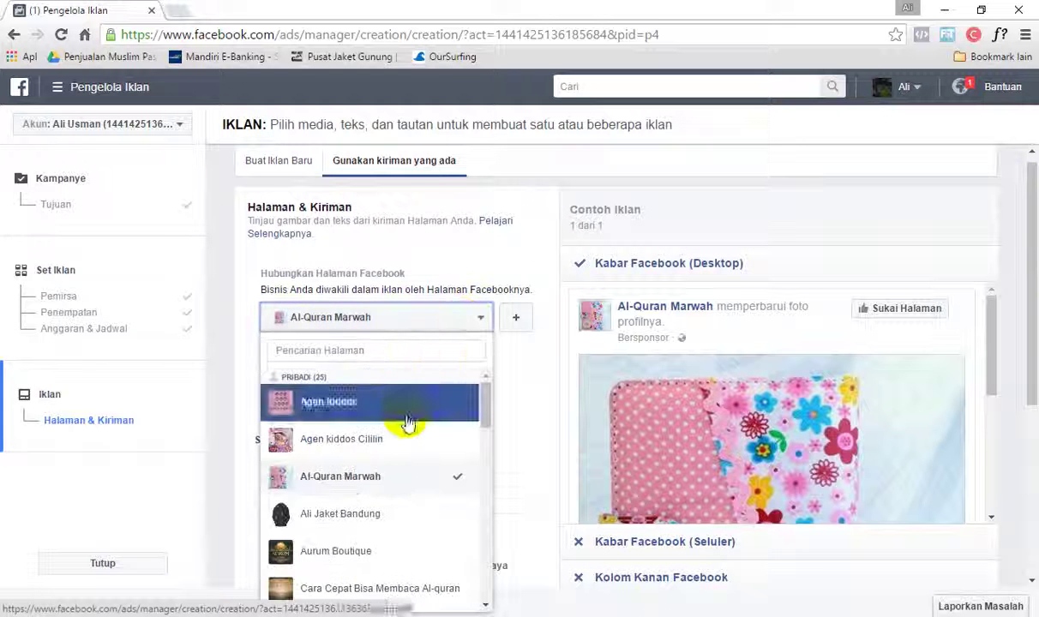
type("mu")
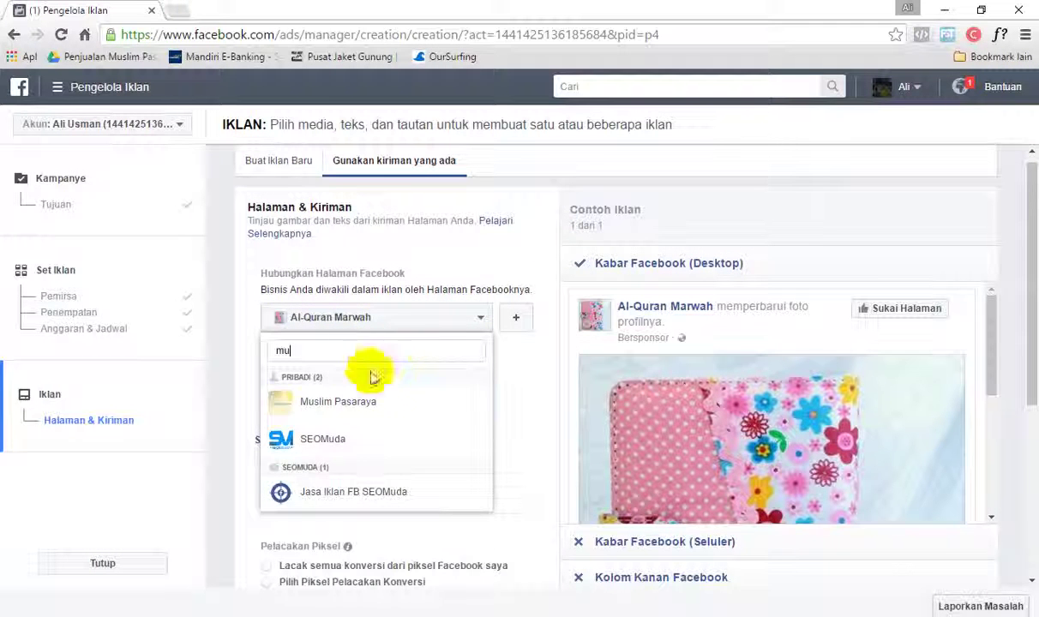
left_click(372, 406)
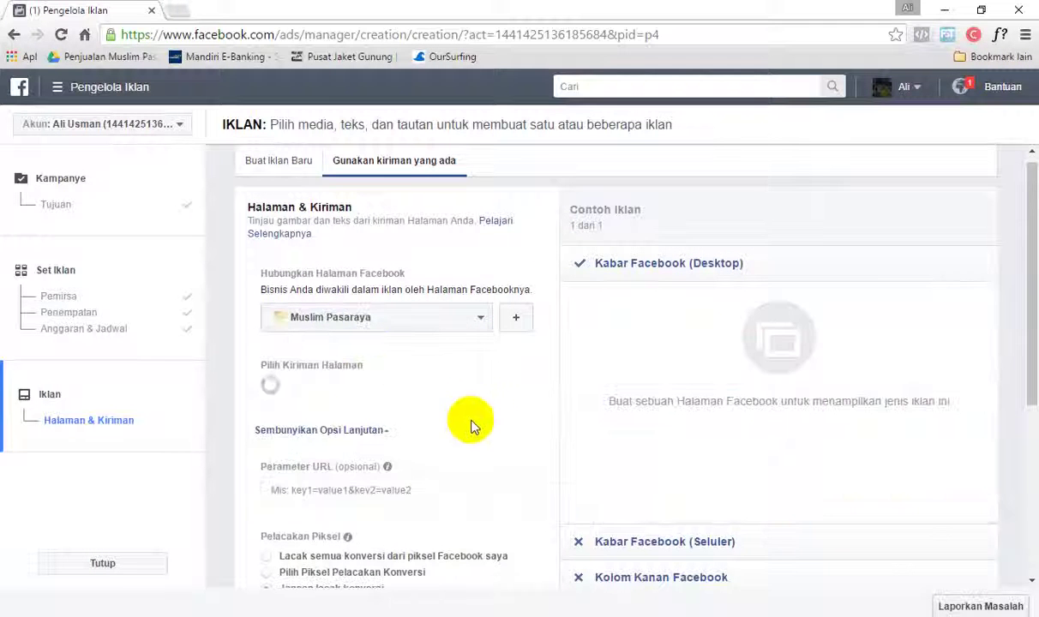
- Choose the existing page post beginning "Mari tambah penghasilan anda dengan menjadi Reseller kami" as the ad's post
left_click(422, 389)
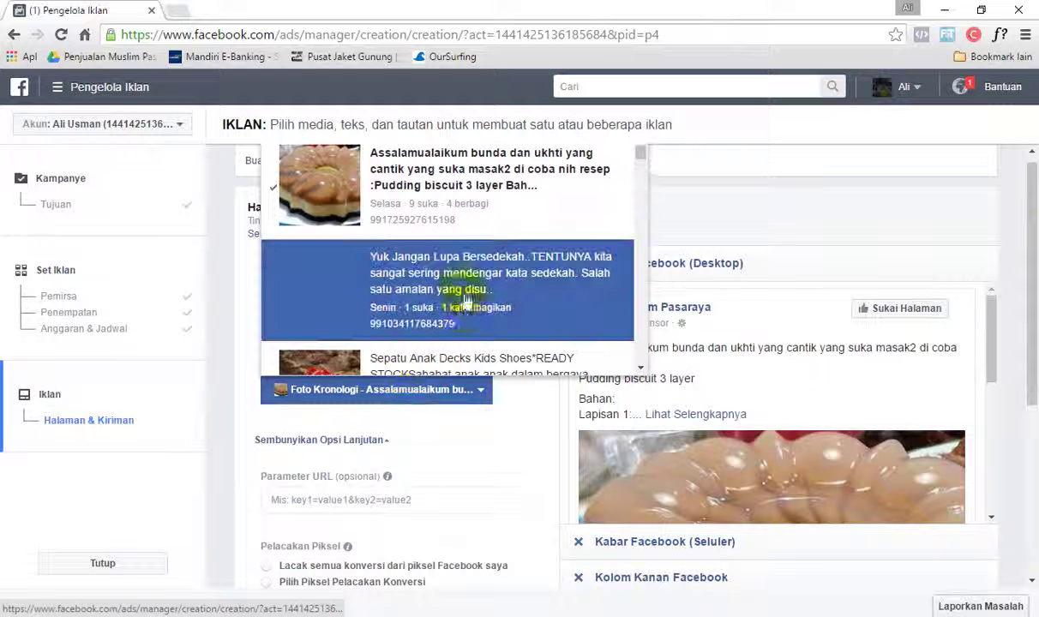
scroll(464, 326, "down", 3)
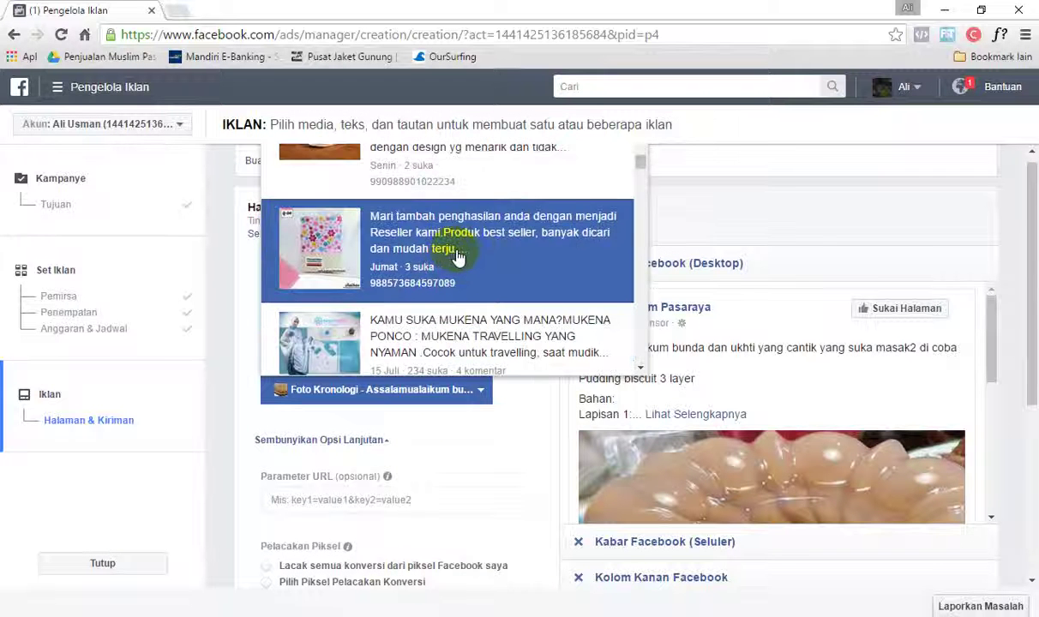
left_click(514, 261)
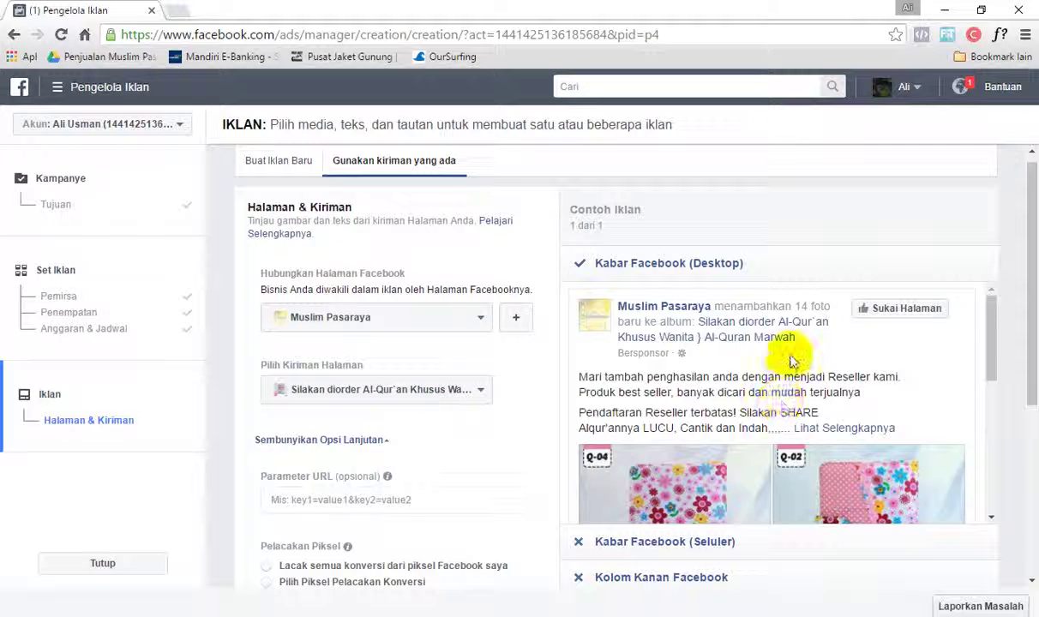
- Examine the Kabar Facebook (Desktop) preview of the chosen post, the pixel tracking options and the order options below
scroll(793, 362, "down", 2)
scroll(793, 362, "up", 2)
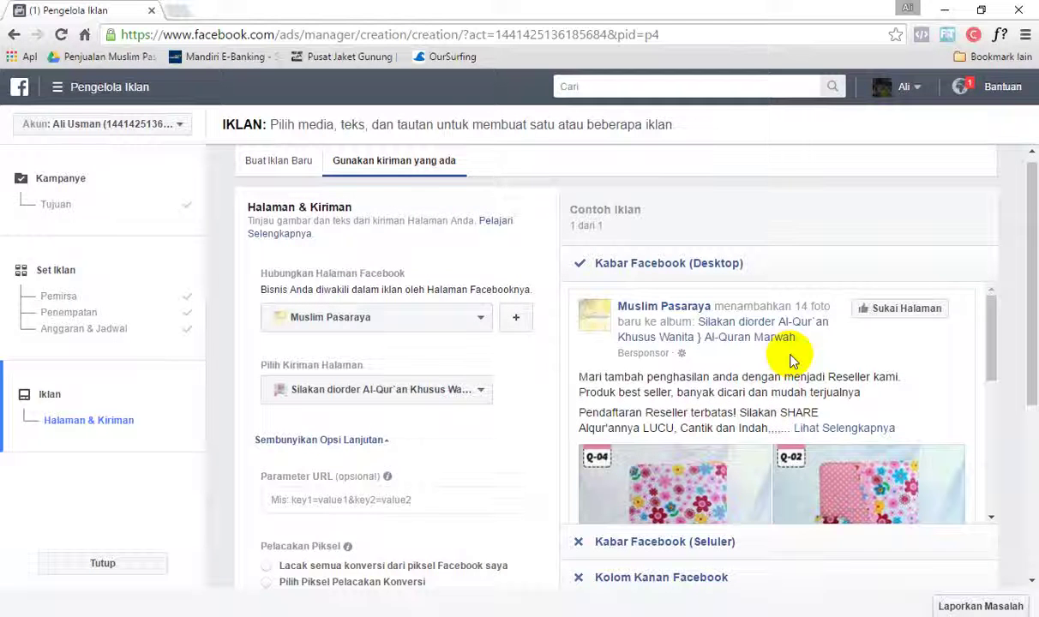
scroll(794, 362, "down", 6)
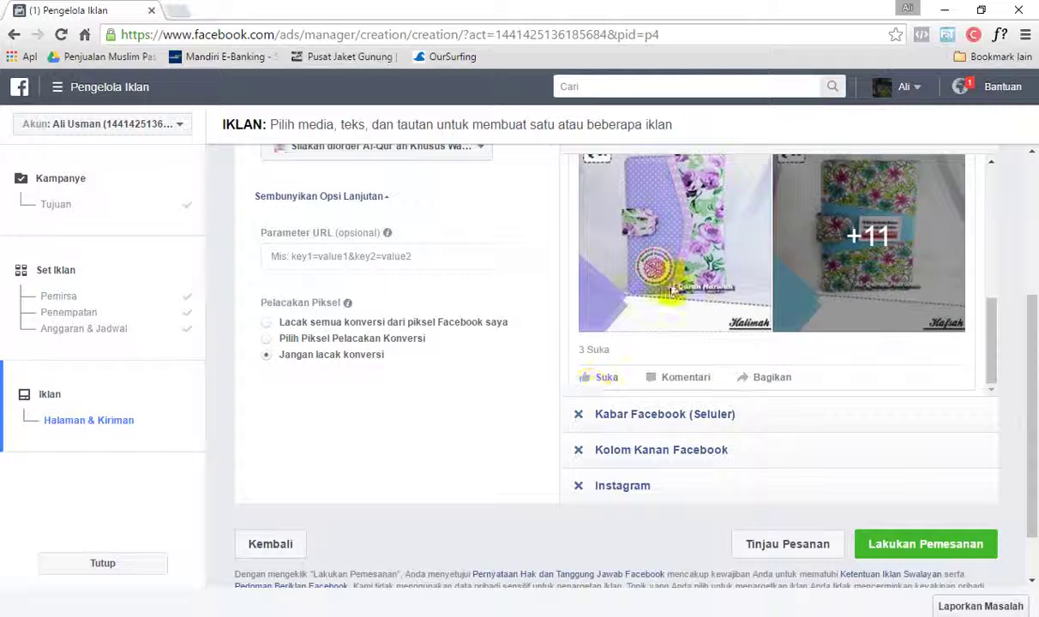
scroll(773, 302, "up", 2)
scroll(780, 310, "up", 1)
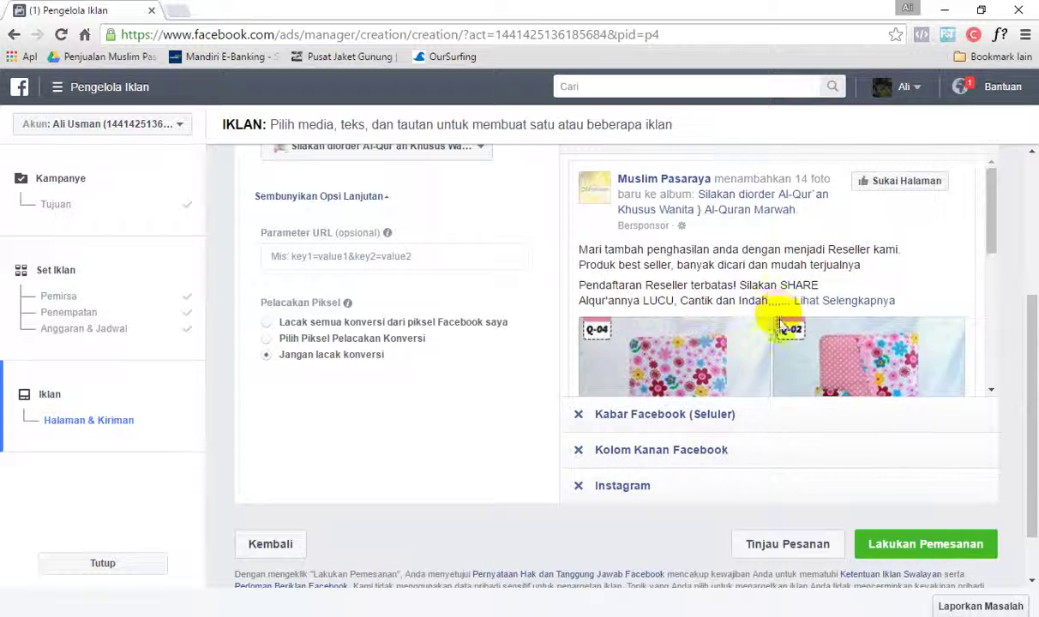
scroll(780, 318, "up", 2)
scroll(766, 249, "down", 5)
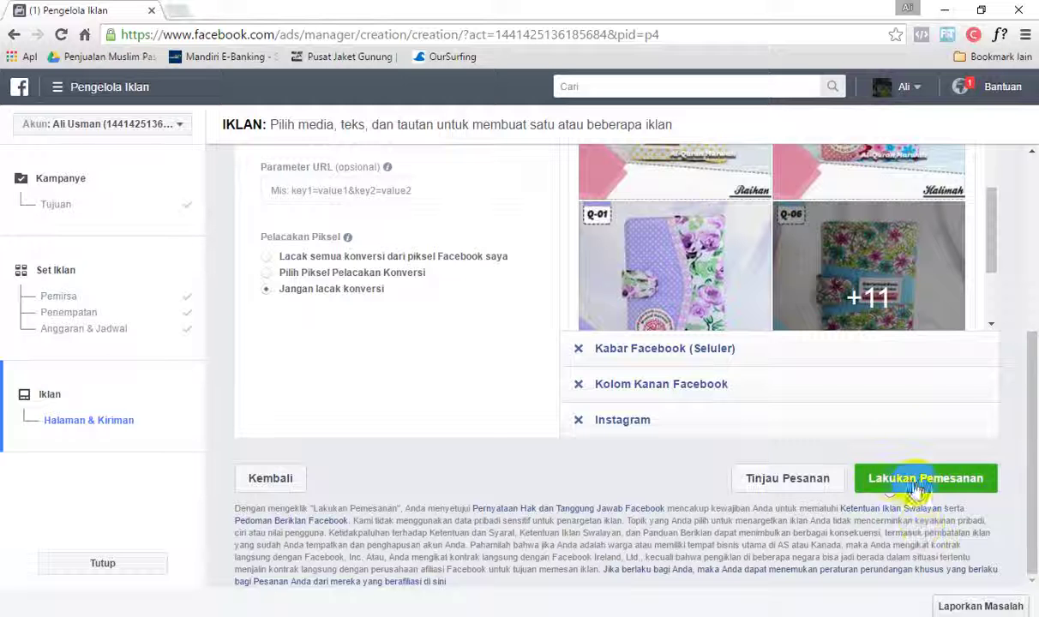
scroll(917, 463, "up", 4)
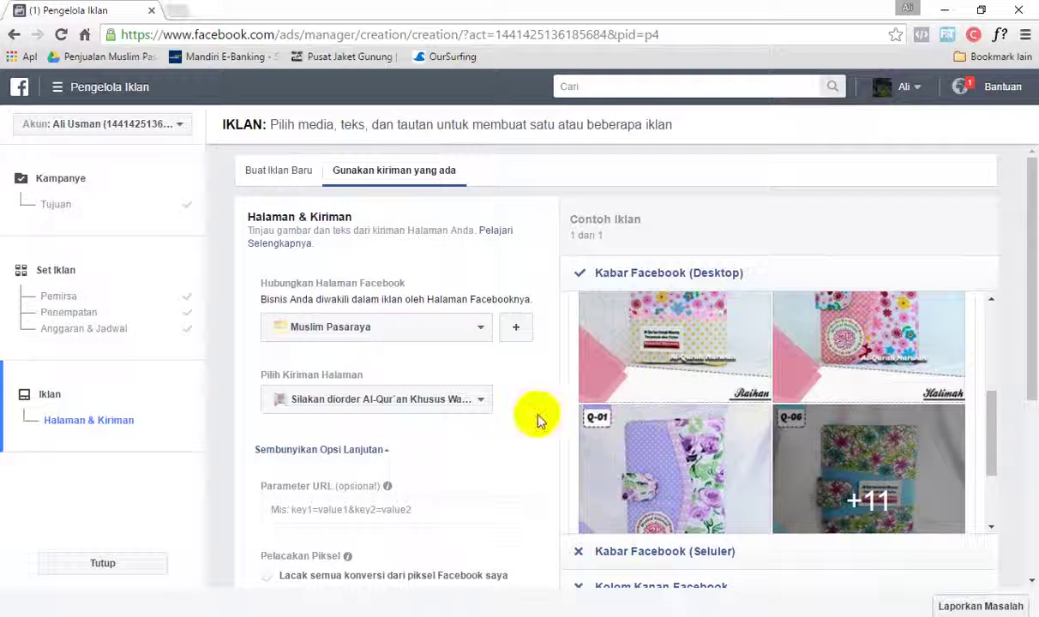